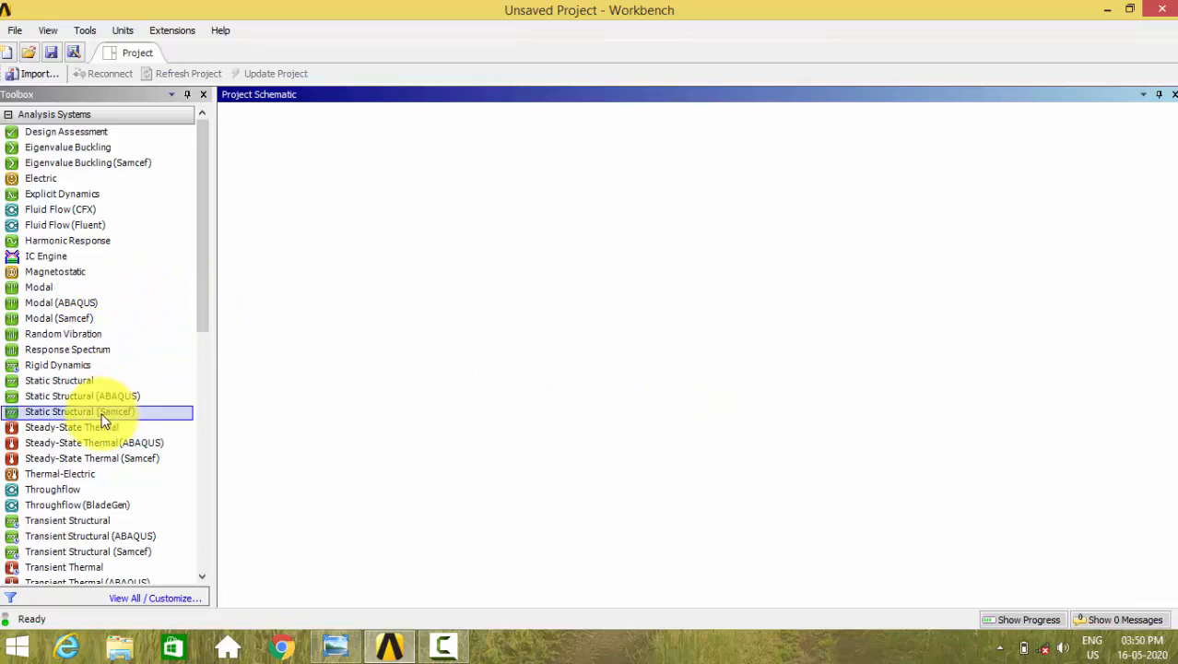
Step: Add a Static Structural analysis system to the project schematic and review the material in its Engineering Data
{"action": "left_click", "coordinate": [89, 397]}
{"action": "left_click", "coordinate": [76, 383]}
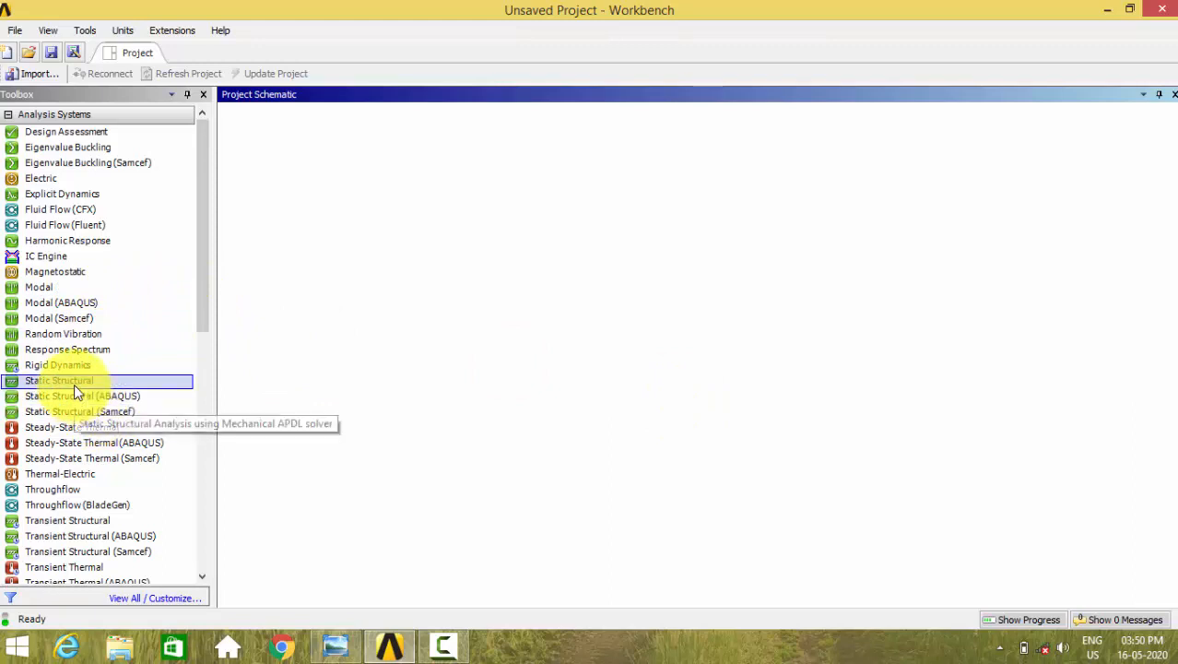
{"action": "left_click_drag", "start_coordinate": [75, 385], "coordinate": [311, 203]}
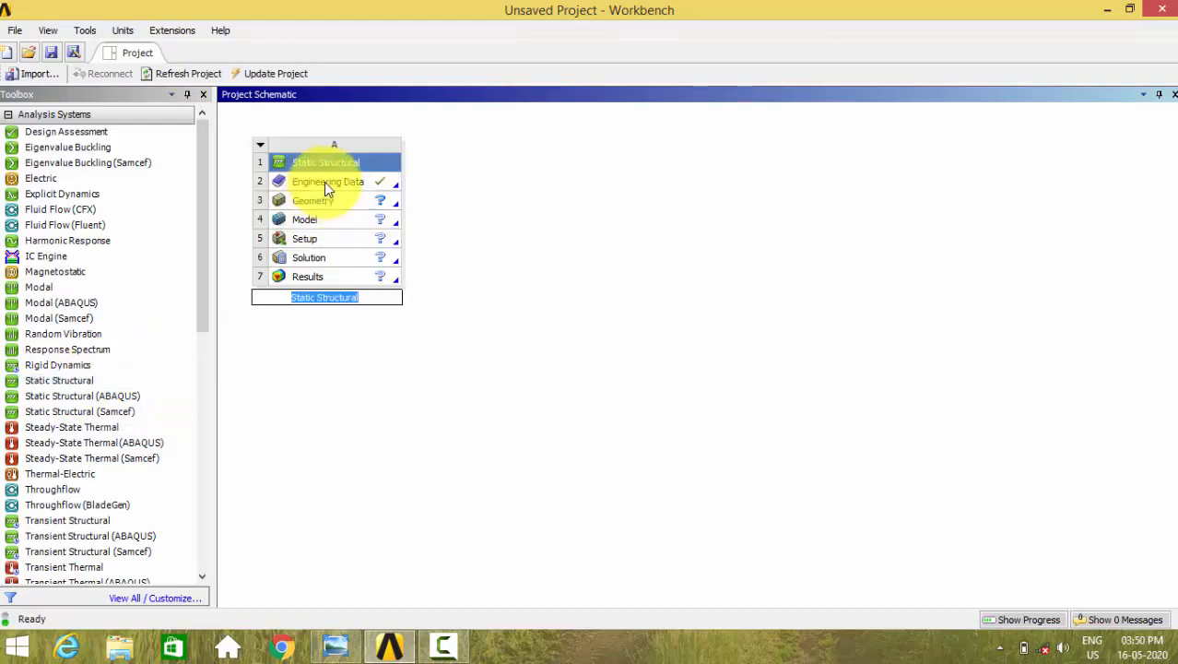
{"action": "double_click", "coordinate": [324, 182]}
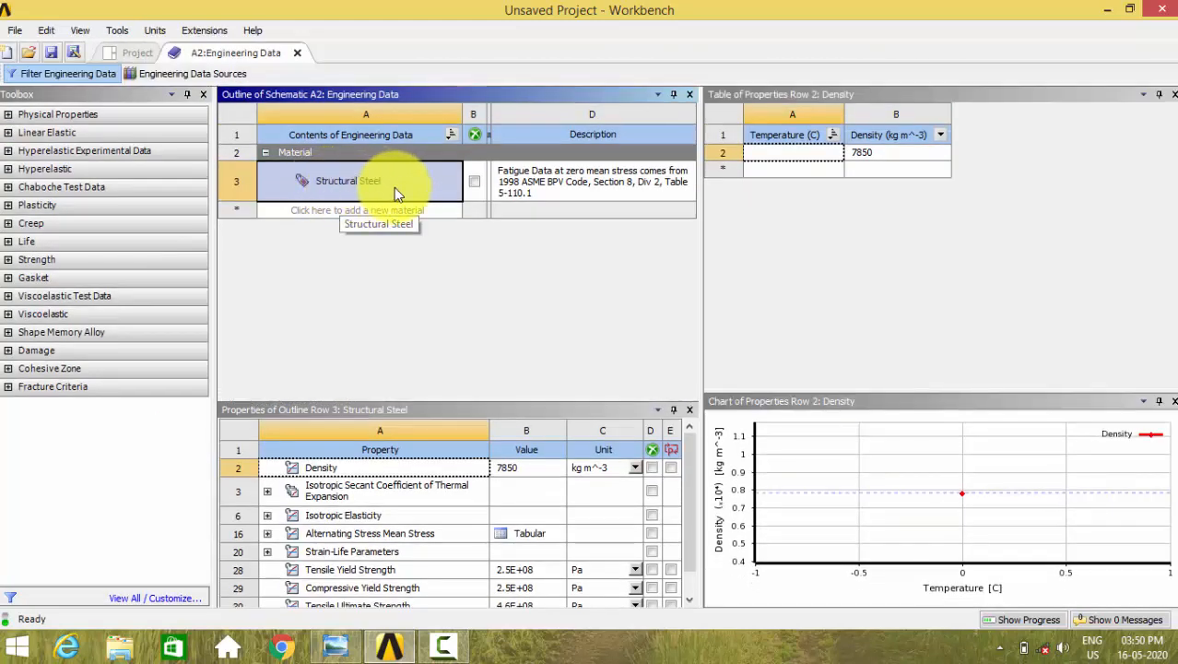
{"action": "left_click", "coordinate": [296, 53]}
Step: Open the system's Geometry in DesignModeler and start sketching on the XYPlane
{"action": "double_click", "coordinate": [347, 202]}
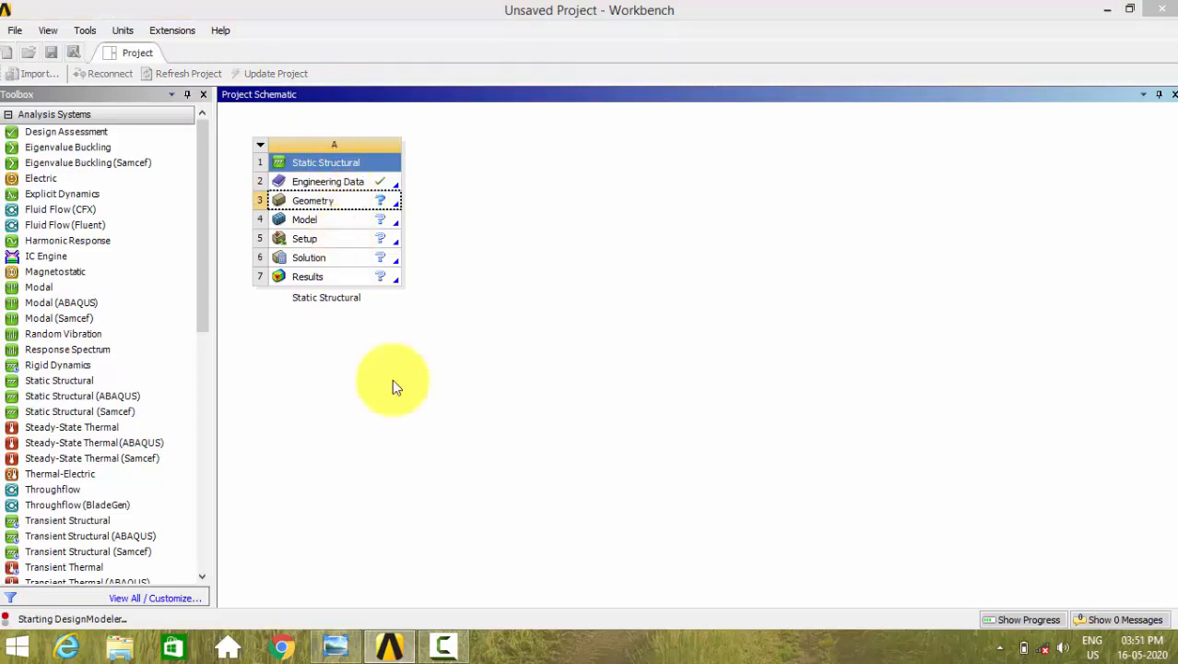
{"action": "left_click", "coordinate": [335, 646]}
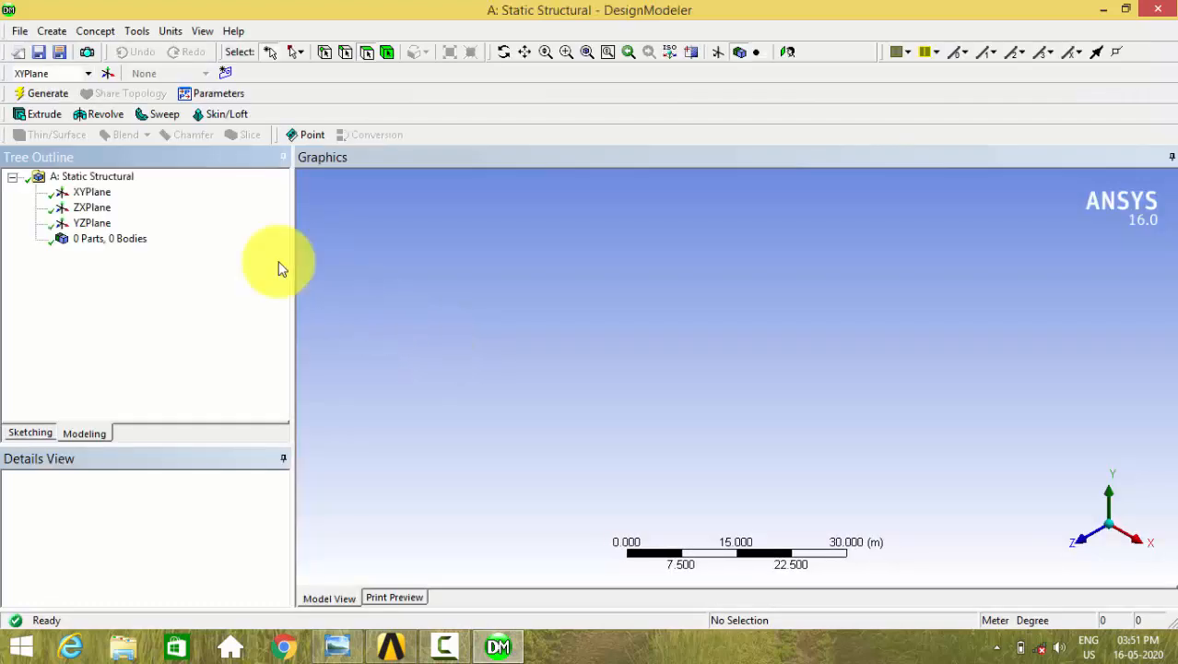
{"action": "left_click", "coordinate": [84, 195]}
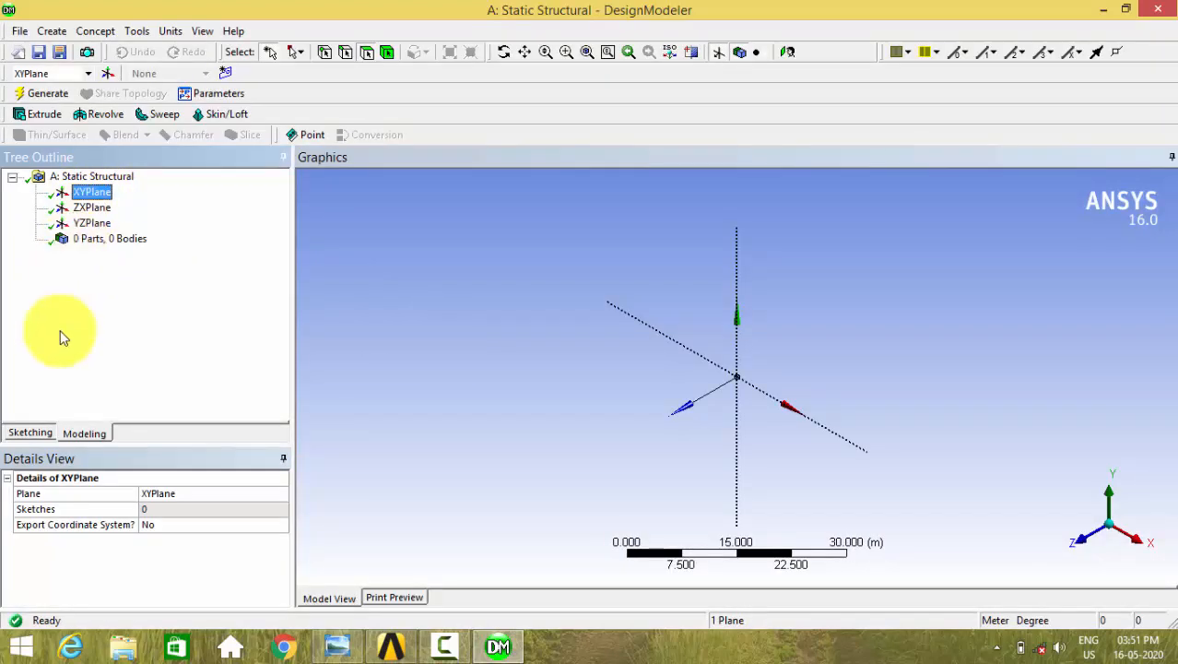
{"action": "left_click", "coordinate": [28, 435]}
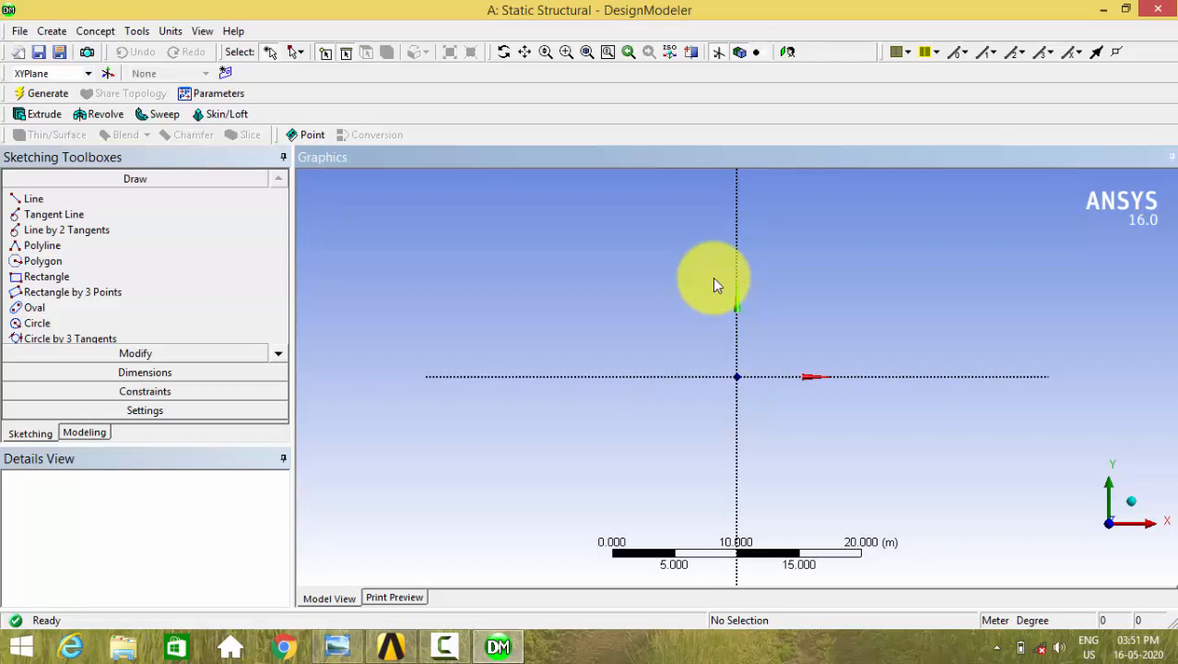
Step: Sketch two end-to-end horizontal lines along the X axis from the origin, about 7.7 m and 7.2 m long
{"action": "left_click", "coordinate": [68, 201]}
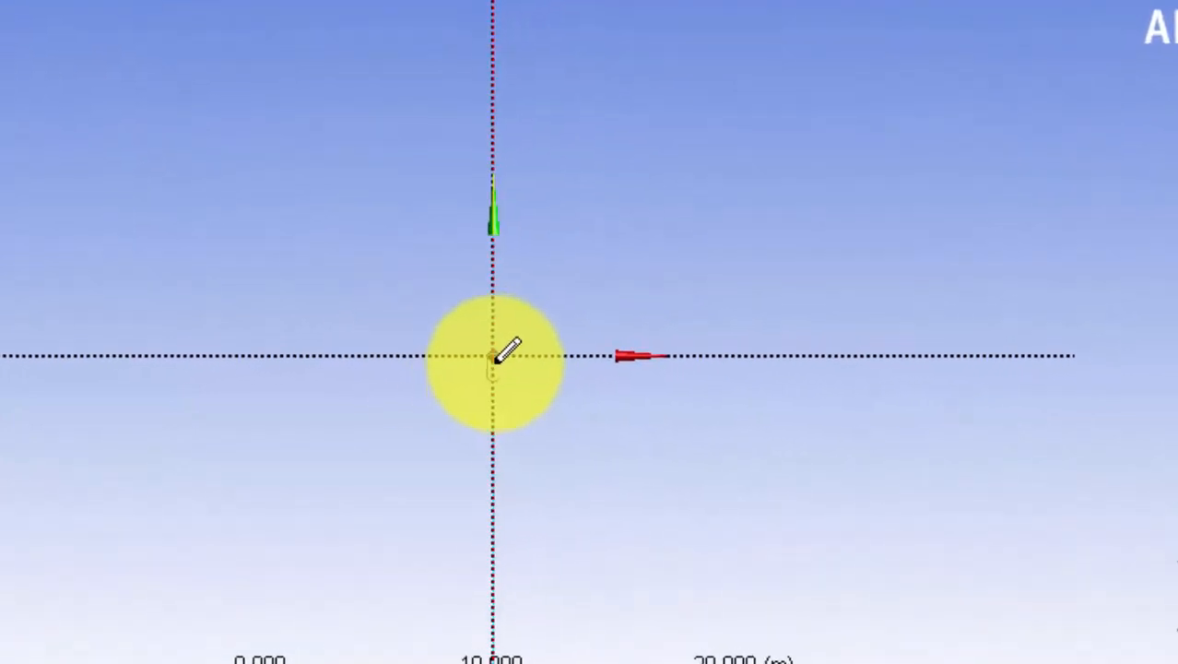
{"action": "mouse_move", "coordinate": [495, 358]}
{"action": "left_mouse_down"}
{"action": "mouse_move", "coordinate": [466, 352]}
{"action": "mouse_move", "coordinate": [592, 339]}
{"action": "mouse_move", "coordinate": [582, 342]}
{"action": "left_mouse_up"}
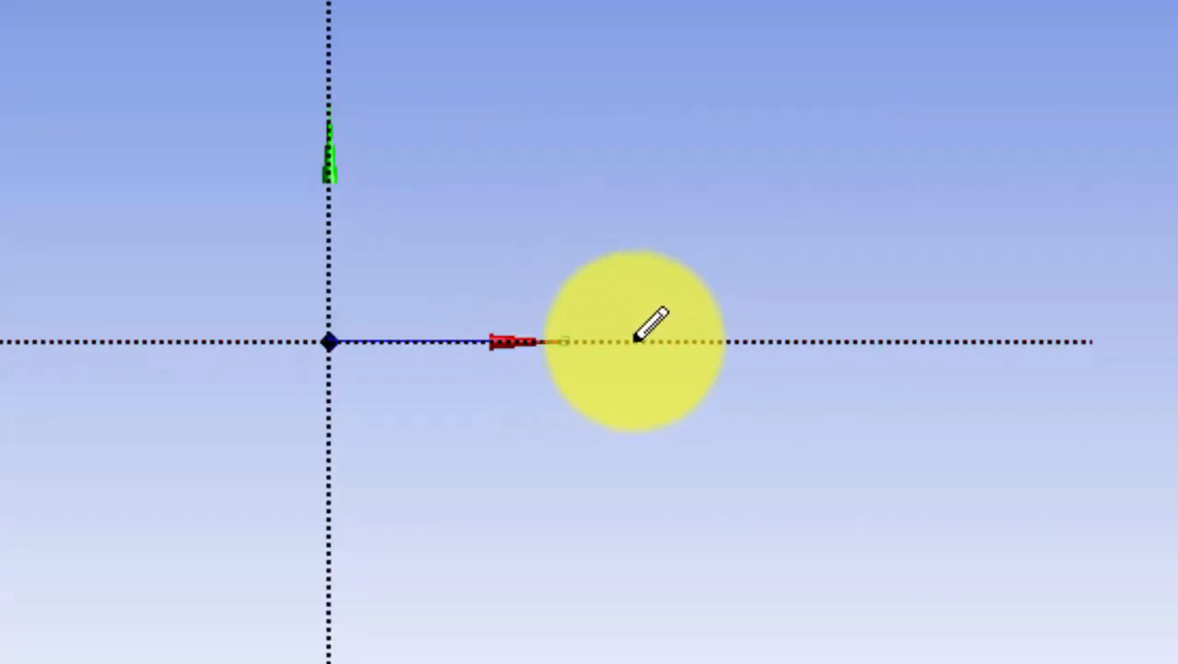
{"action": "left_click", "coordinate": [566, 339]}
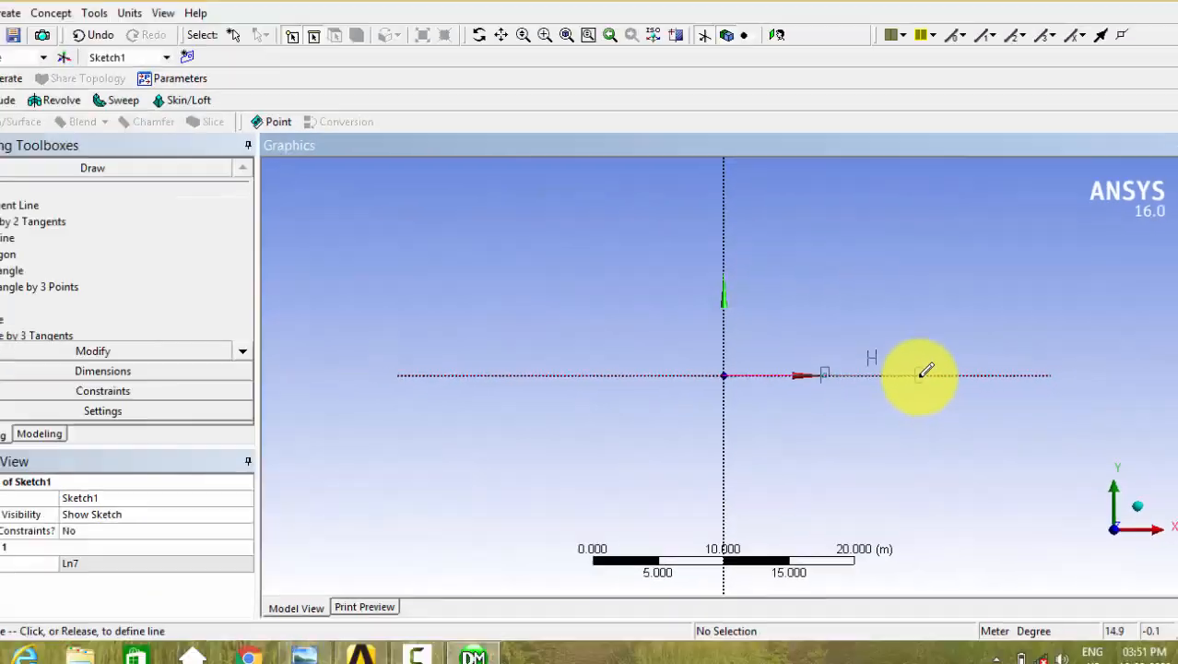
{"action": "left_click", "coordinate": [790, 342]}
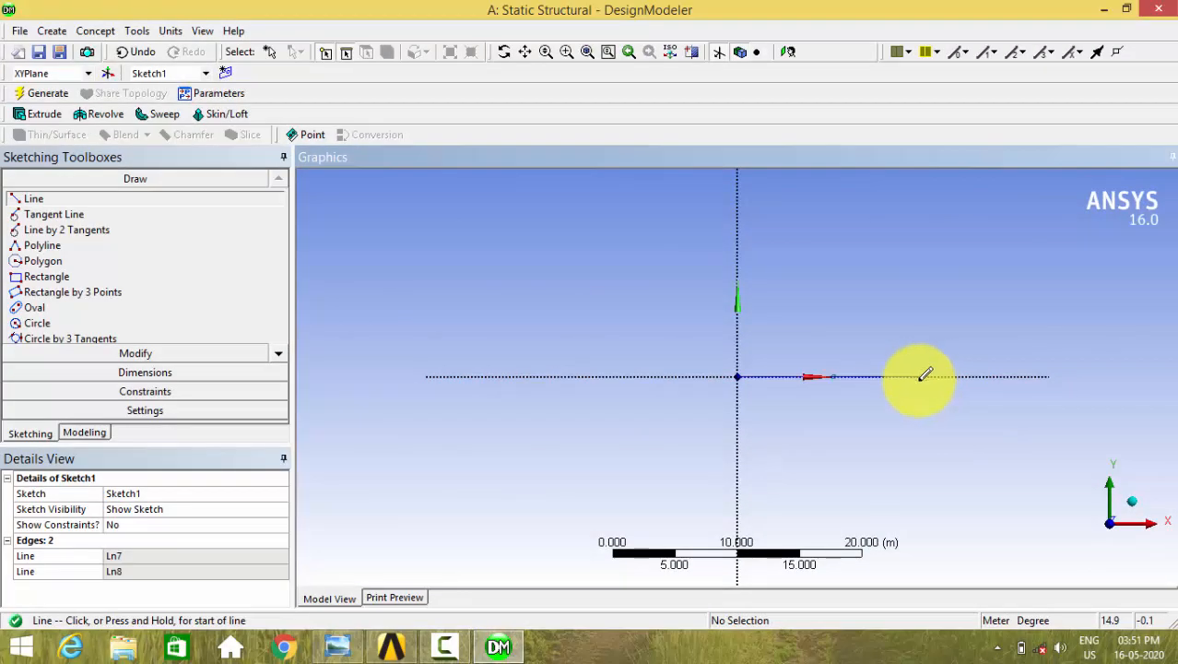
Step: Check the spans in the beam diagram and add a horizontal length dimension to each of the two sketched lines
{"action": "left_click", "coordinate": [349, 646]}
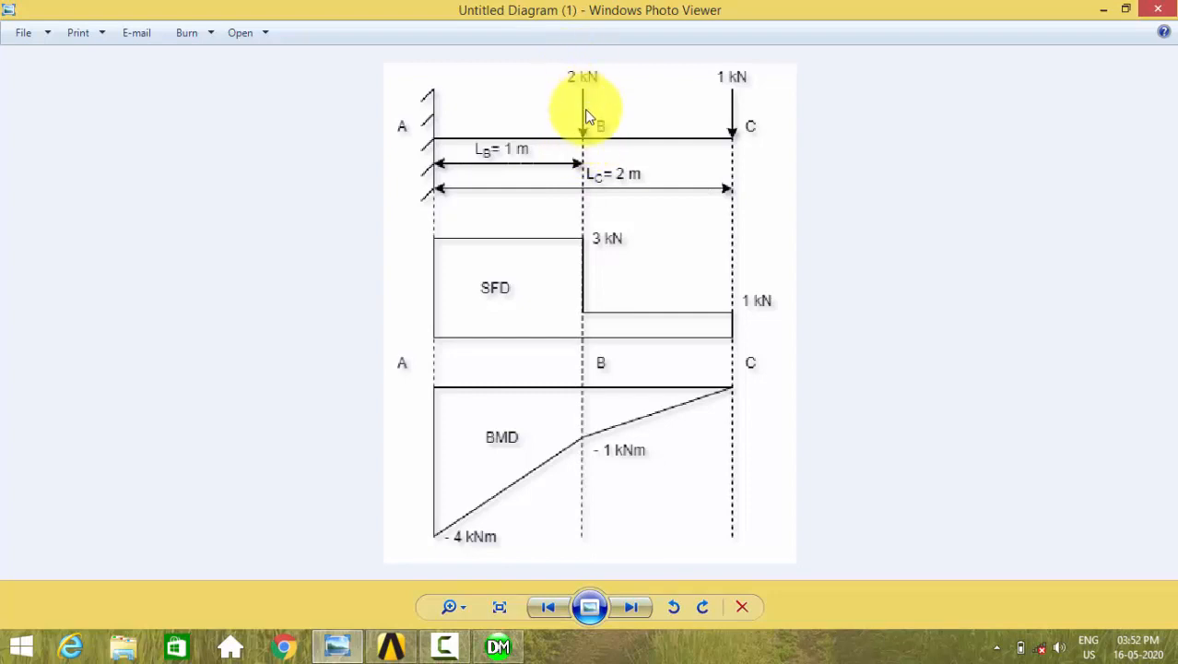
{"action": "left_click", "coordinate": [498, 645]}
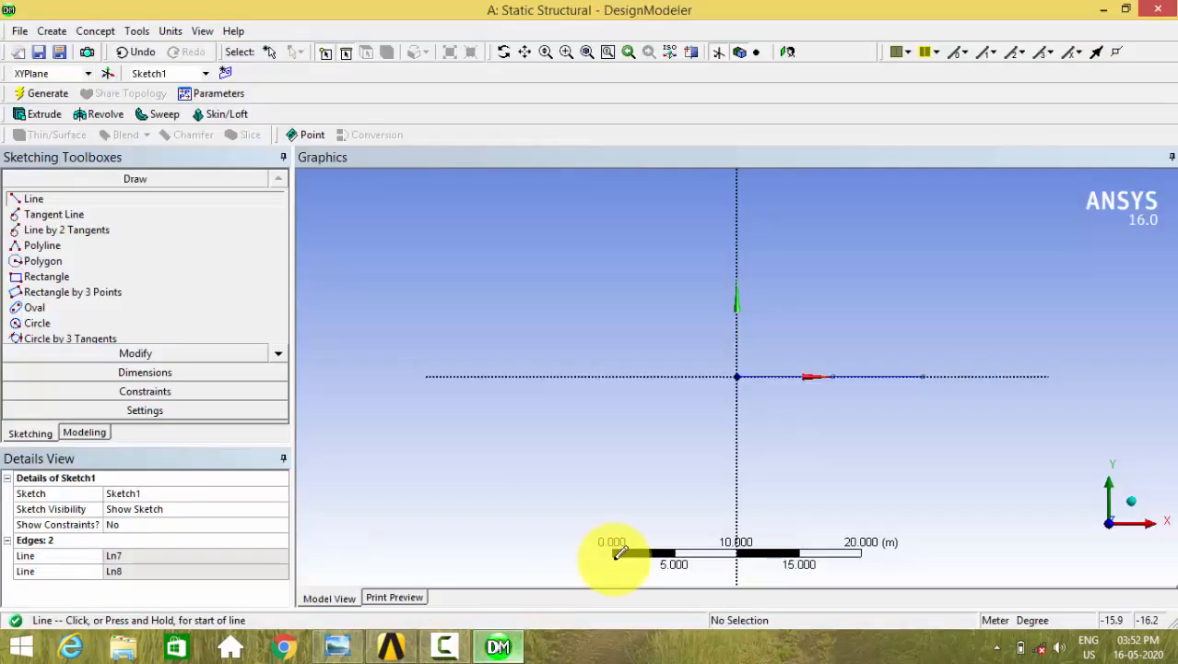
{"action": "left_click", "coordinate": [131, 373]}
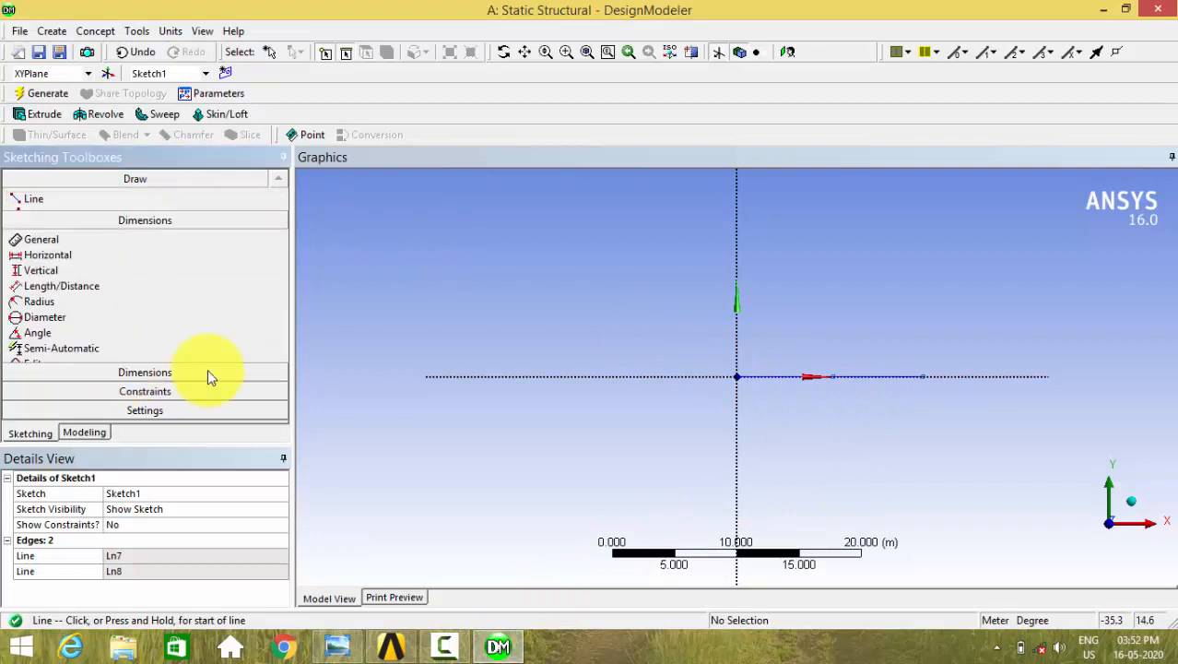
{"action": "left_click", "coordinate": [792, 386]}
{"action": "left_click", "coordinate": [790, 407]}
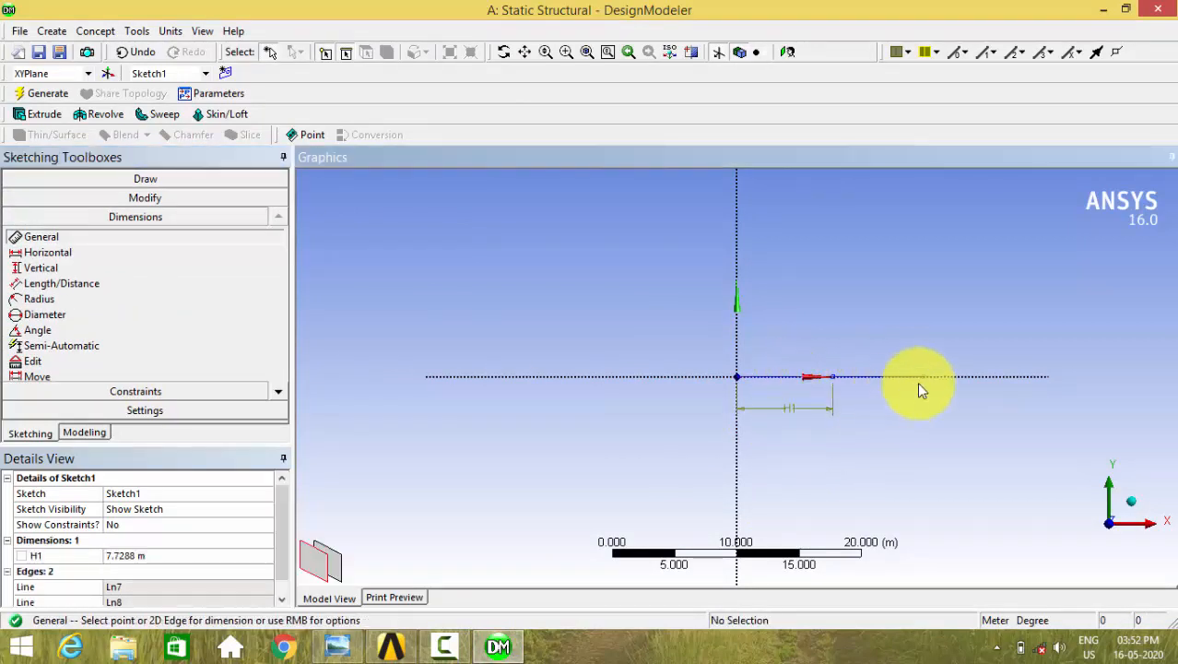
{"action": "left_click", "coordinate": [883, 385]}
{"action": "left_click", "coordinate": [869, 403]}
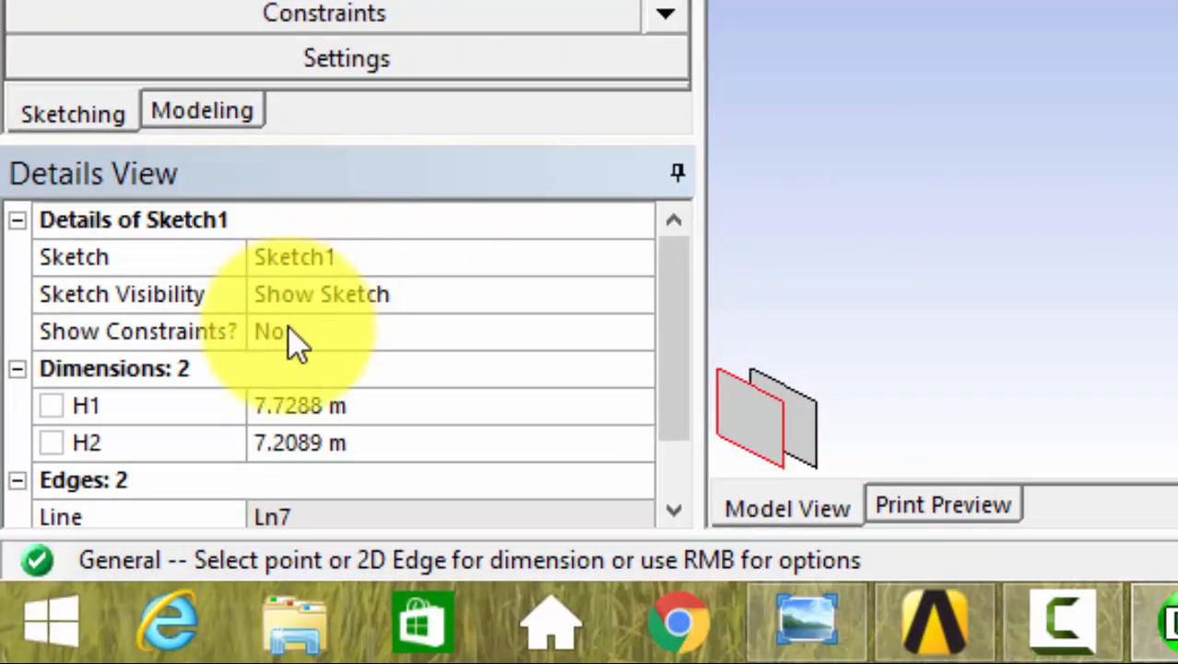
Step: Set the dimensions H1 and H2 of the two lines to 1 m each
{"action": "left_click", "coordinate": [283, 407]}
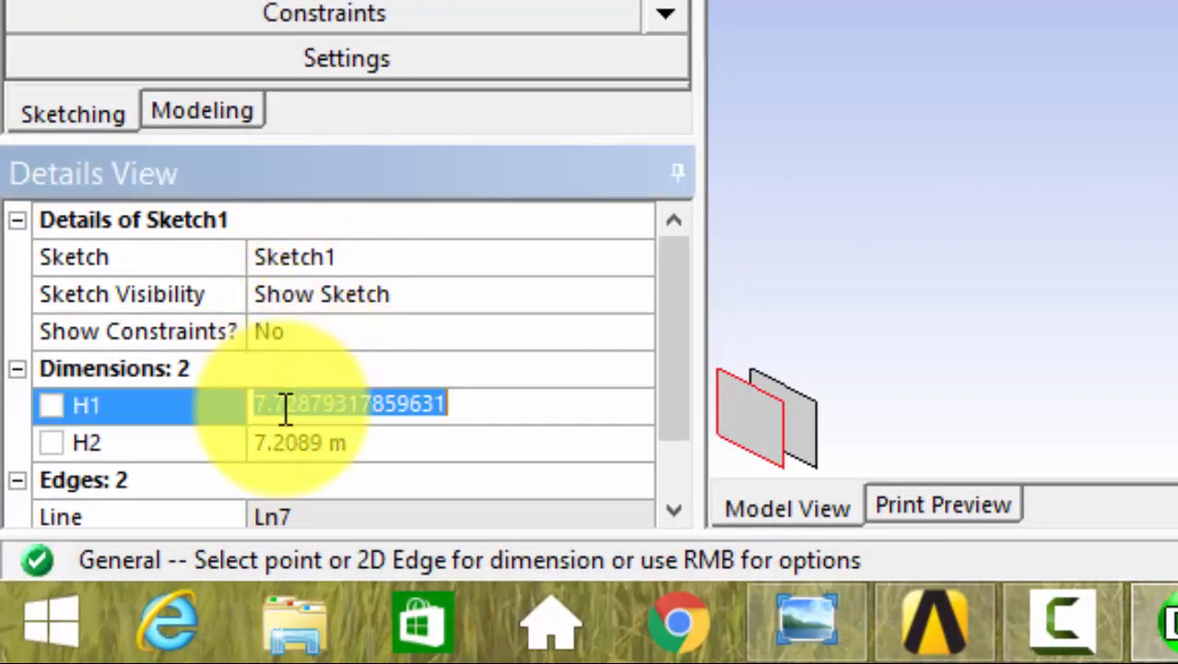
{"action": "type", "text": "1"}
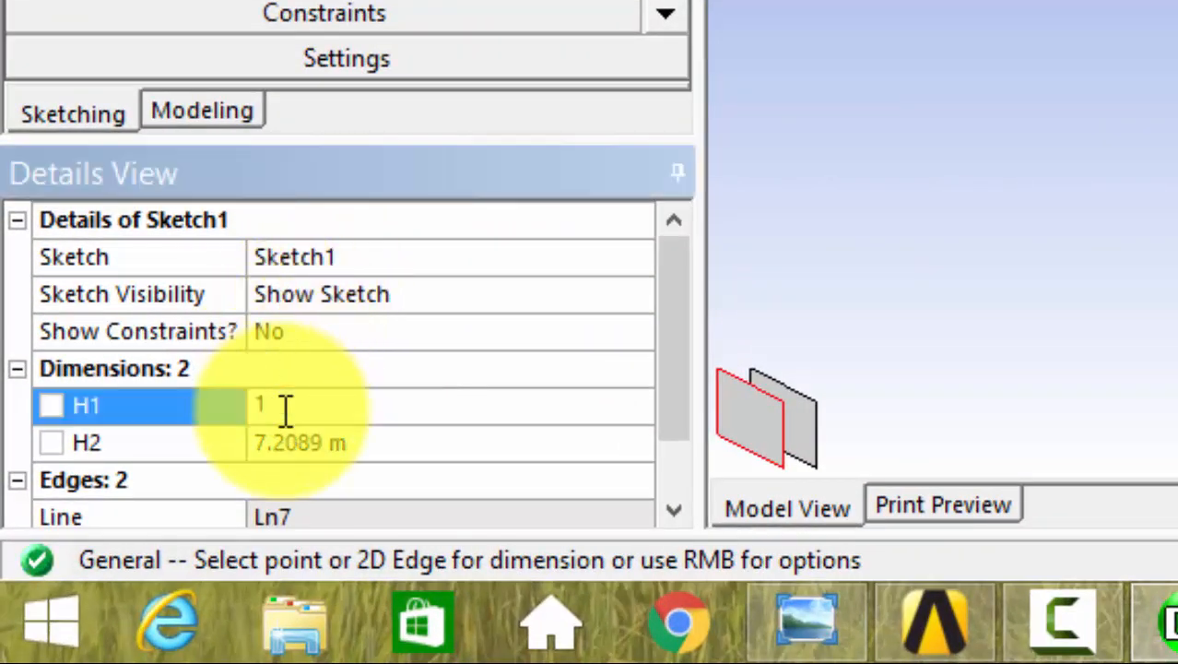
{"action": "key", "text": "Return"}
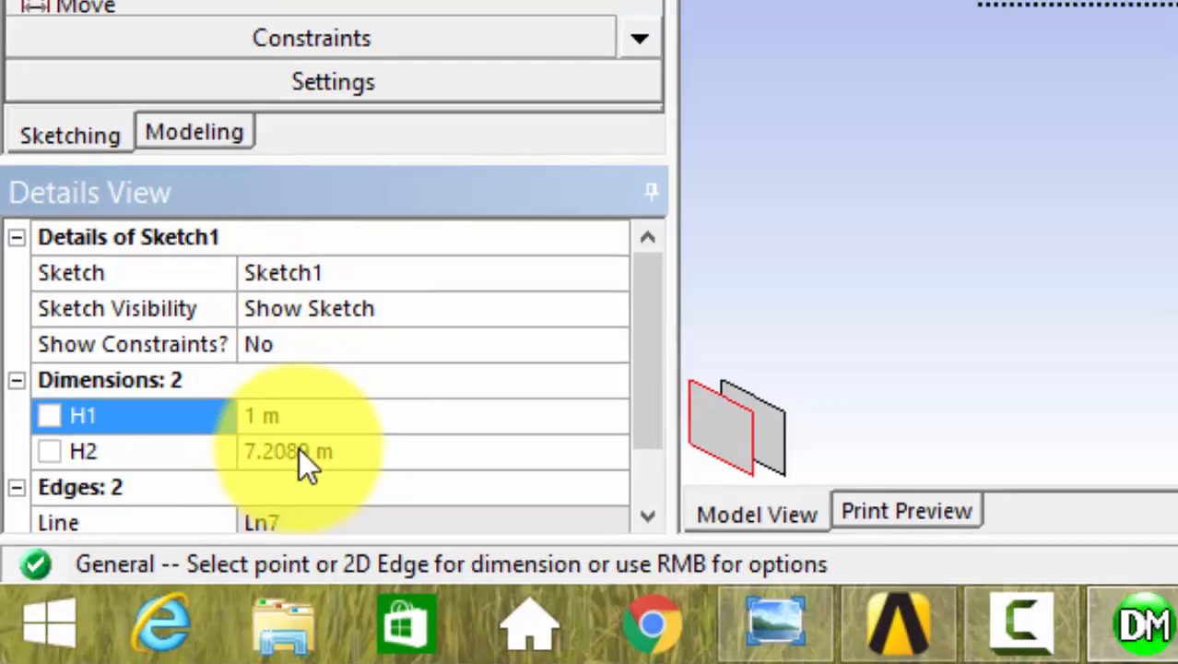
{"action": "left_click", "coordinate": [311, 441]}
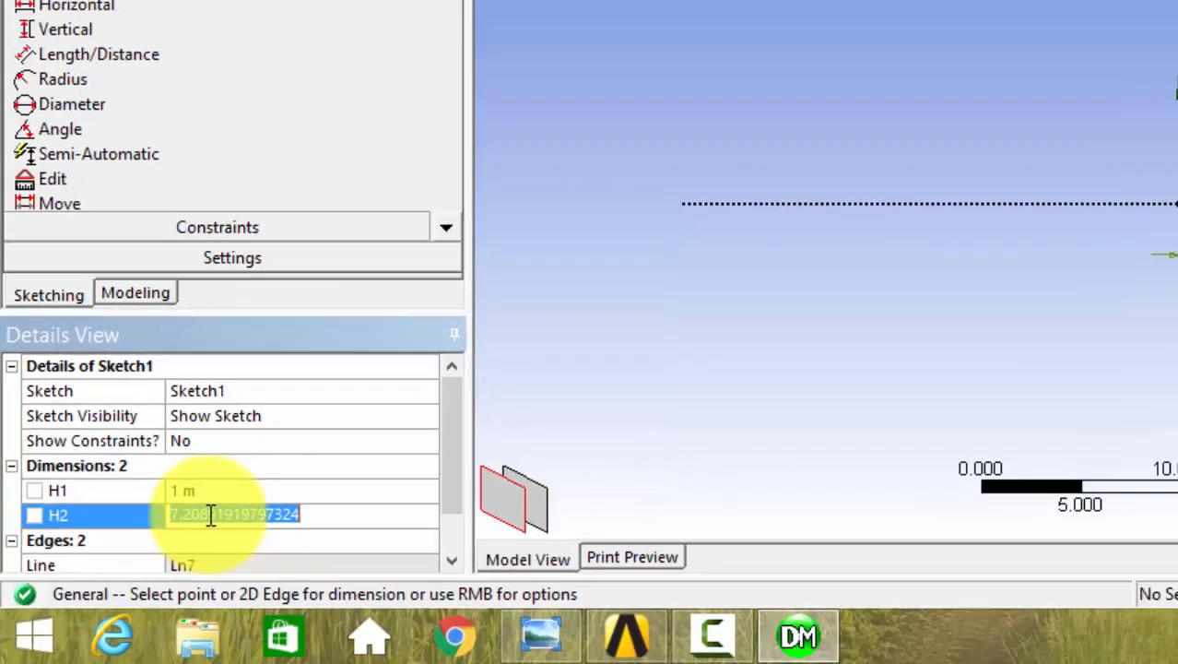
{"action": "type", "text": "1"}
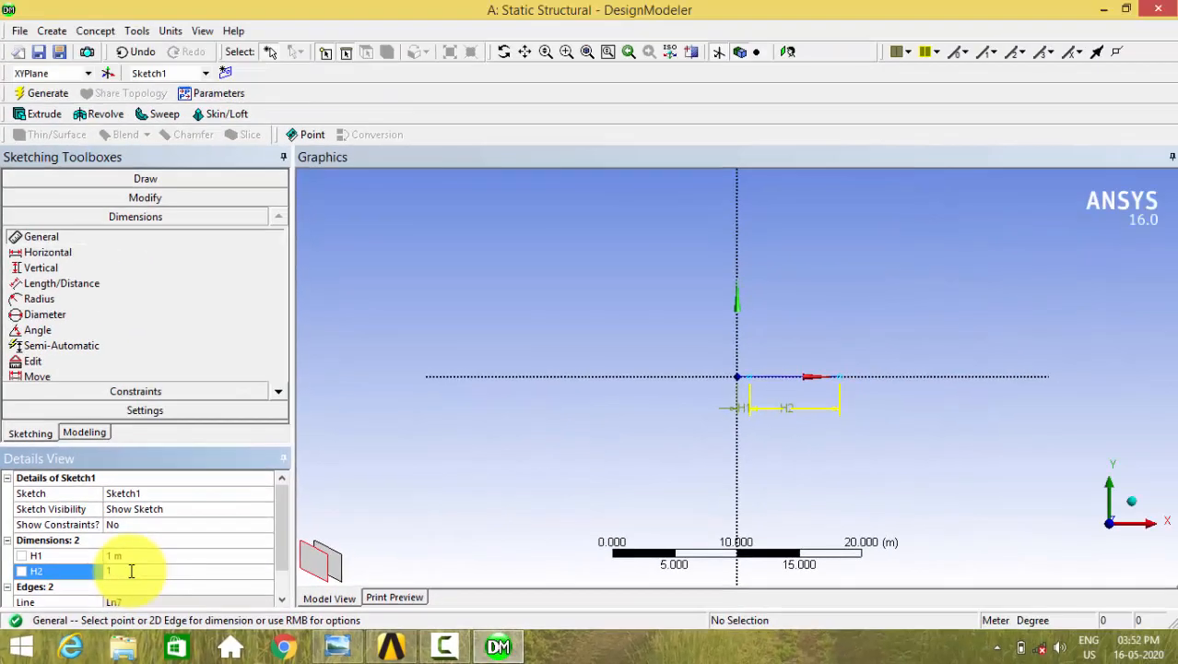
{"action": "key", "text": "Return"}
{"action": "right_click_drag", "start_coordinate": [708, 355], "coordinate": [790, 401]}
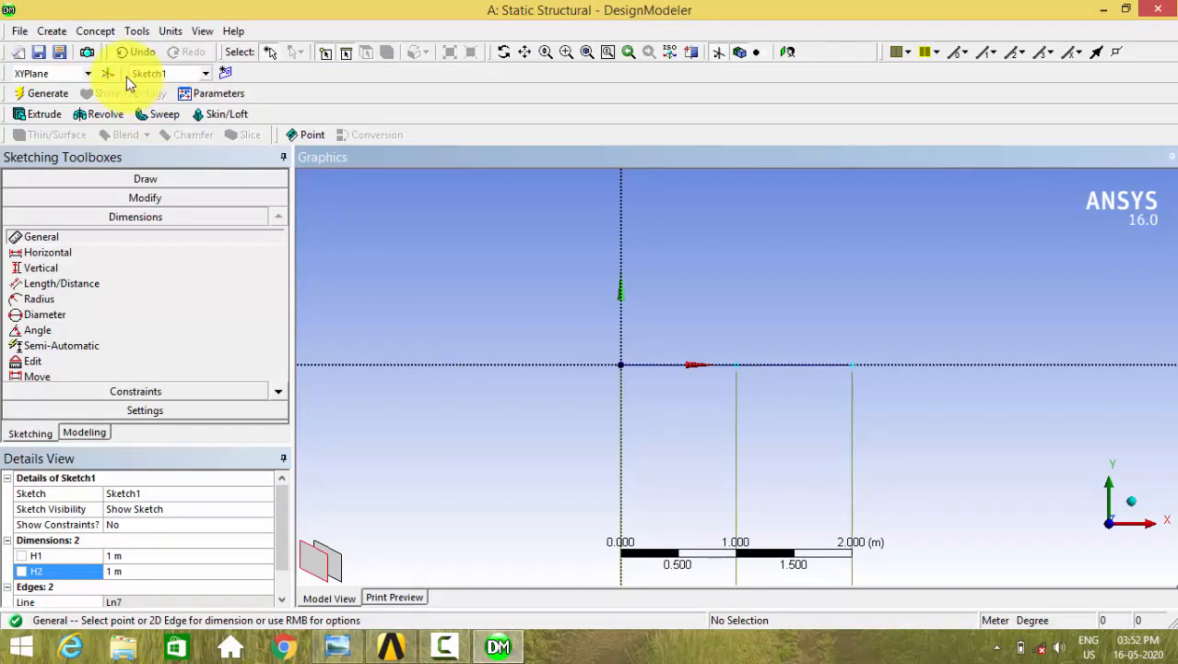
Step: Create a rectangular cross section for the beam
{"action": "left_click", "coordinate": [96, 31]}
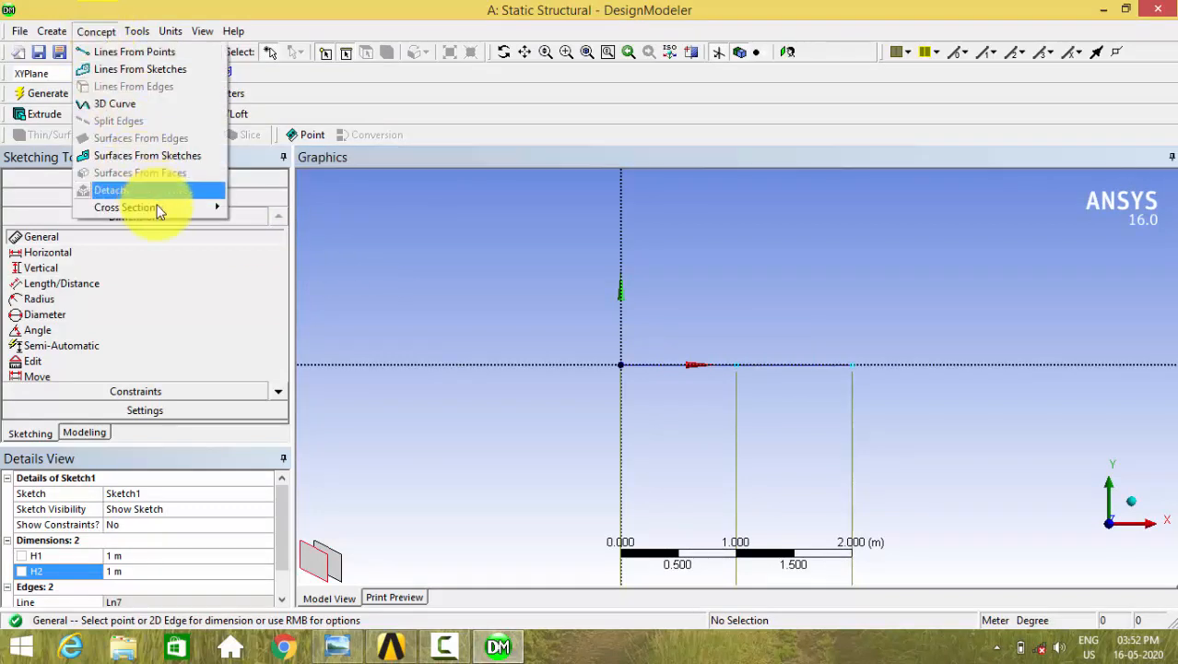
{"action": "mouse_move", "coordinate": [163, 209]}
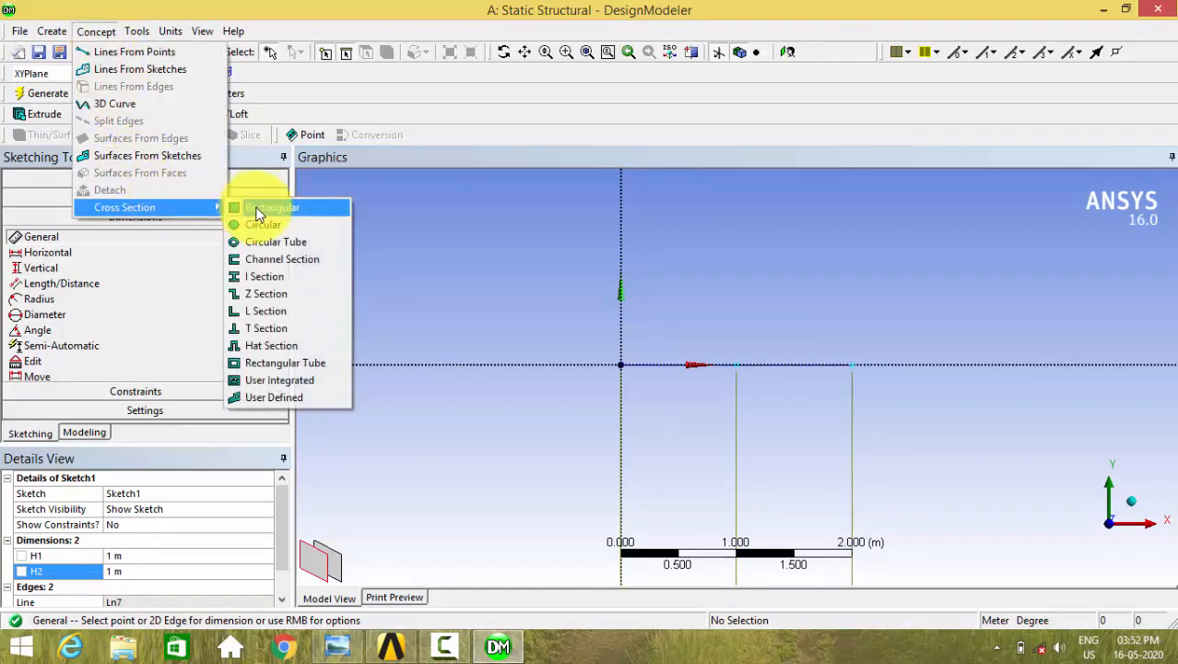
{"action": "left_click", "coordinate": [258, 213]}
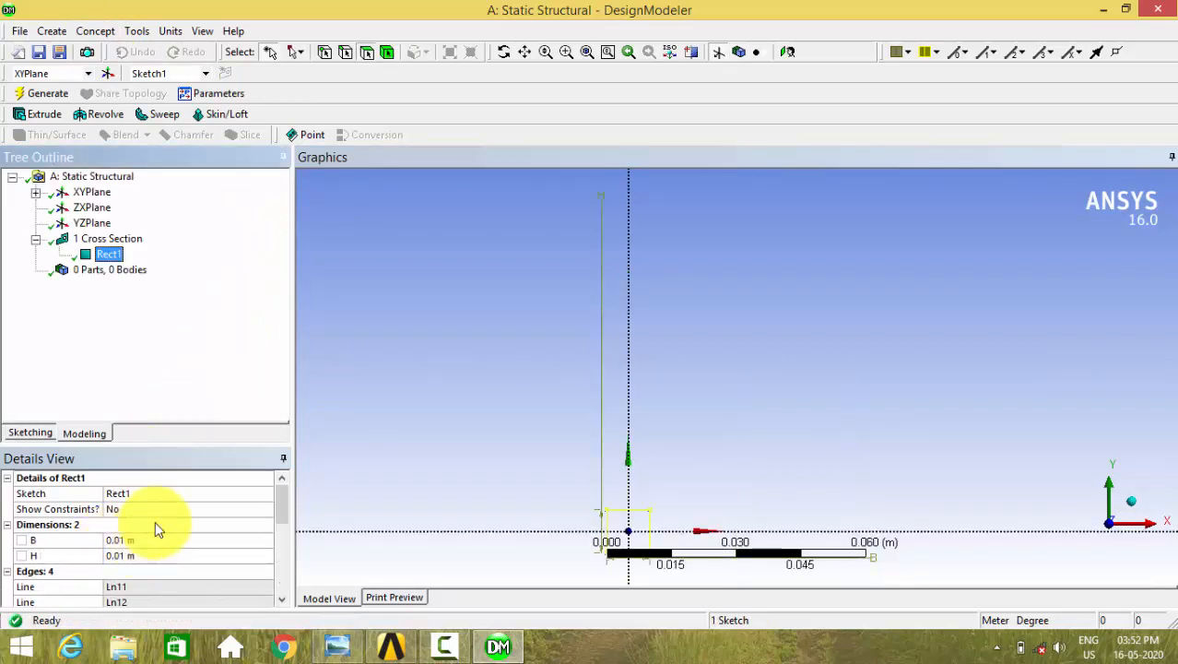
Step: Switch the length unit to millimetres and set the rectangular cross section's B and H to 50 mm each
{"action": "left_click", "coordinate": [173, 30]}
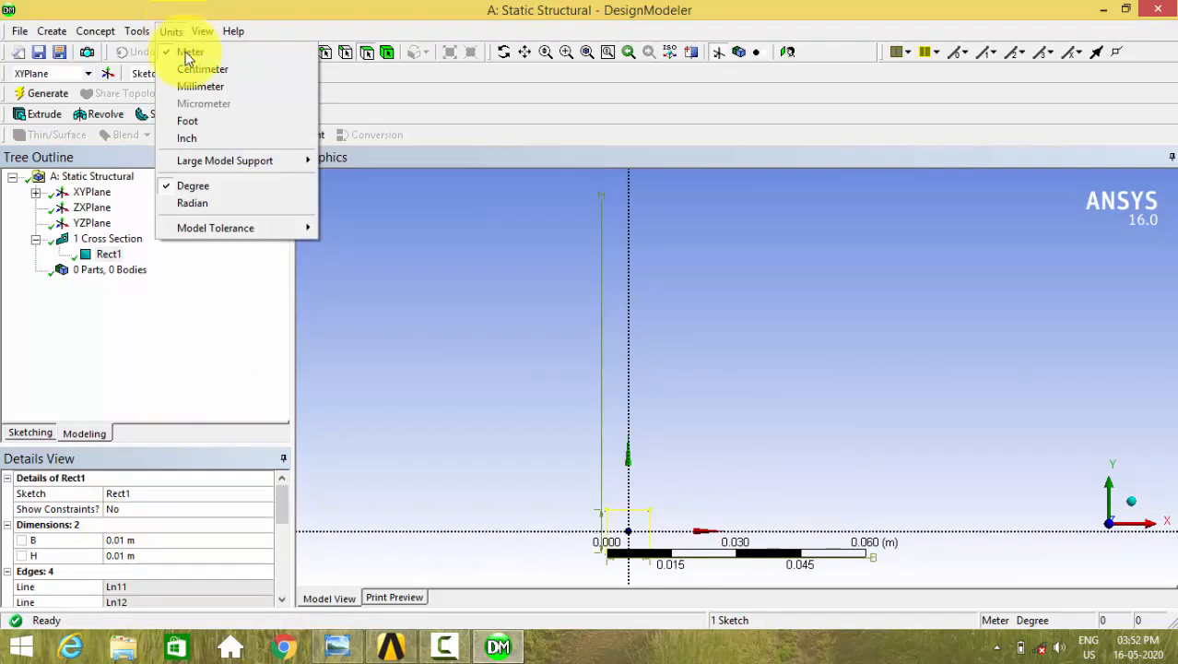
{"action": "left_click", "coordinate": [198, 85]}
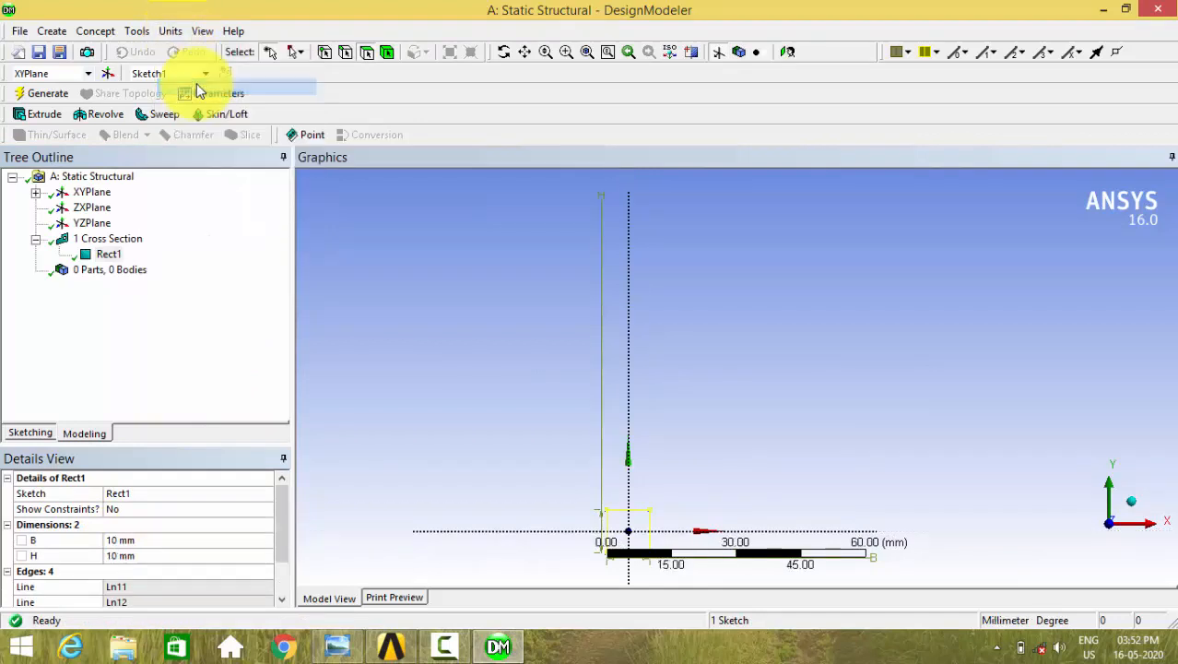
{"action": "left_click", "coordinate": [129, 542]}
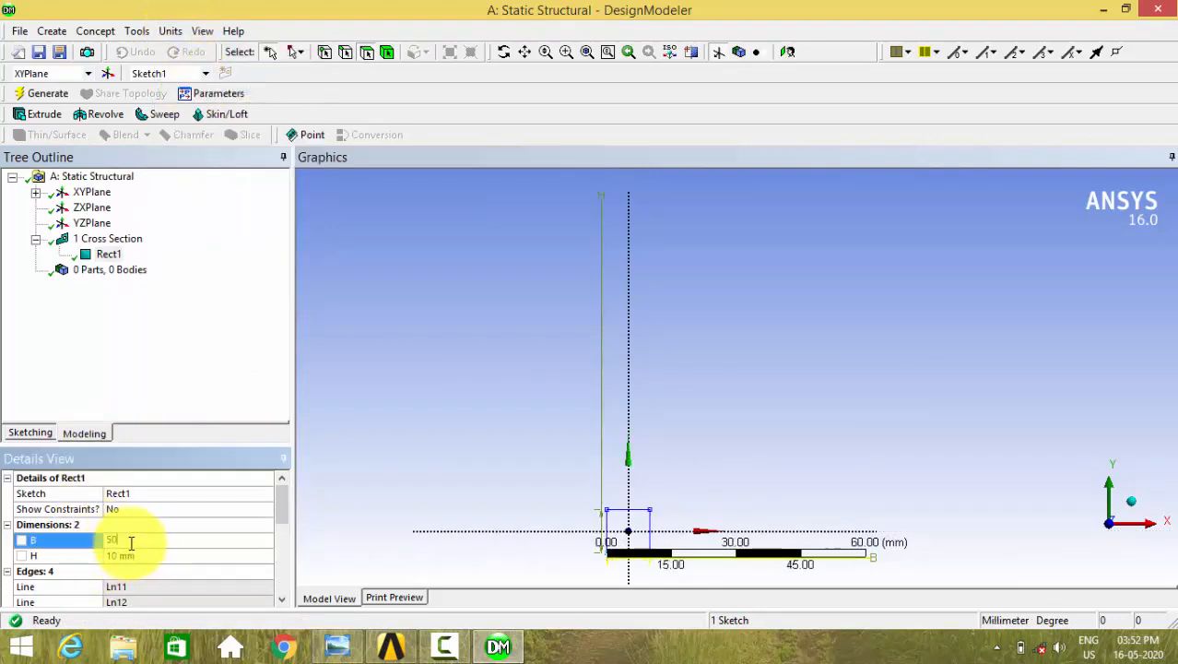
{"action": "left_click", "coordinate": [132, 558]}
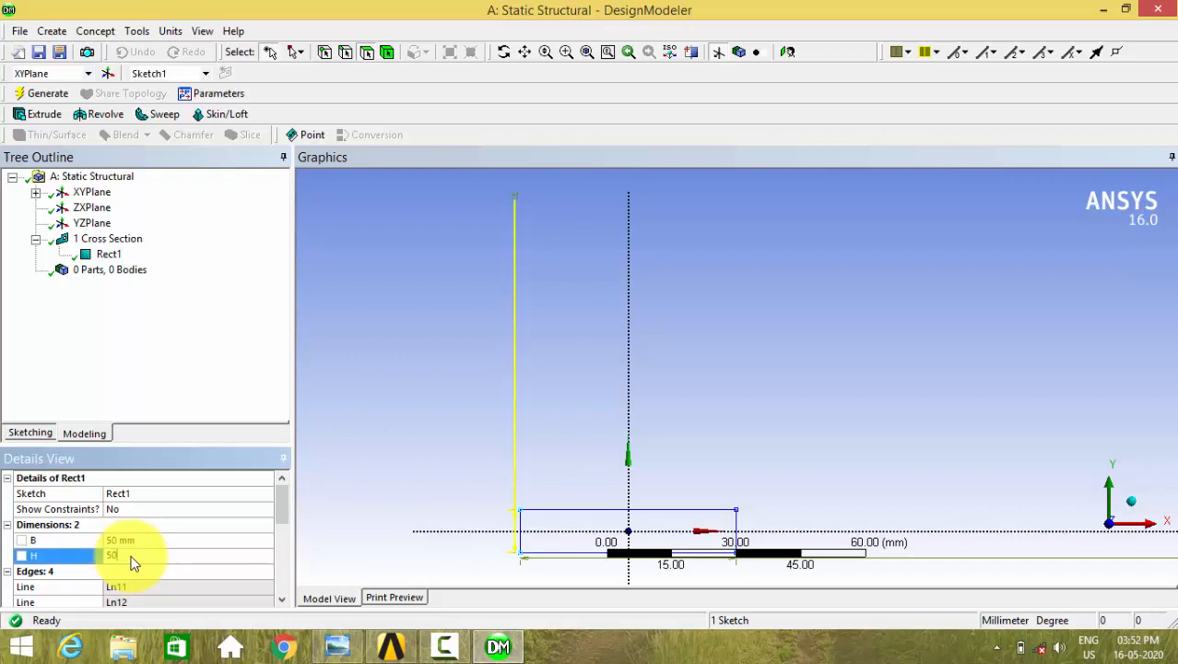
{"action": "left_click", "coordinate": [346, 506]}
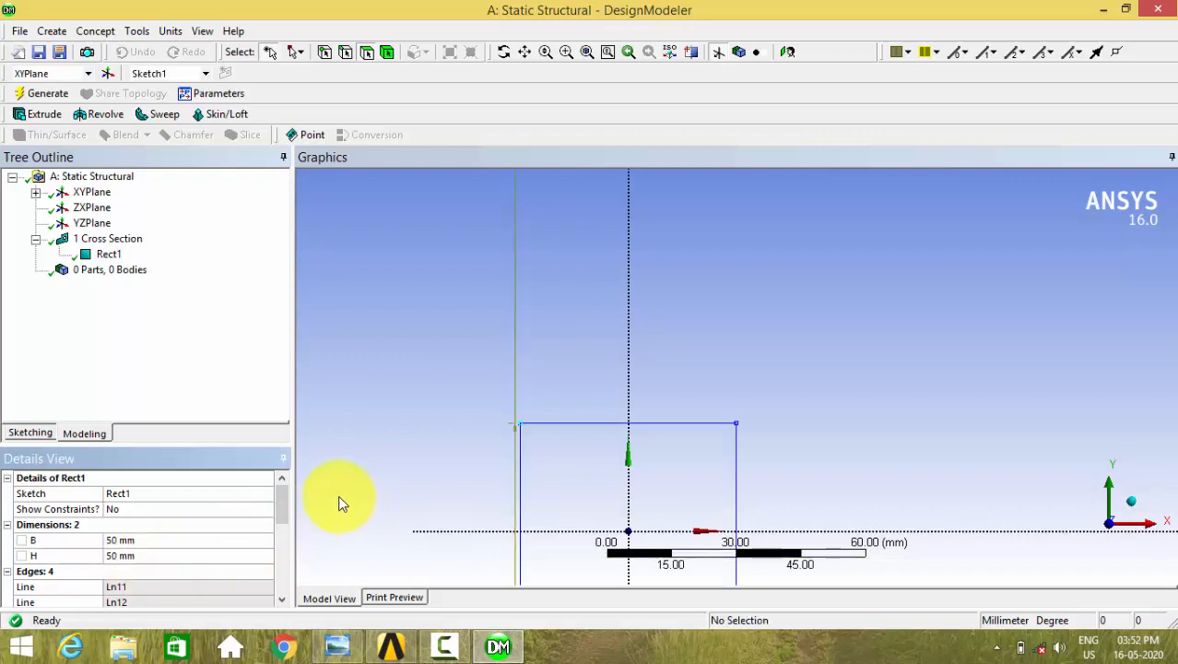
Step: Create a line body from Sketch1 on the XY plane with Lines From Sketches, using Add Material, and generate it
{"action": "left_click", "coordinate": [111, 255]}
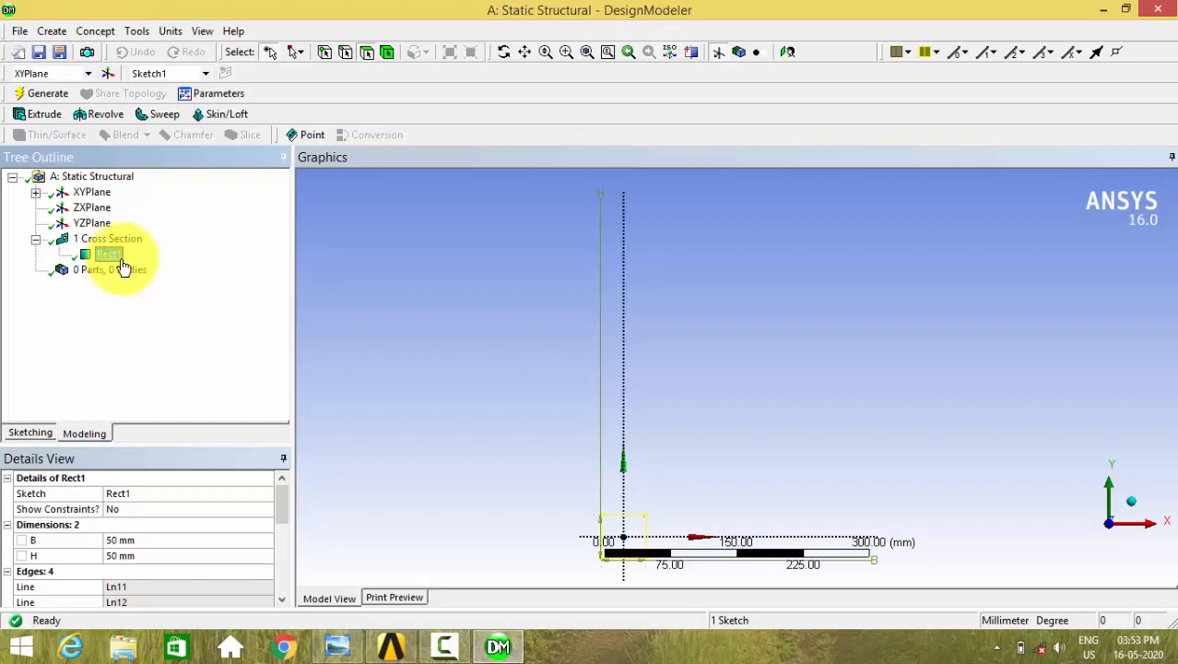
{"action": "left_click", "coordinate": [35, 192]}
{"action": "left_click", "coordinate": [124, 214]}
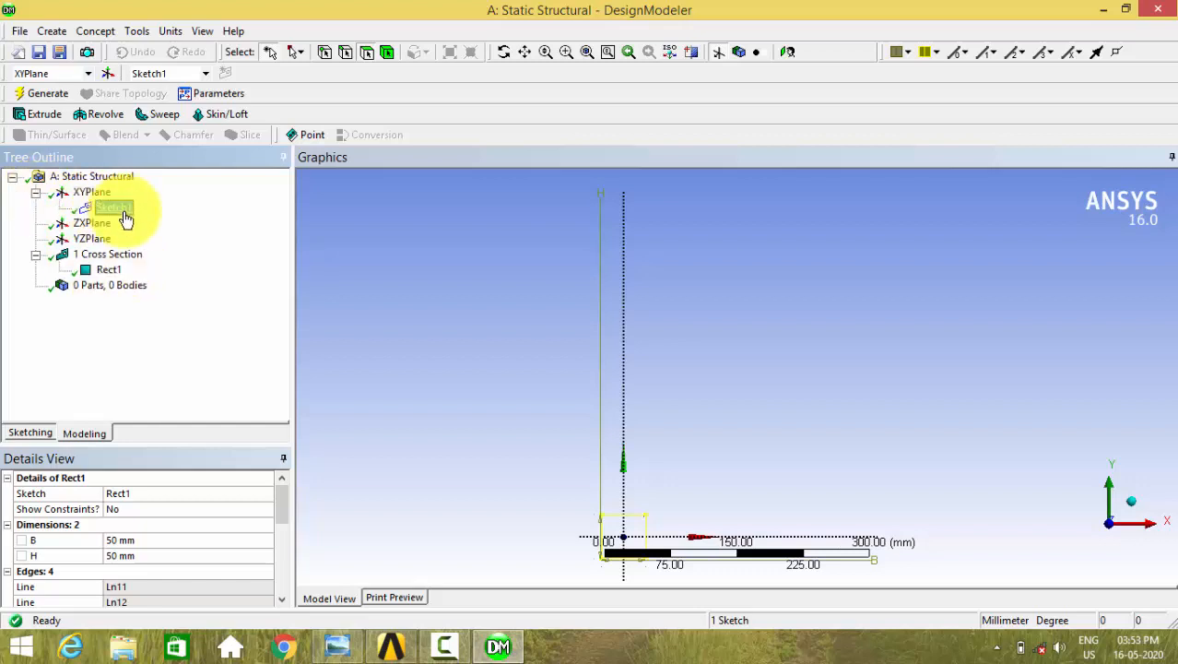
{"action": "left_click", "coordinate": [115, 286]}
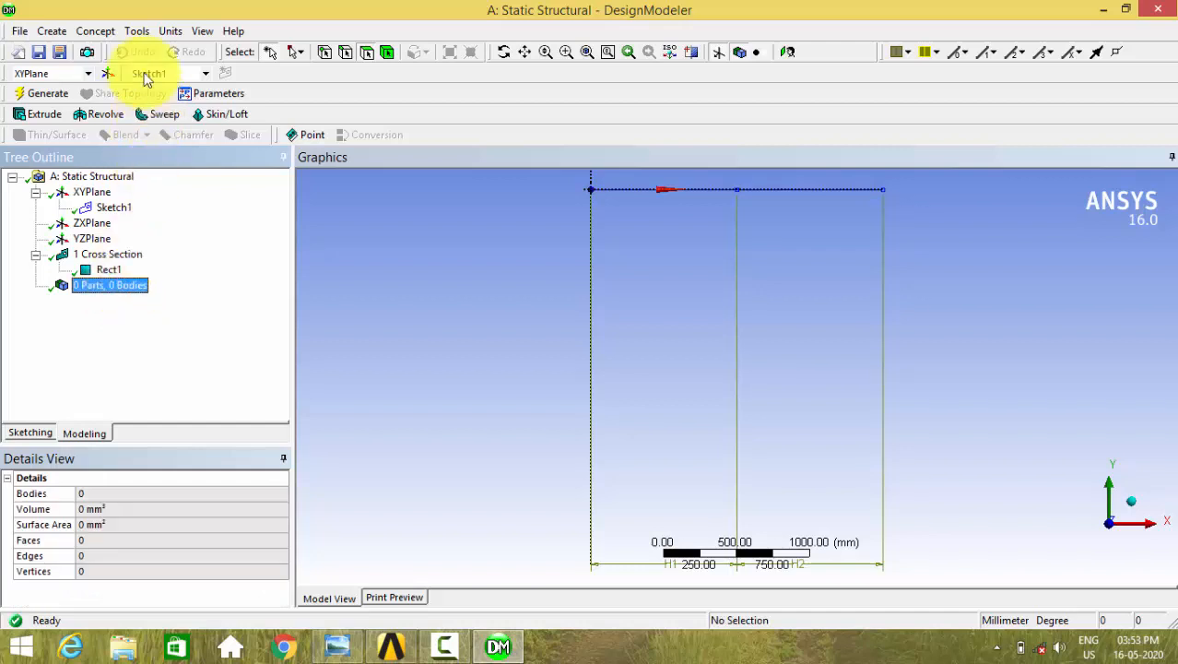
{"action": "left_click", "coordinate": [116, 34]}
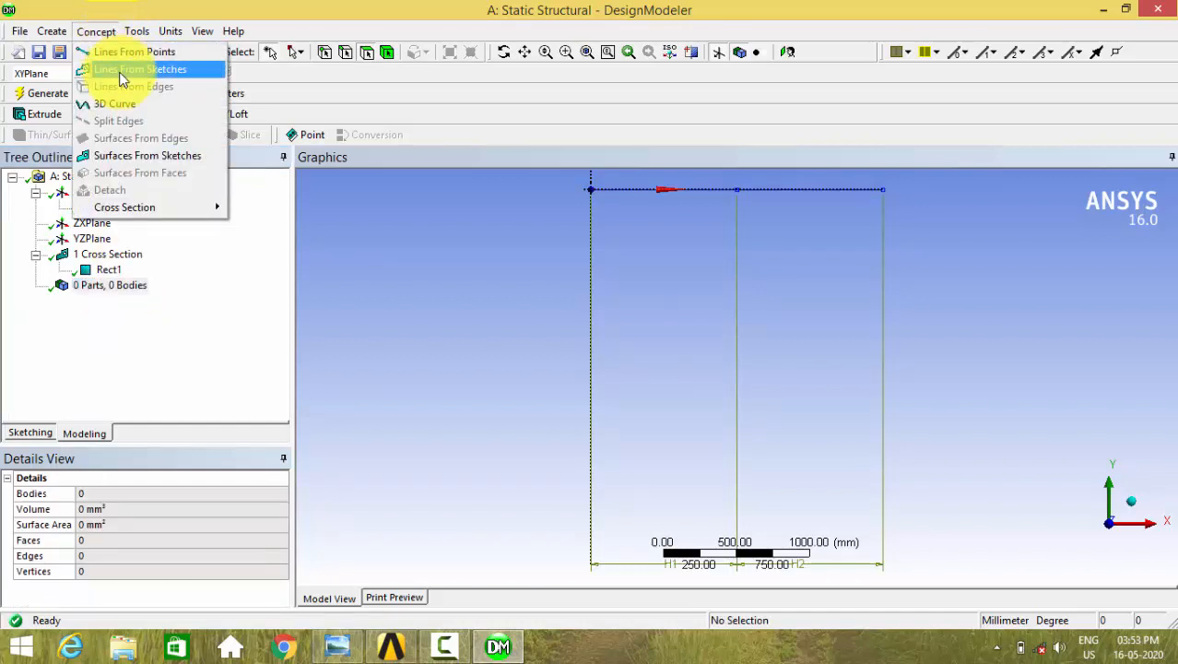
{"action": "left_click", "coordinate": [120, 72]}
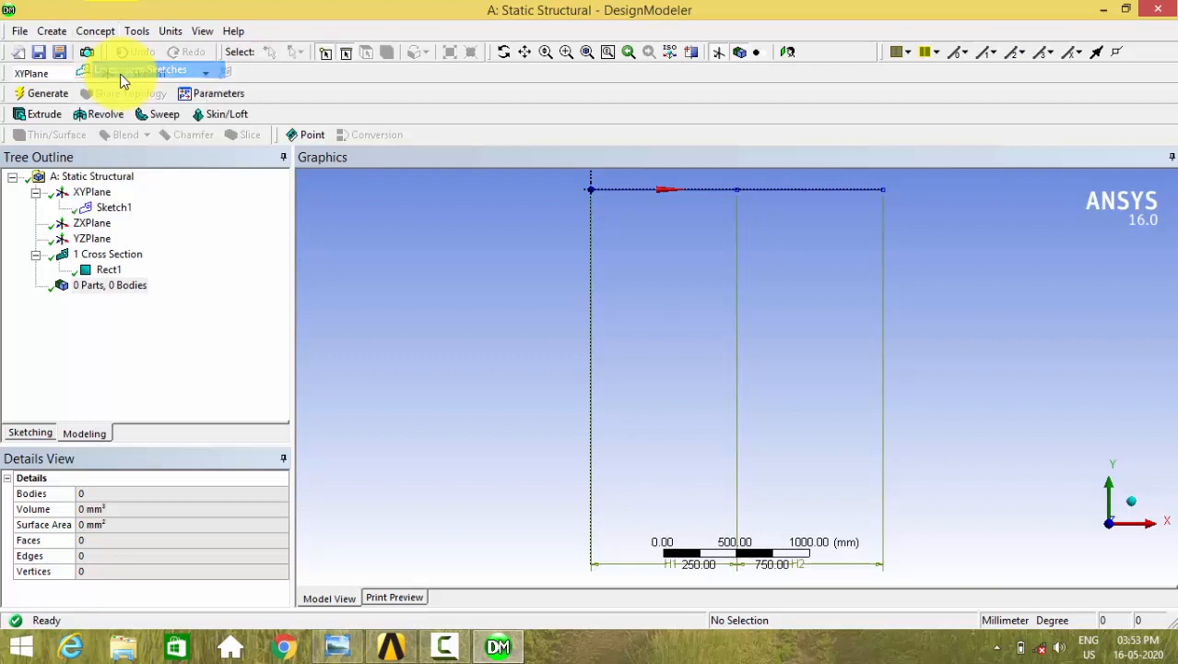
{"action": "left_click", "coordinate": [110, 211]}
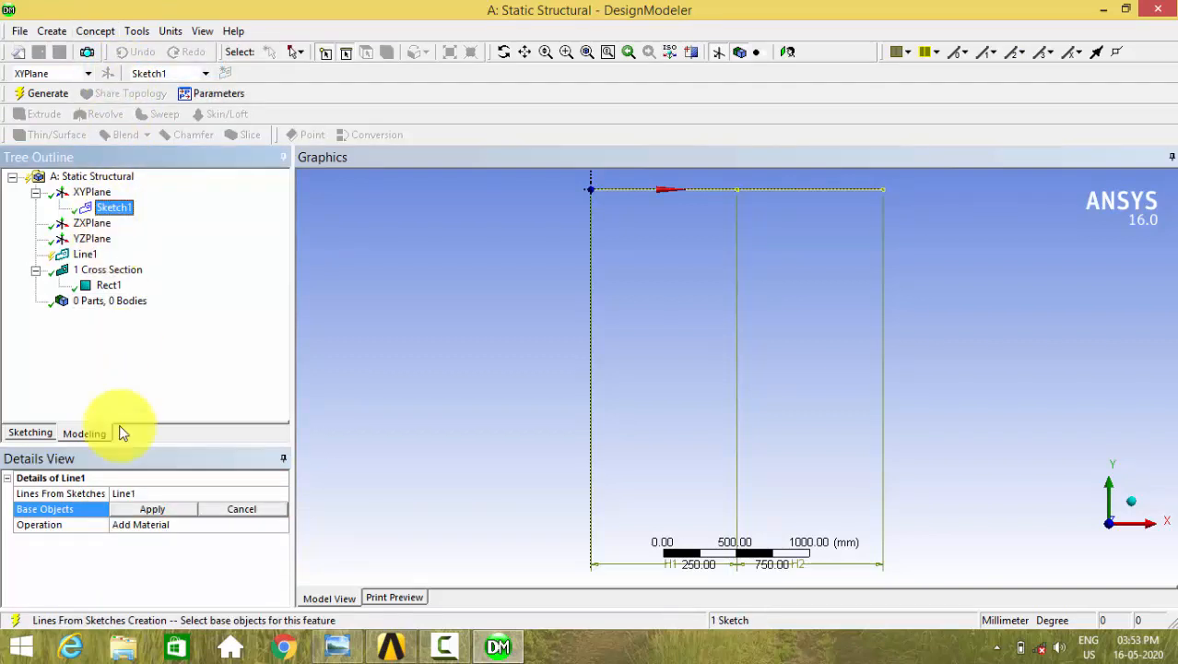
{"action": "left_click", "coordinate": [150, 509]}
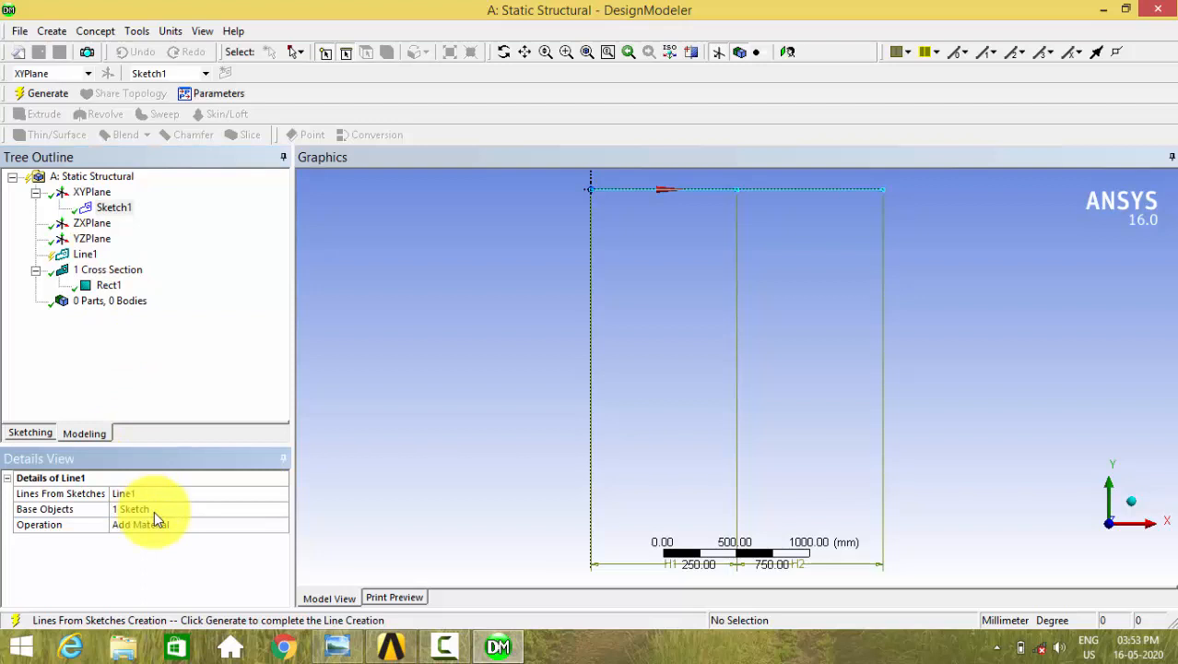
{"action": "left_click", "coordinate": [54, 93]}
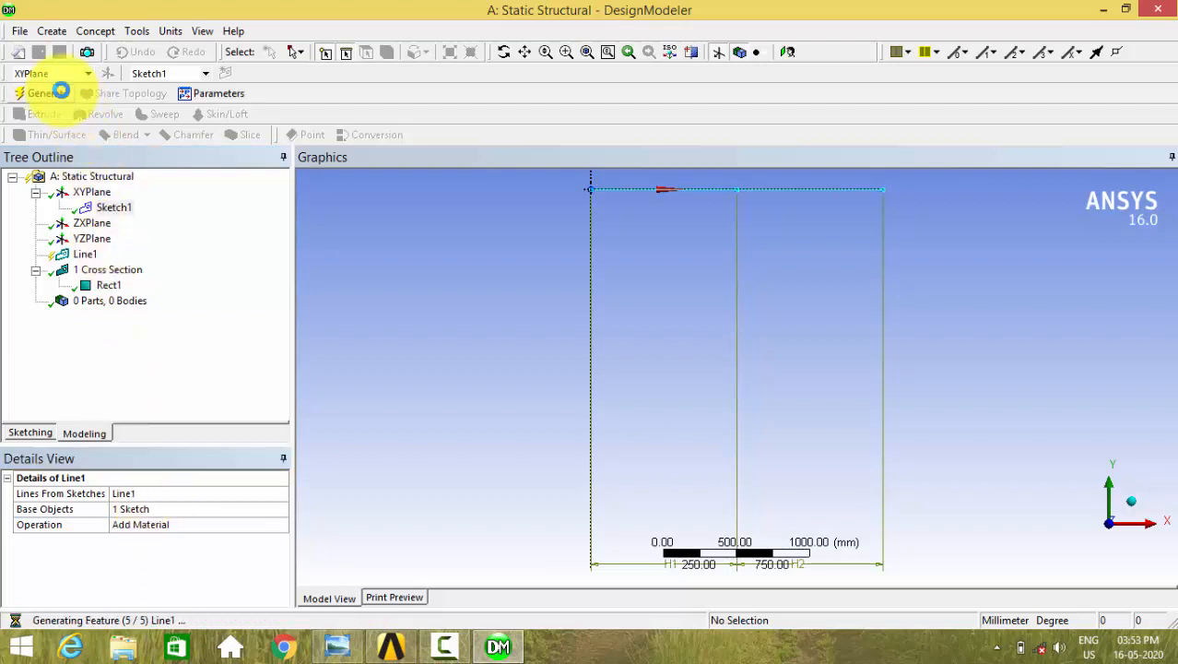
Step: Assign the Rect1 cross section to the new line body
{"action": "left_click", "coordinate": [37, 302]}
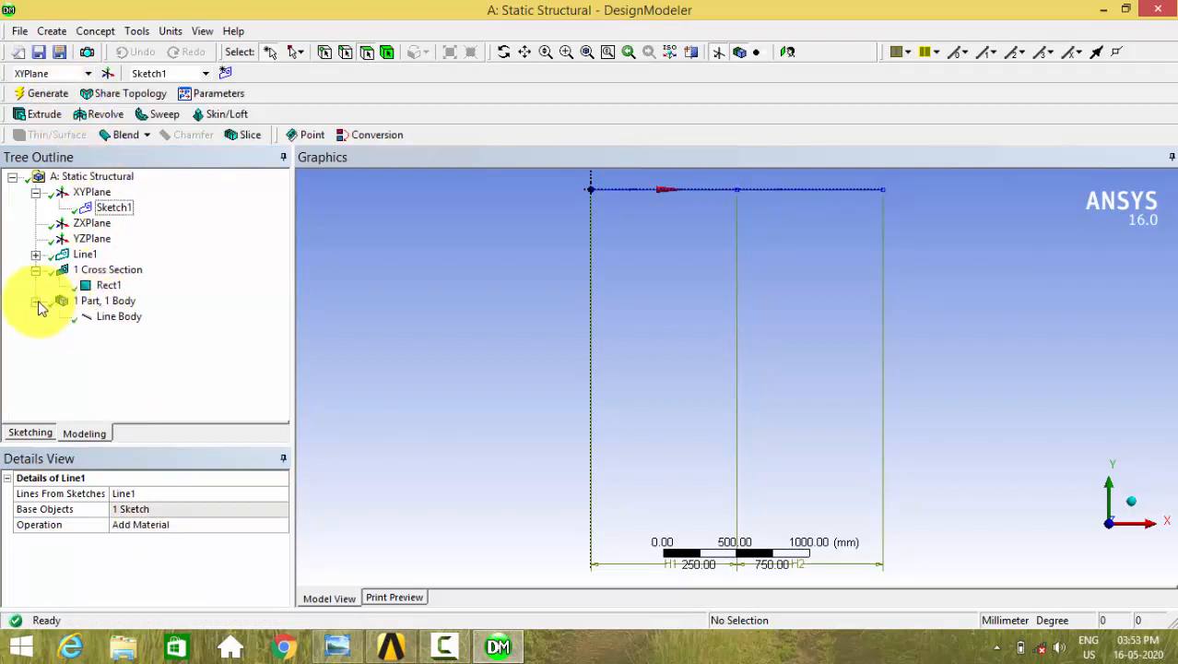
{"action": "left_click", "coordinate": [111, 318]}
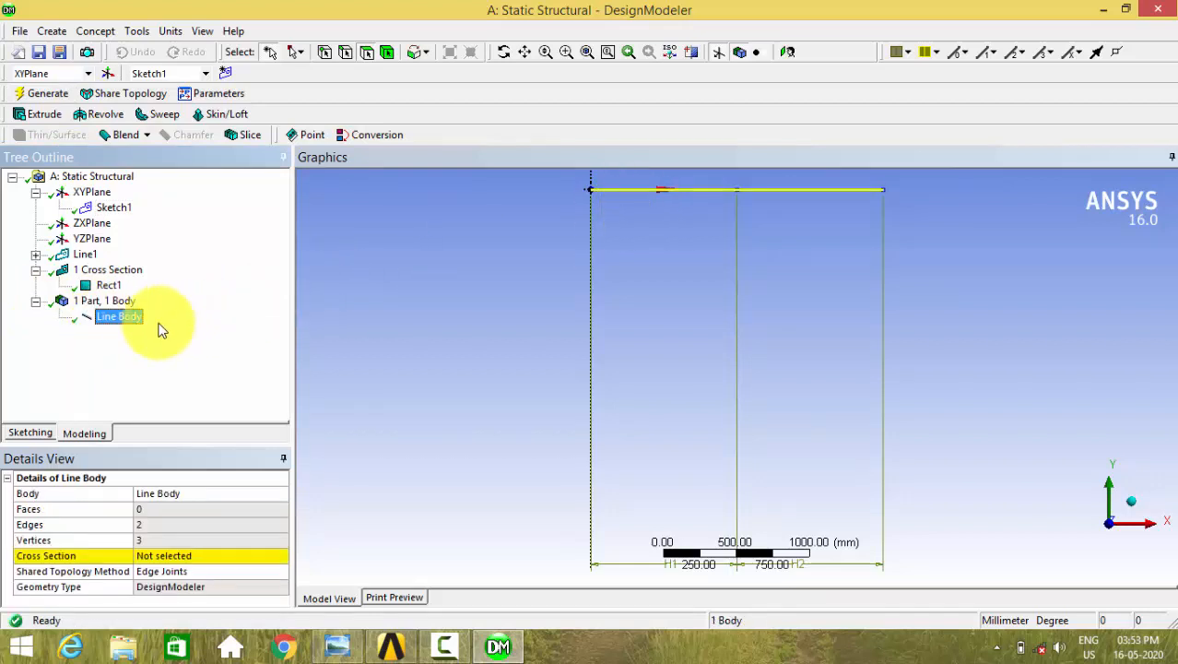
{"action": "left_click", "coordinate": [113, 286]}
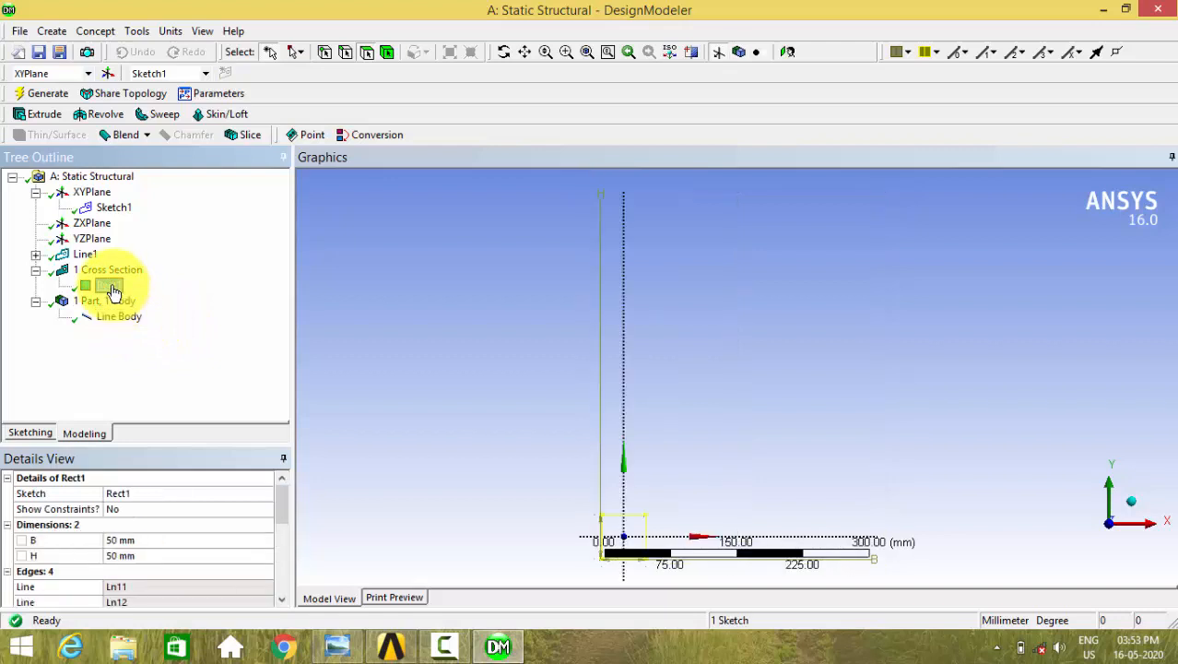
{"action": "left_click", "coordinate": [121, 317]}
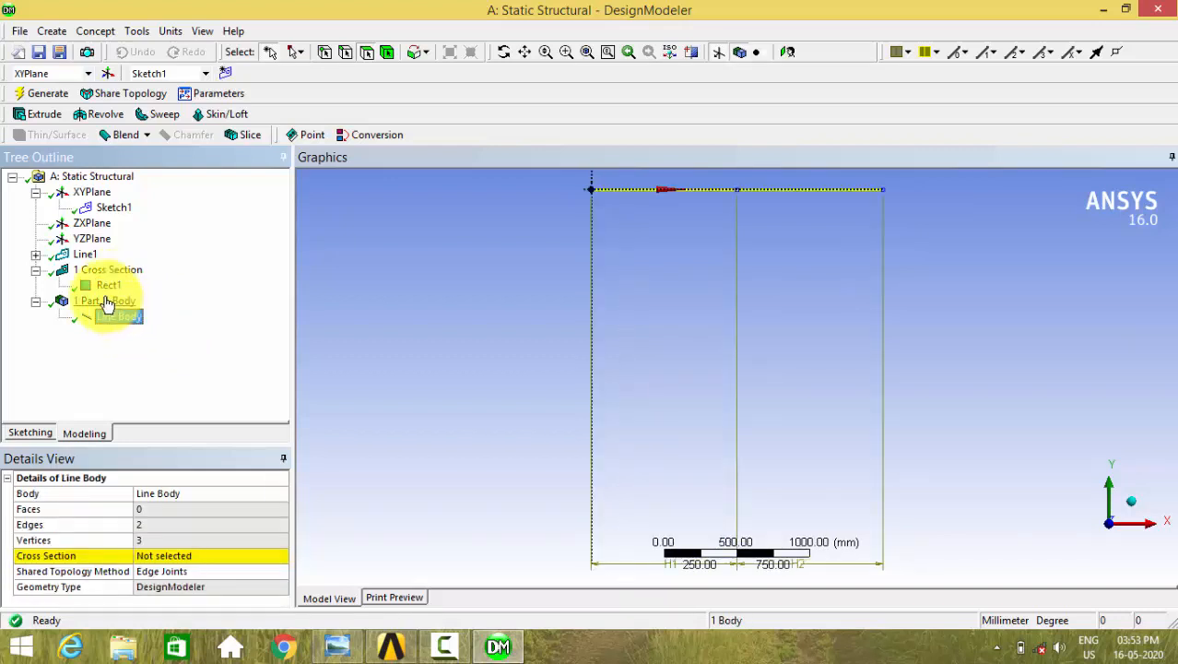
{"action": "left_click", "coordinate": [107, 286]}
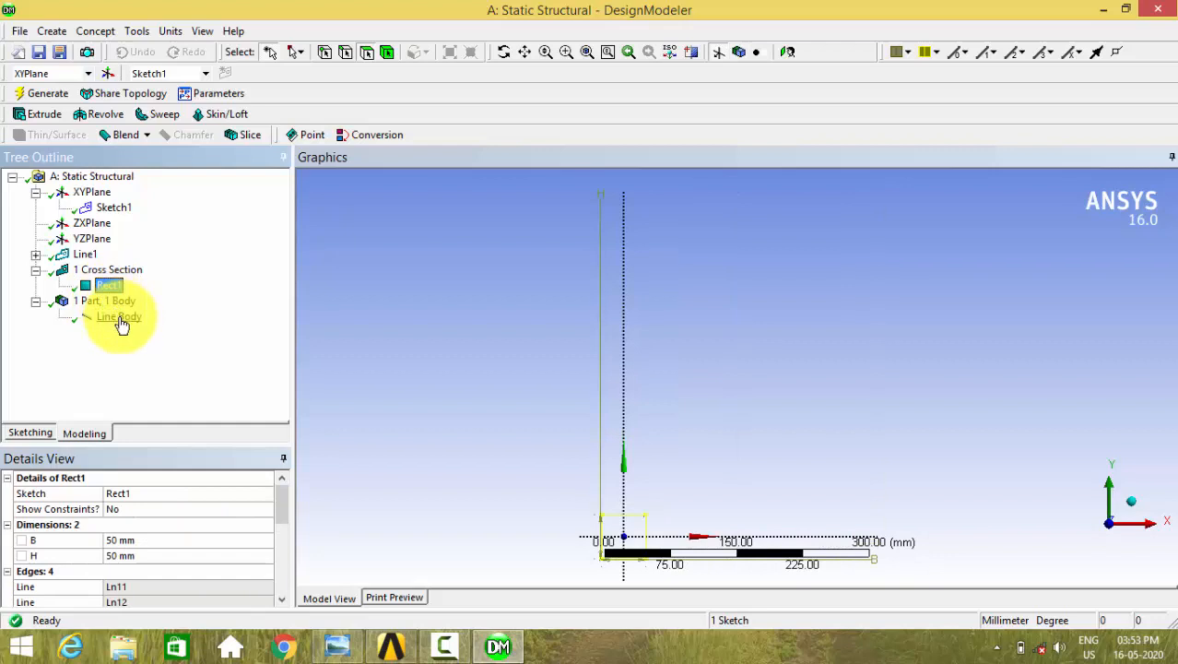
{"action": "left_click", "coordinate": [121, 318]}
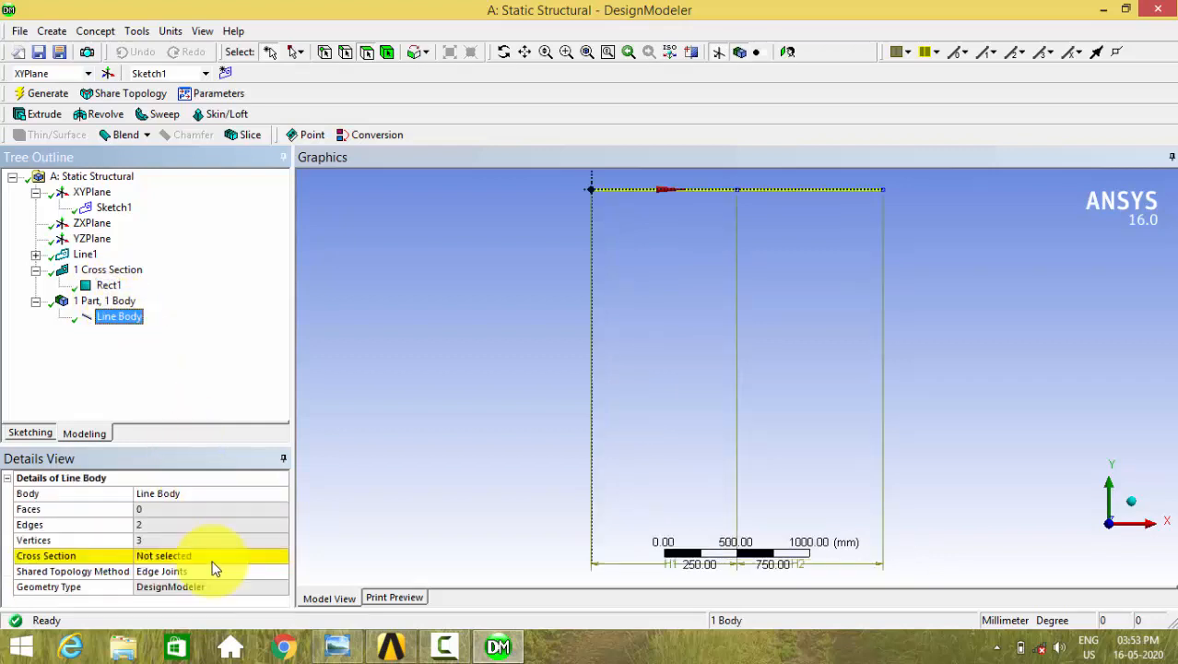
{"action": "left_click", "coordinate": [209, 555]}
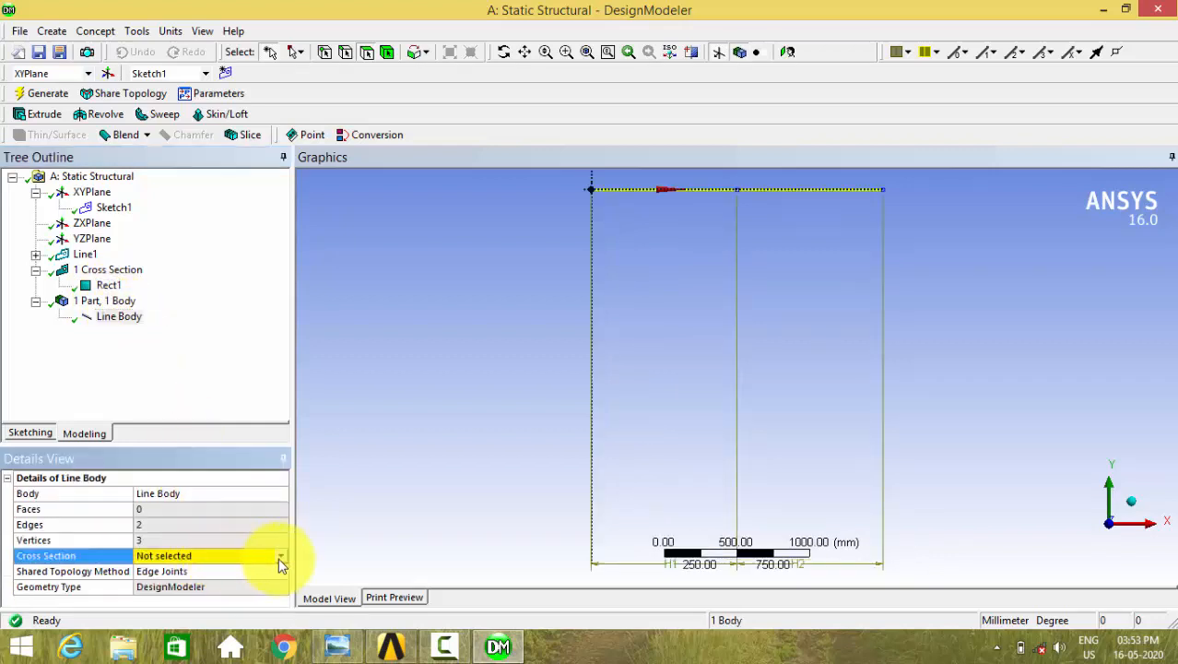
{"action": "left_click", "coordinate": [280, 559]}
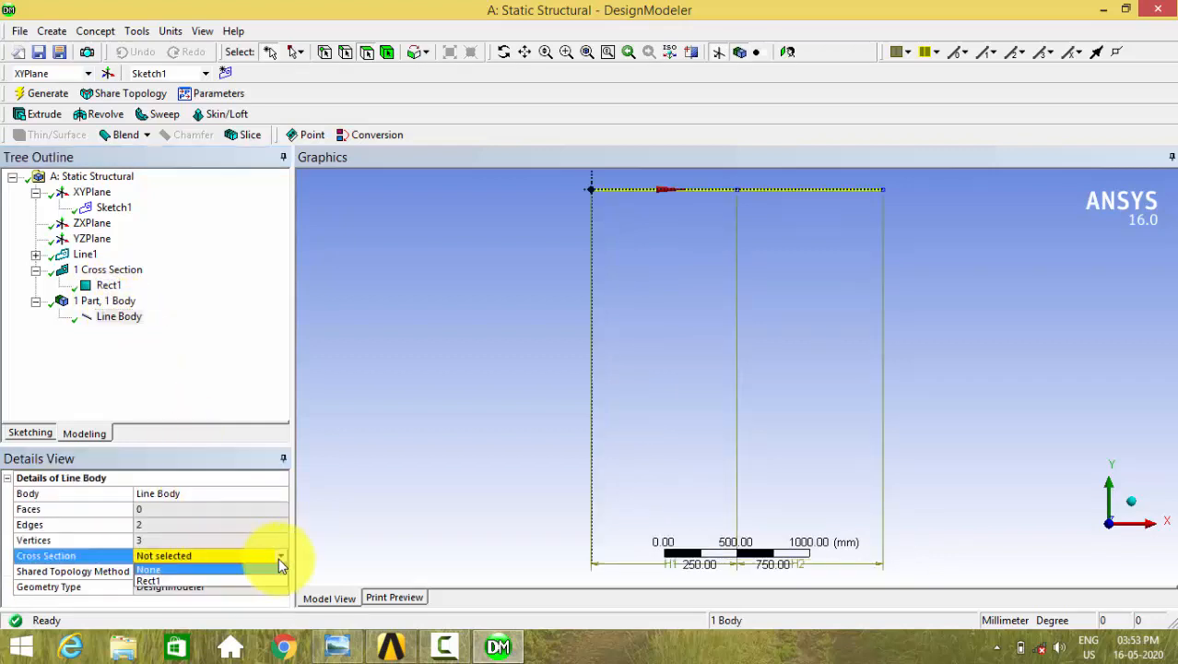
{"action": "left_click", "coordinate": [179, 581]}
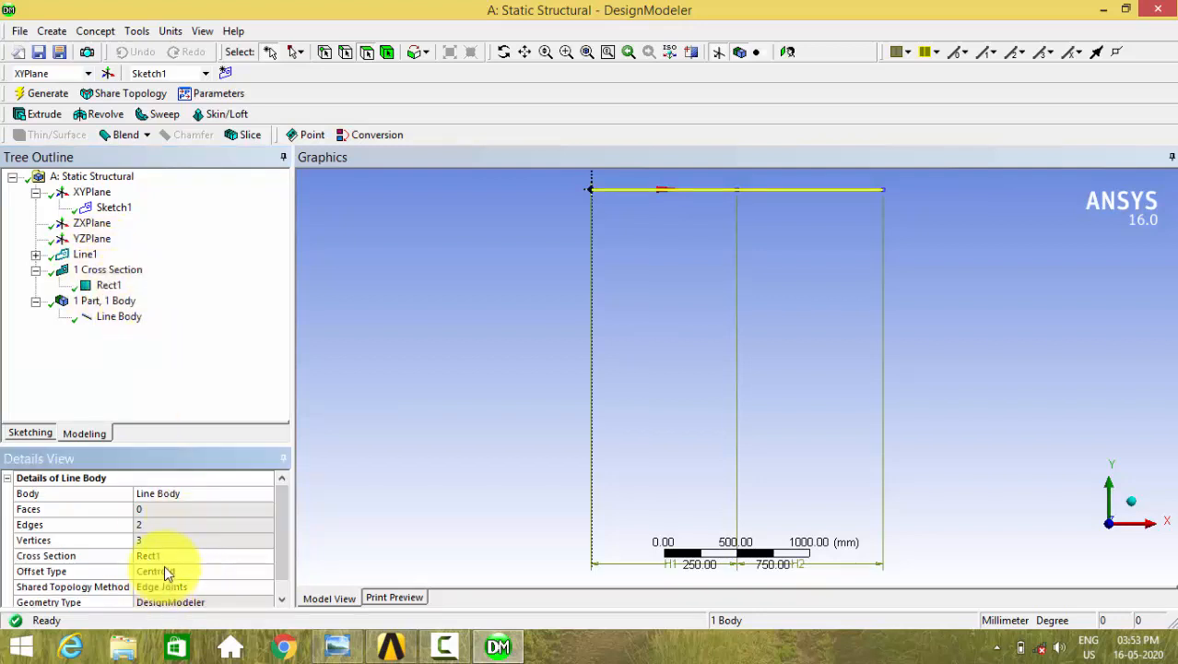
{"action": "left_click", "coordinate": [171, 338]}
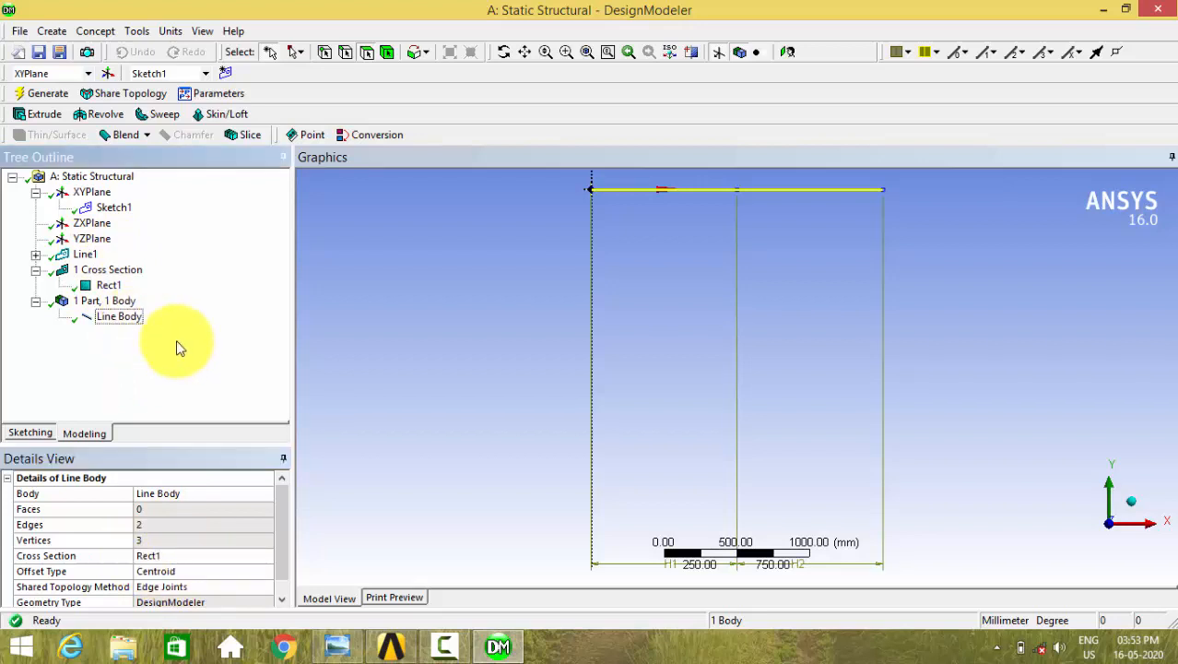
Step: Turn on the display of cross section solids and inspect the beam's rectangular profile at its free end
{"action": "left_click", "coordinate": [1134, 503]}
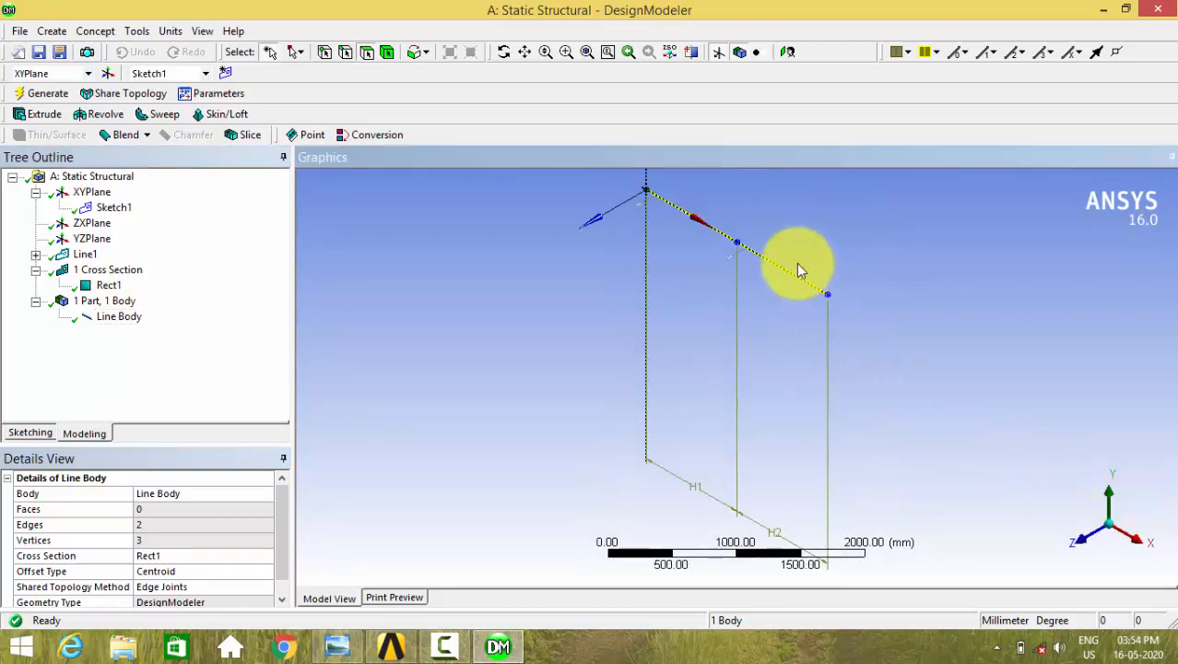
{"action": "right_click_drag", "start_coordinate": [799, 271], "coordinate": [844, 319]}
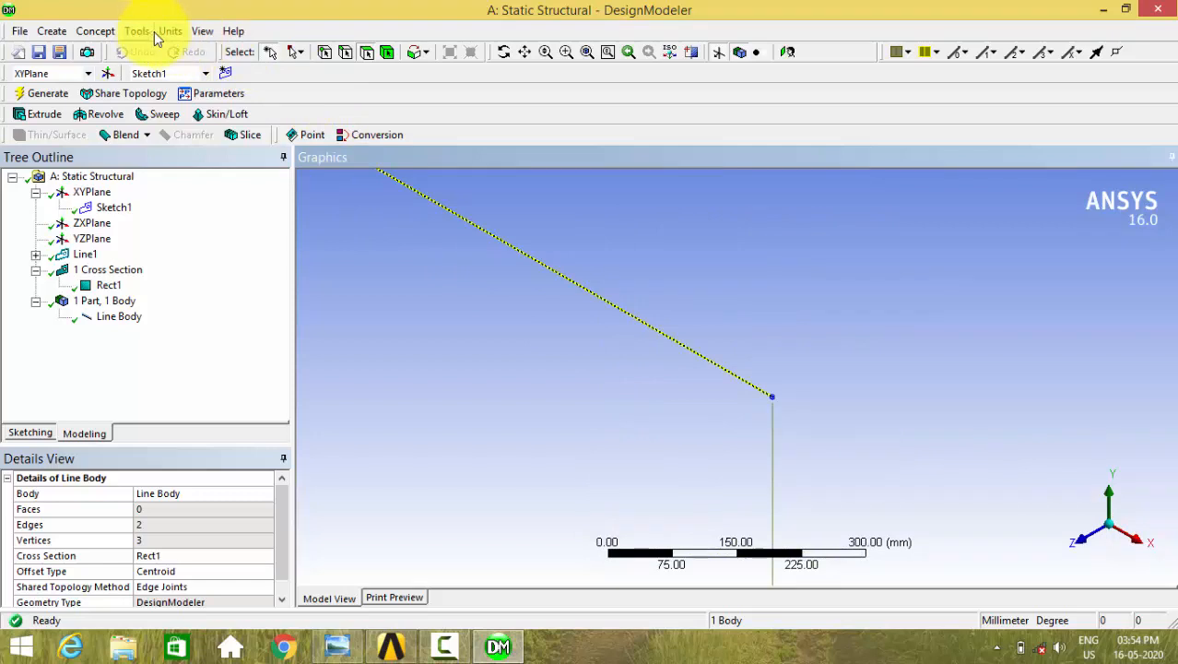
{"action": "left_click", "coordinate": [202, 30]}
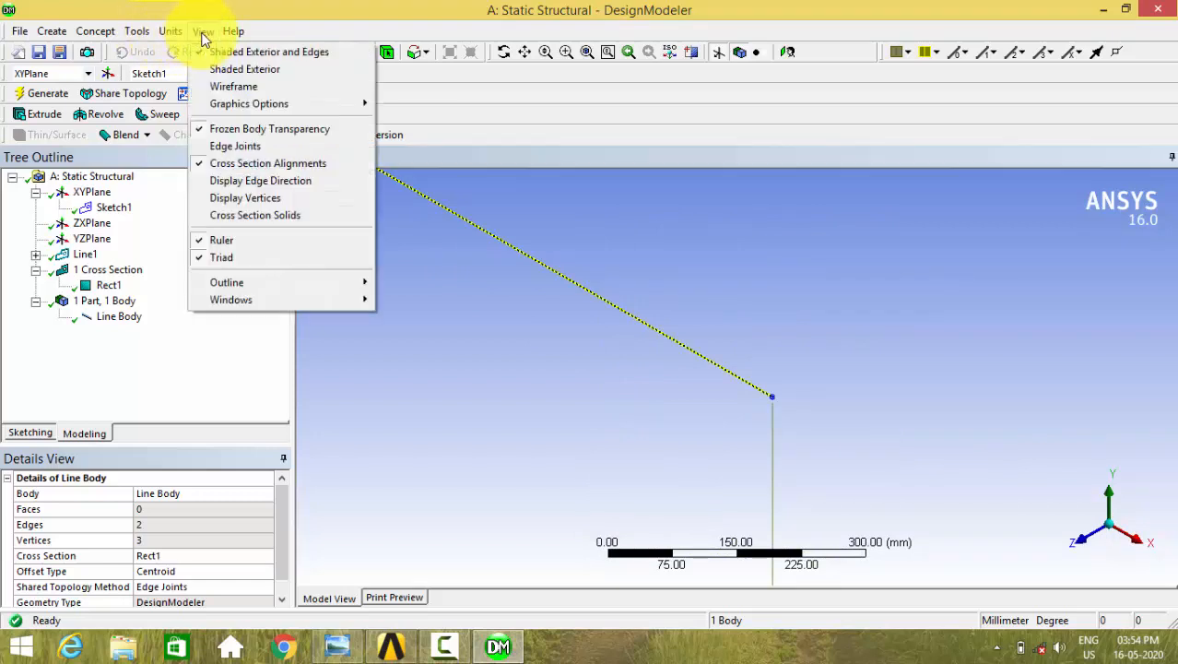
{"action": "left_click", "coordinate": [260, 218]}
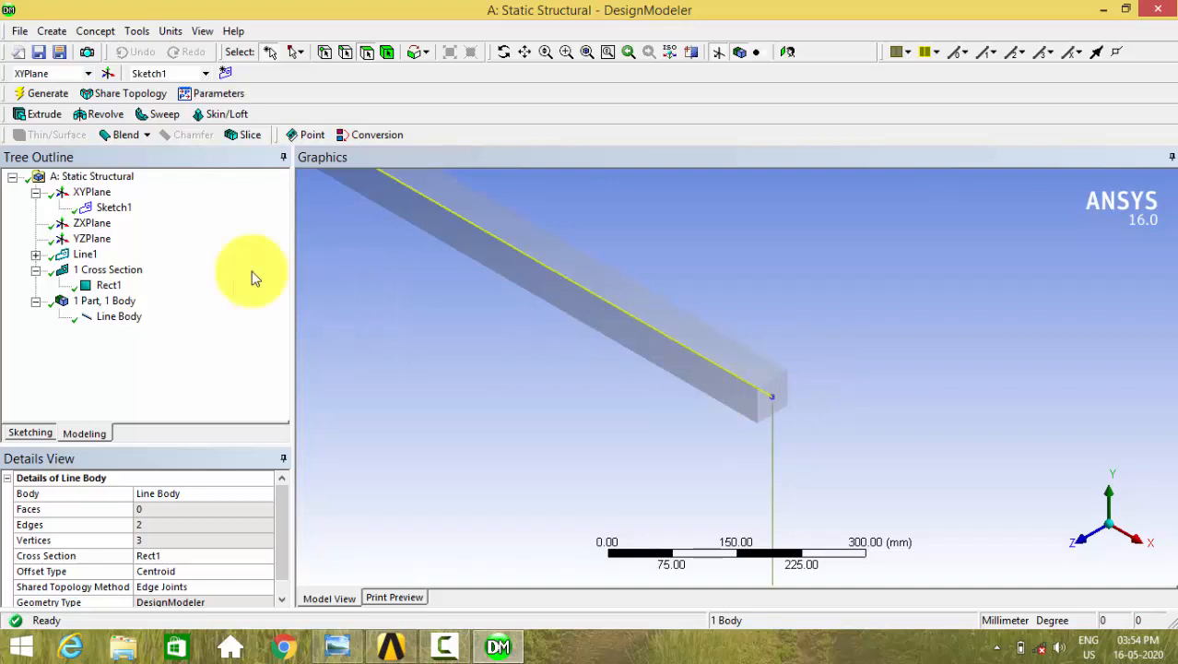
{"action": "left_click", "coordinate": [107, 288]}
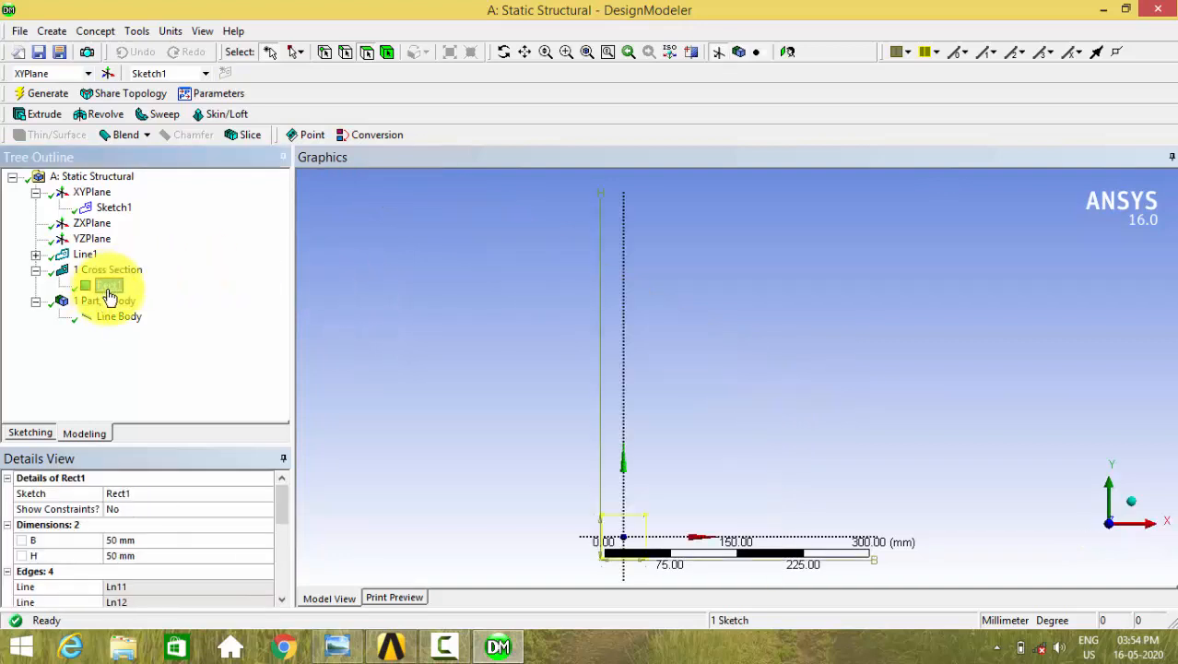
{"action": "left_click", "coordinate": [112, 318]}
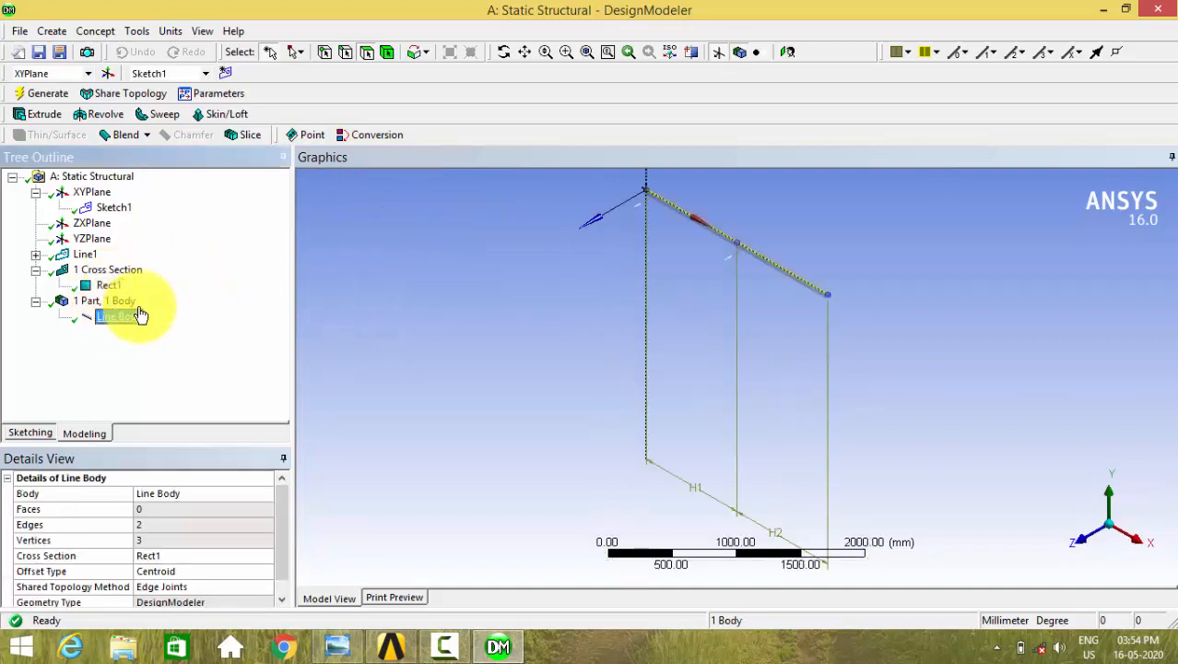
{"action": "scroll", "coordinate": [862, 341], "scroll_direction": "up", "scroll_amount": 5}
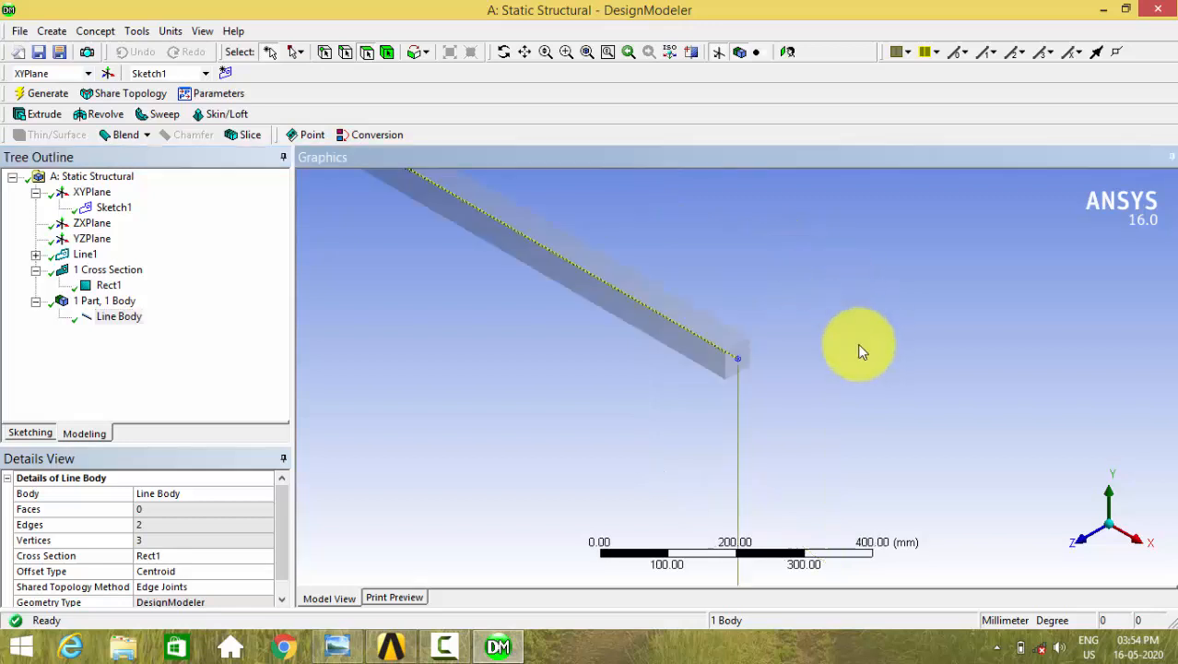
{"action": "left_click", "coordinate": [646, 381]}
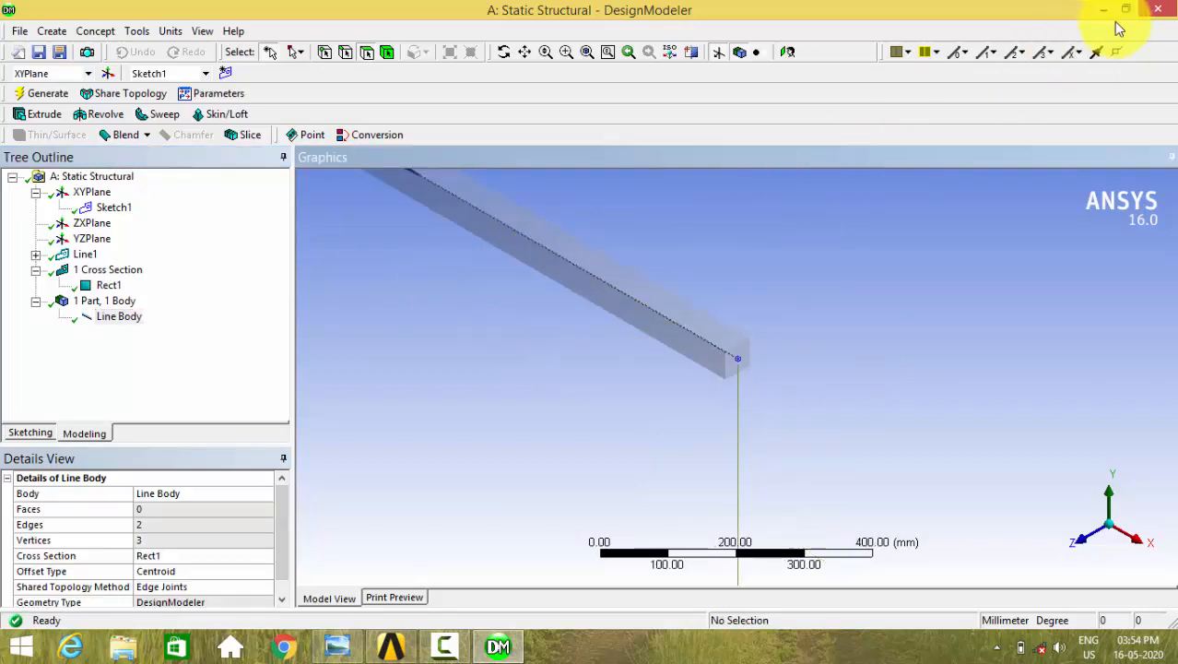
Step: Close DesignModeler, return to the Workbench project and open the Static Structural system's Model in Mechanical
{"action": "left_click", "coordinate": [1156, 13]}
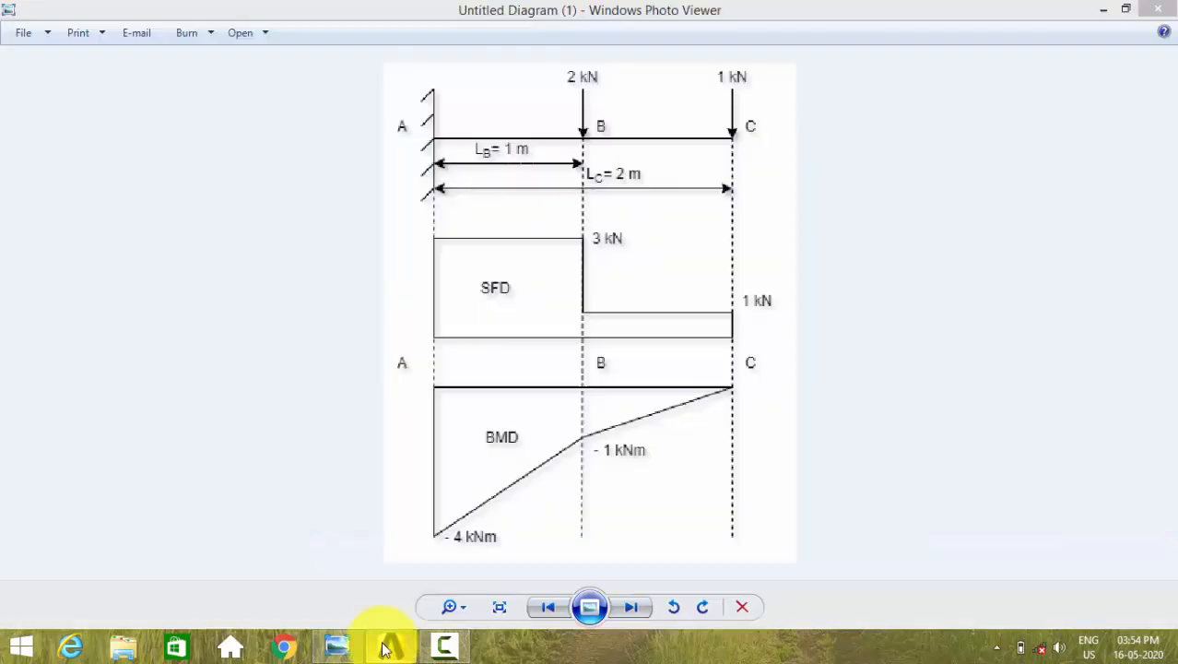
{"action": "left_click", "coordinate": [391, 641]}
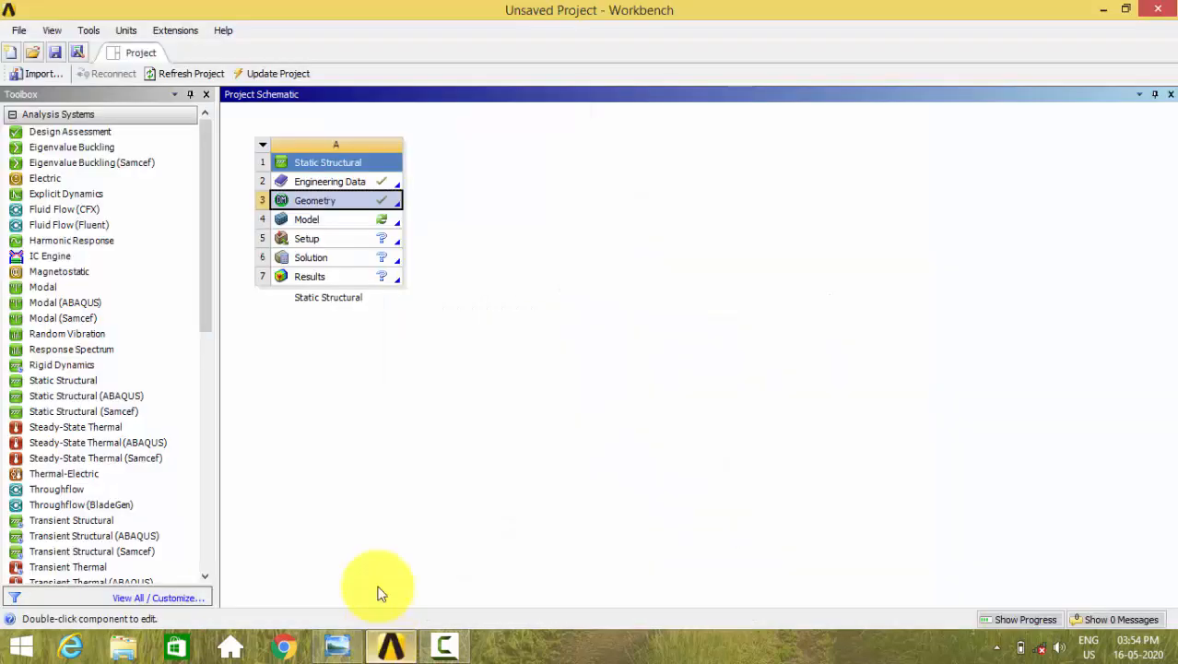
{"action": "left_click", "coordinate": [355, 220]}
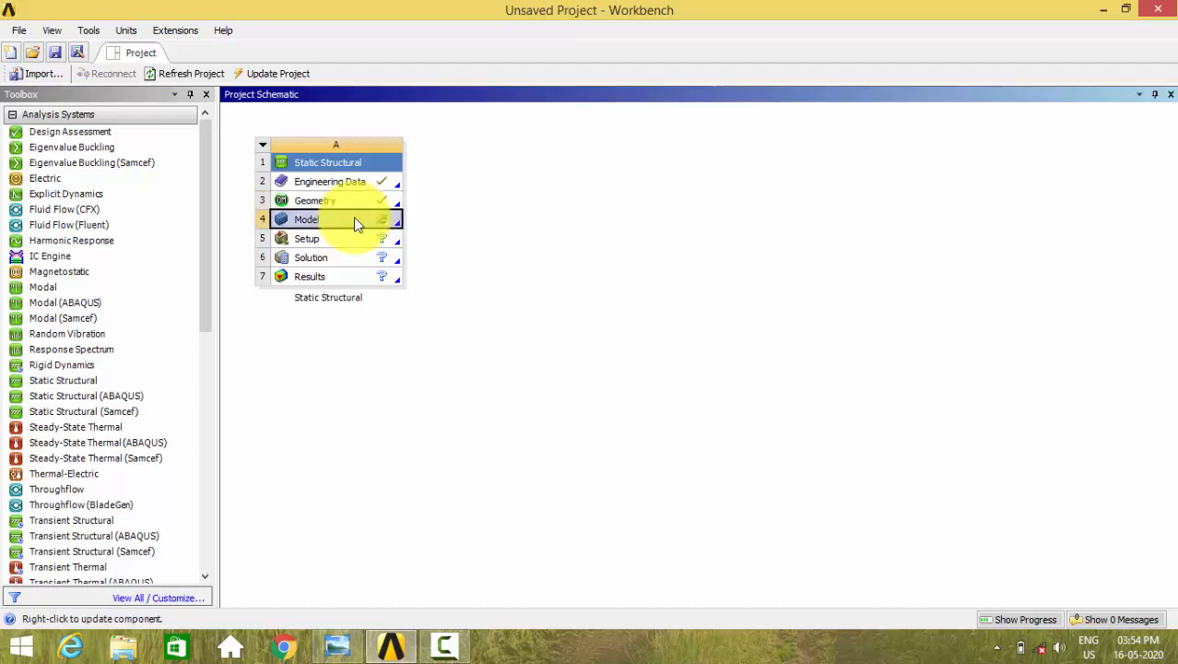
{"action": "double_click", "coordinate": [356, 220]}
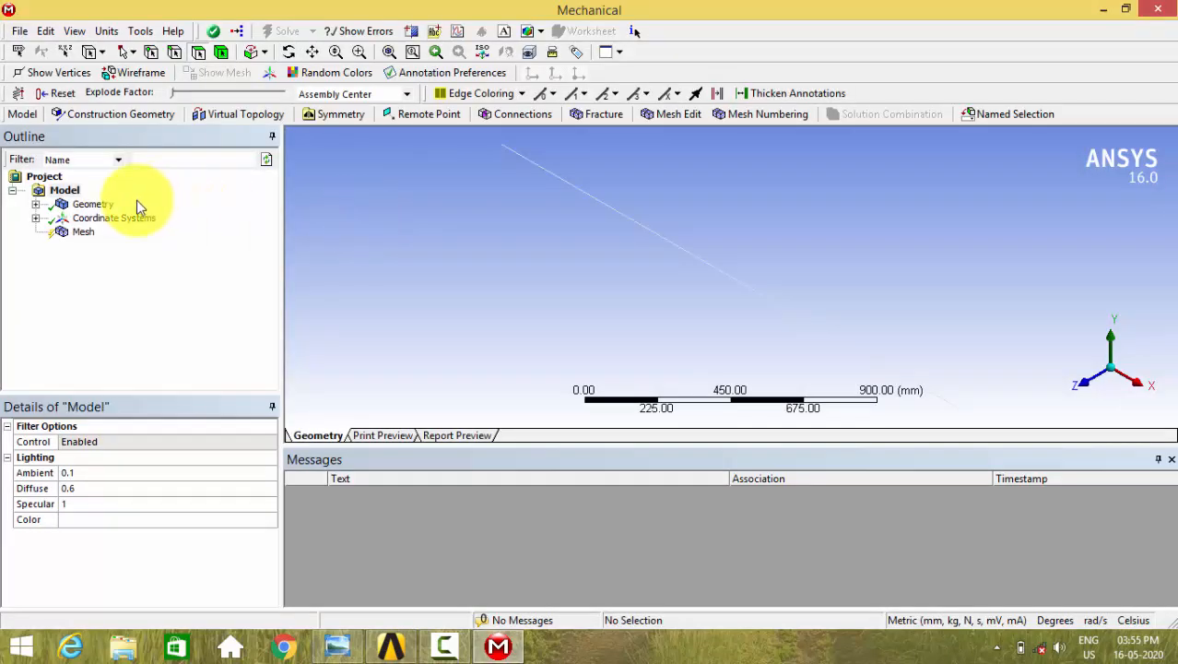
Step: Set the mesh element size to 50 mm and generate the beam mesh
{"action": "left_click", "coordinate": [75, 236]}
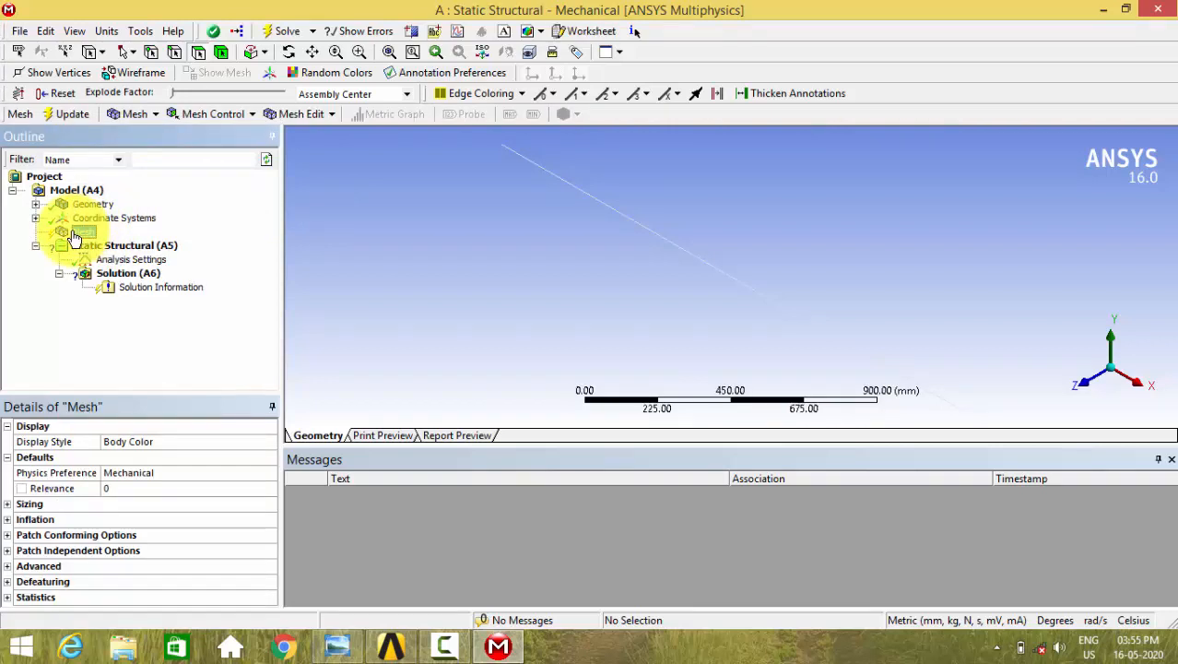
{"action": "left_click", "coordinate": [7, 503]}
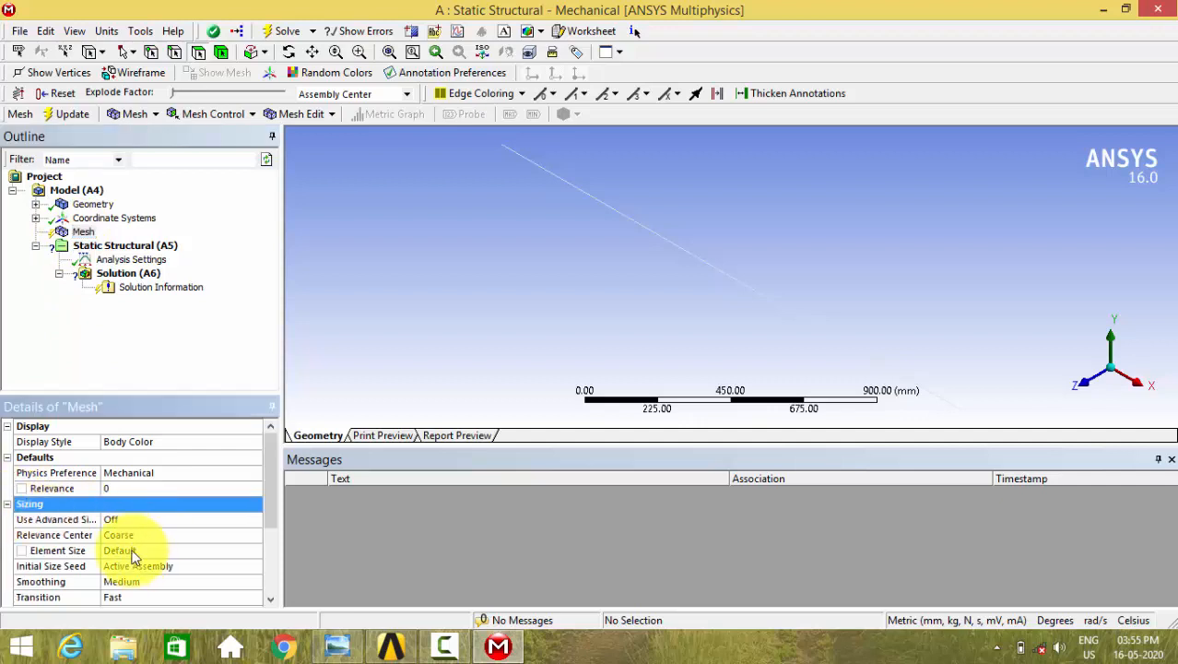
{"action": "left_click", "coordinate": [133, 550]}
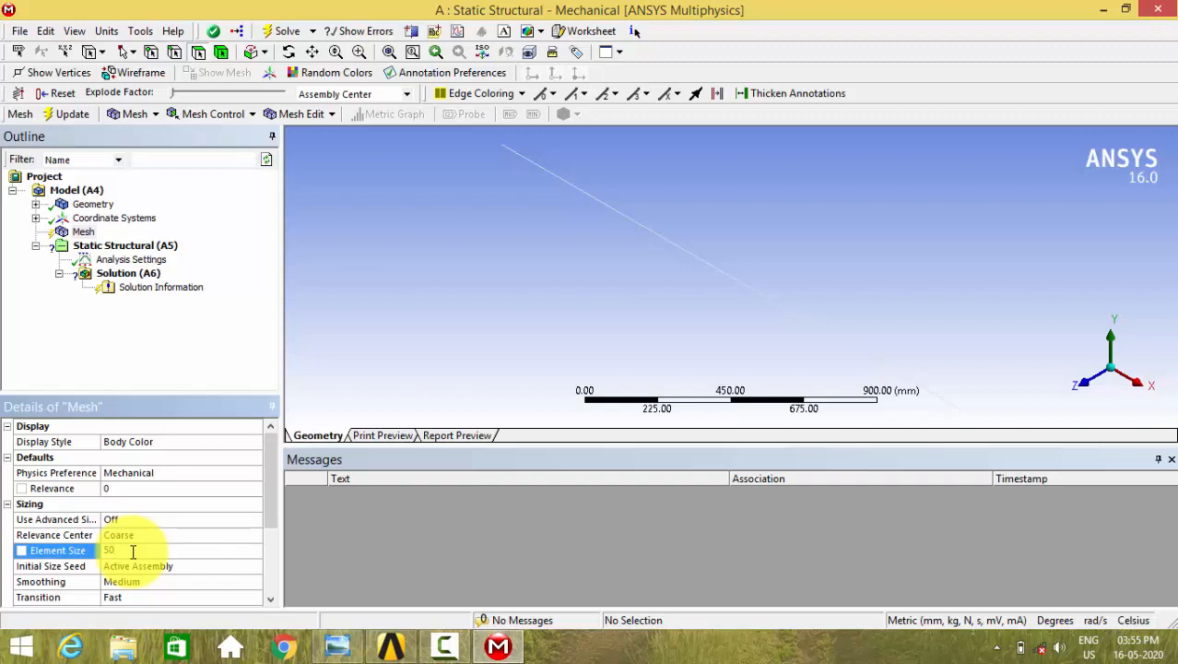
{"action": "key", "text": "Return"}
{"action": "left_click", "coordinate": [83, 231]}
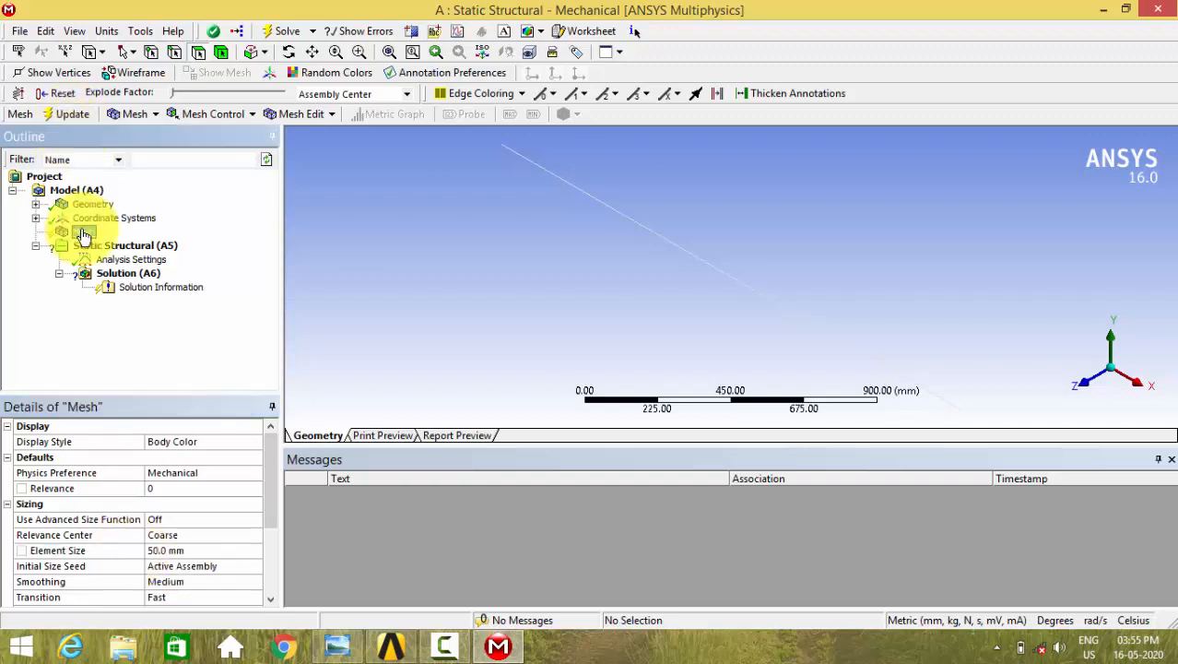
{"action": "right_click", "coordinate": [83, 233]}
{"action": "left_click", "coordinate": [137, 286]}
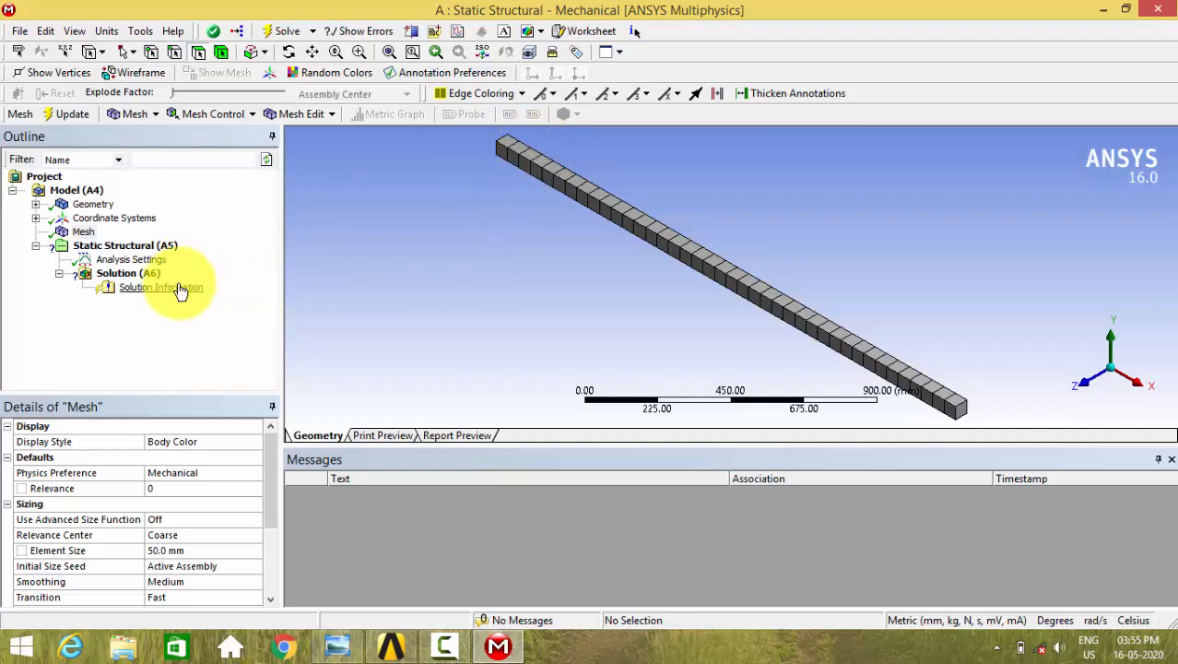
Step: Insert a fixed support under Static Structural and apply it to the beam's end vertex at the origin
{"action": "left_click", "coordinate": [338, 643]}
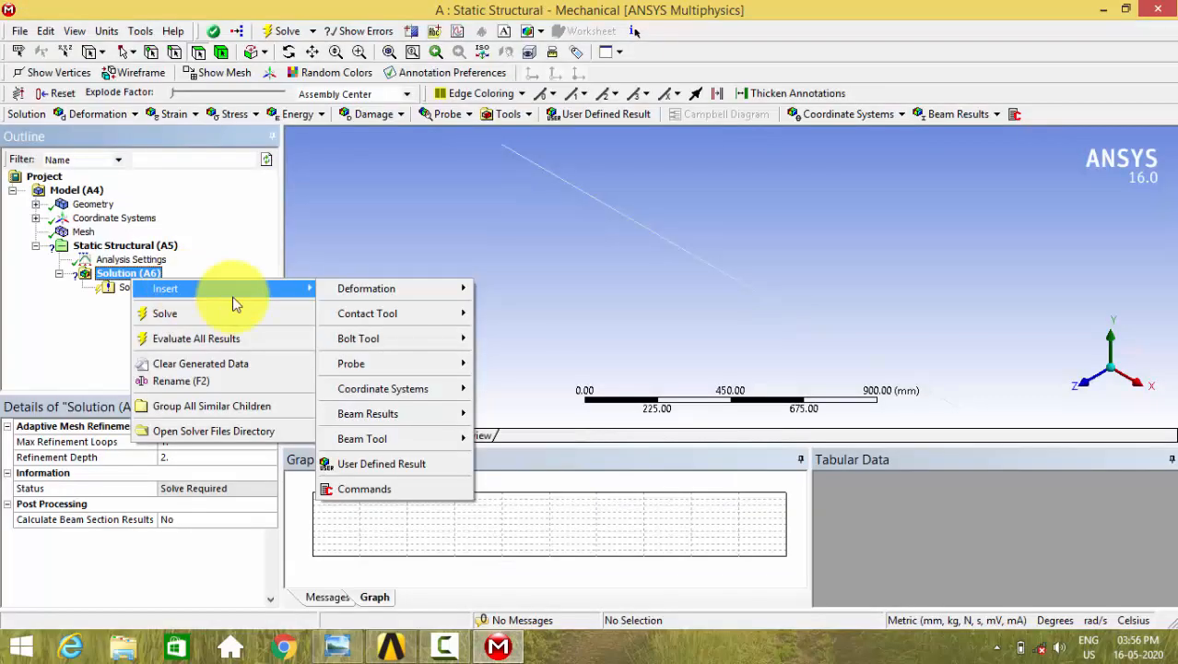
{"action": "left_click", "coordinate": [120, 245]}
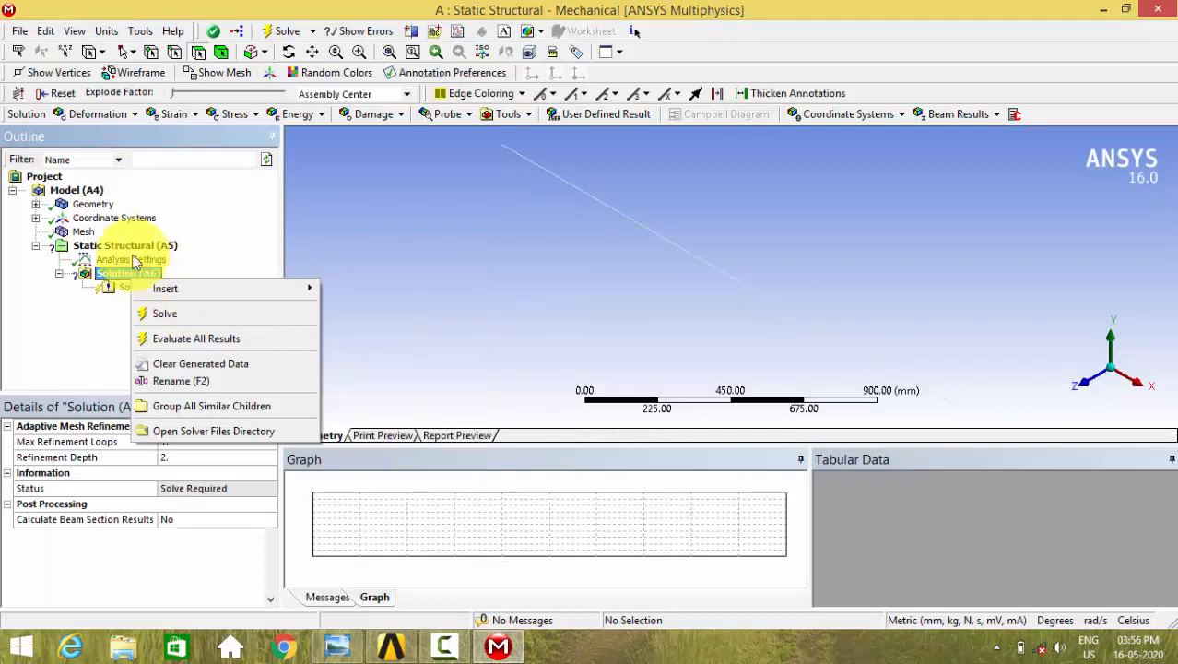
{"action": "right_click", "coordinate": [115, 249]}
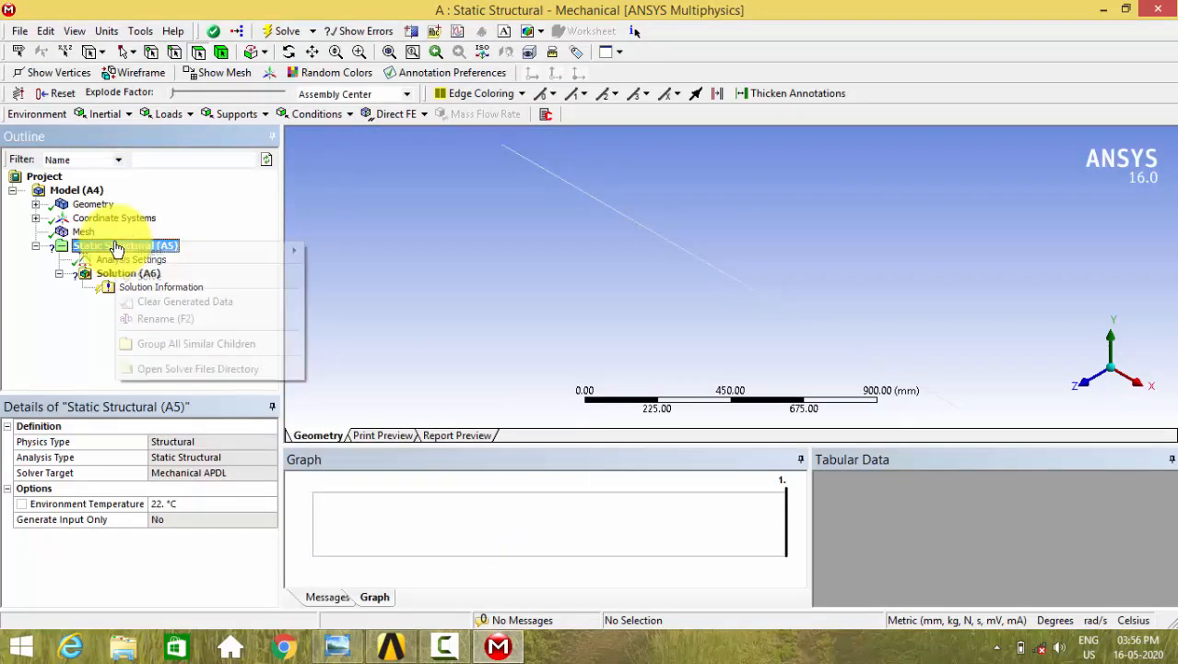
{"action": "mouse_move", "coordinate": [157, 251]}
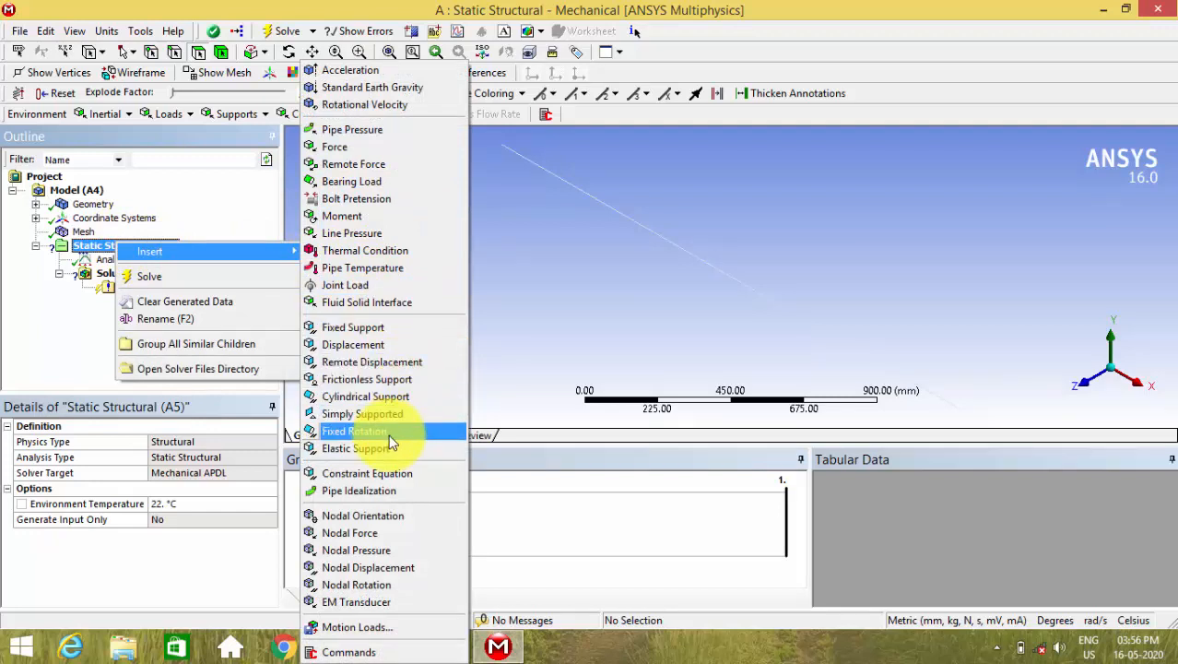
{"action": "left_click", "coordinate": [359, 328]}
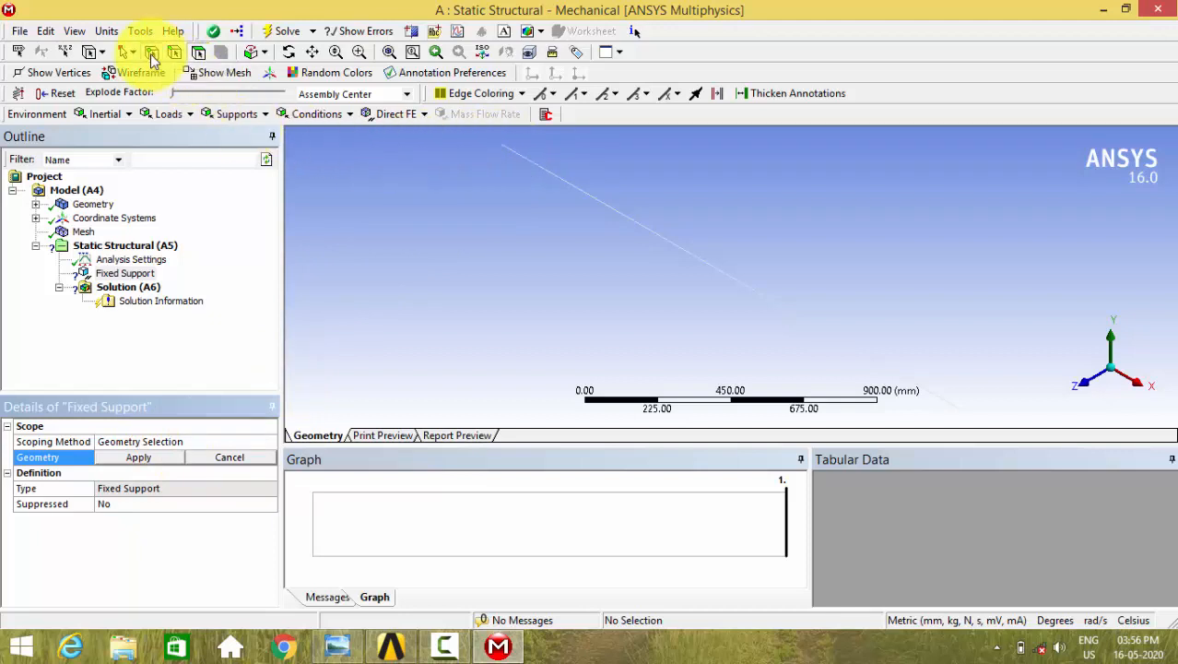
{"action": "left_click", "coordinate": [505, 149]}
{"action": "left_click", "coordinate": [153, 459]}
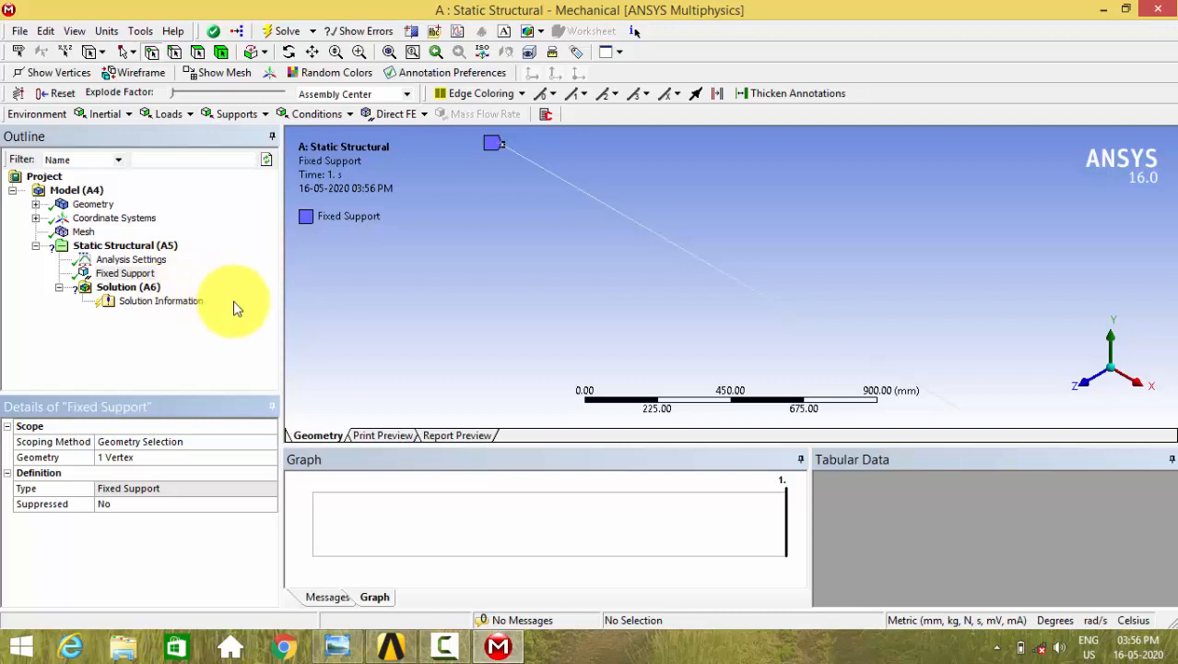
Step: Check the load position in the beam diagram and insert a force on the beam's middle vertex, 1 m from the fixed end
{"action": "left_click", "coordinate": [337, 645]}
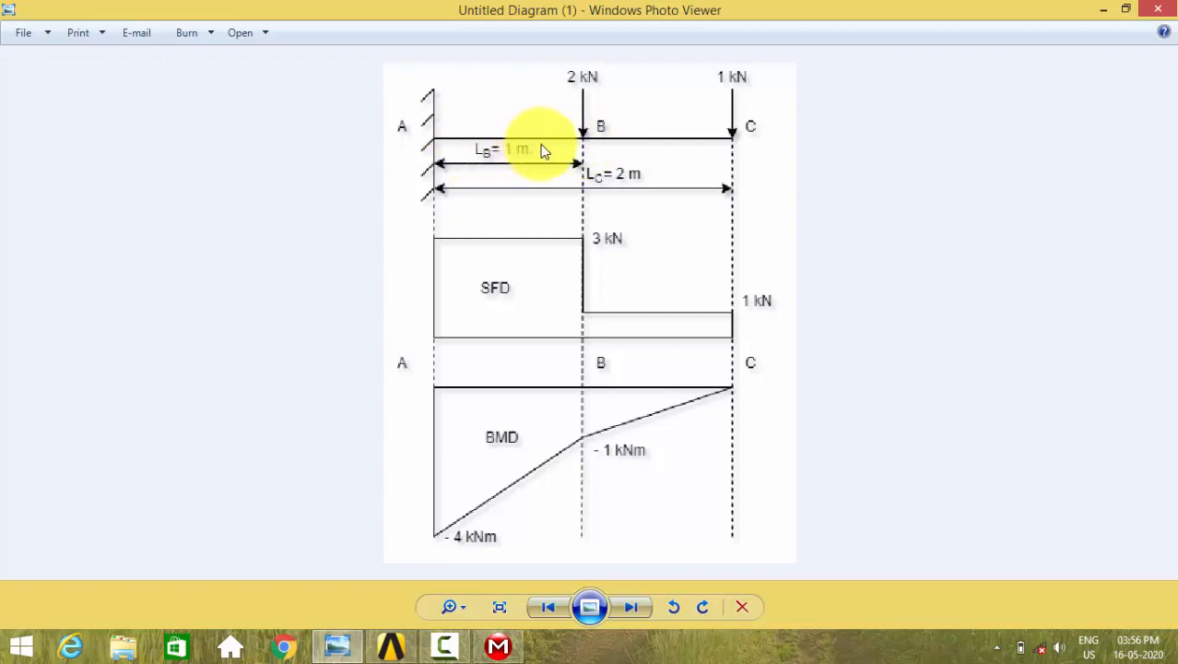
{"action": "left_click", "coordinate": [499, 645]}
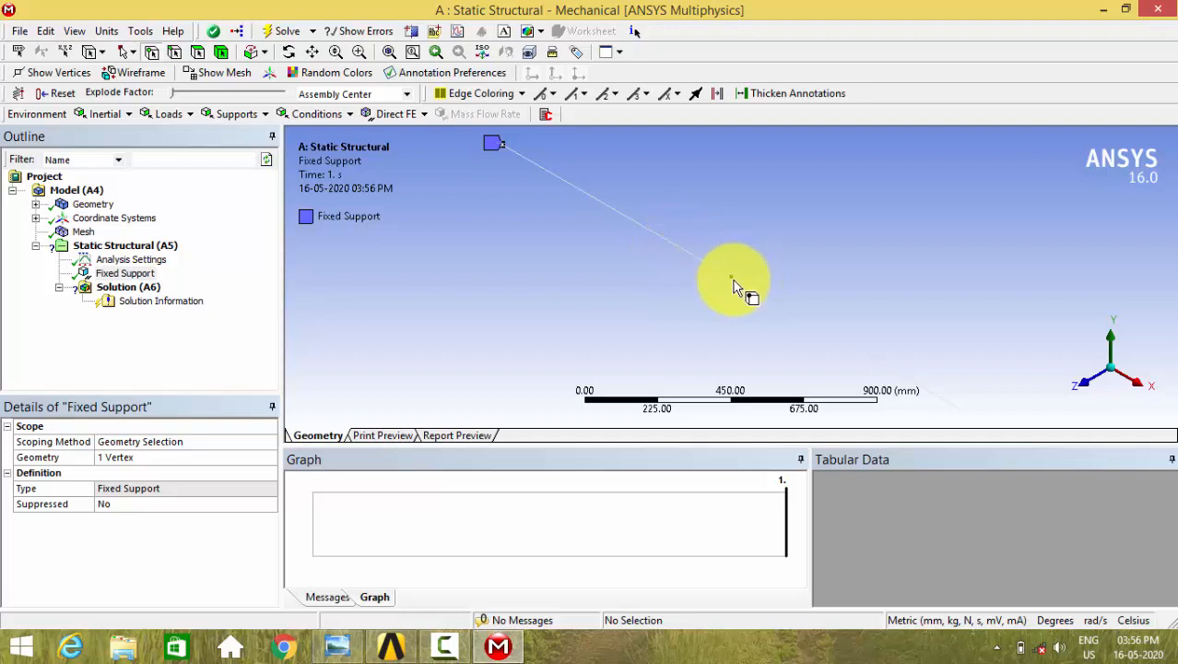
{"action": "left_click", "coordinate": [732, 286]}
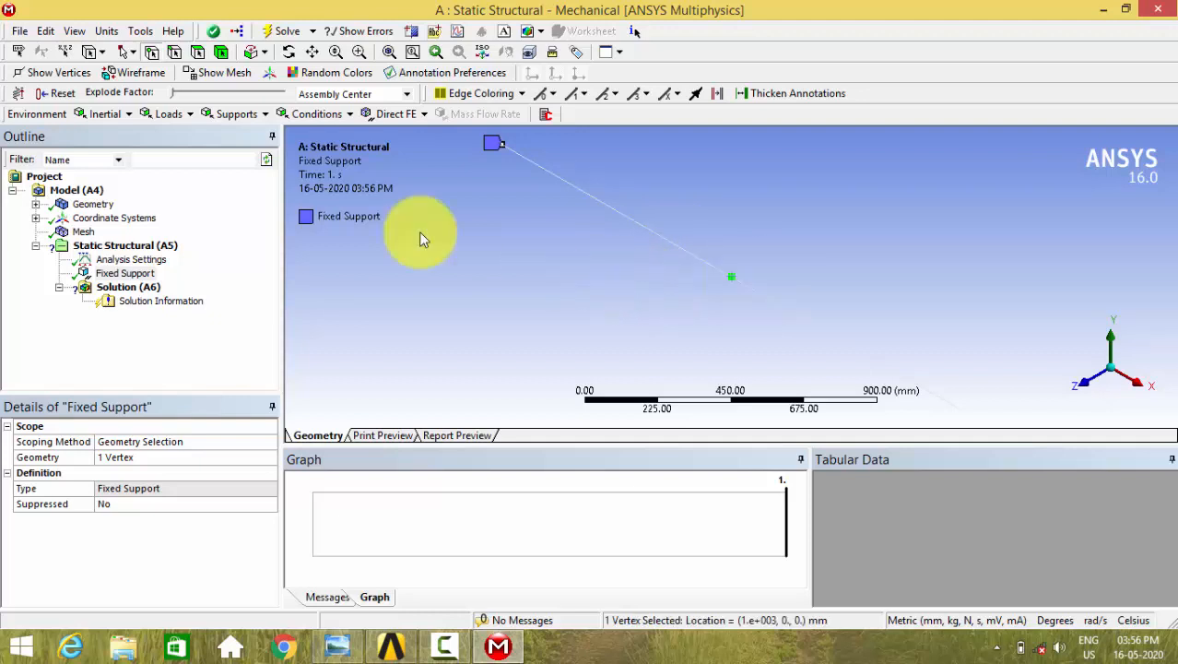
{"action": "right_click", "coordinate": [129, 246]}
{"action": "mouse_move", "coordinate": [185, 259]}
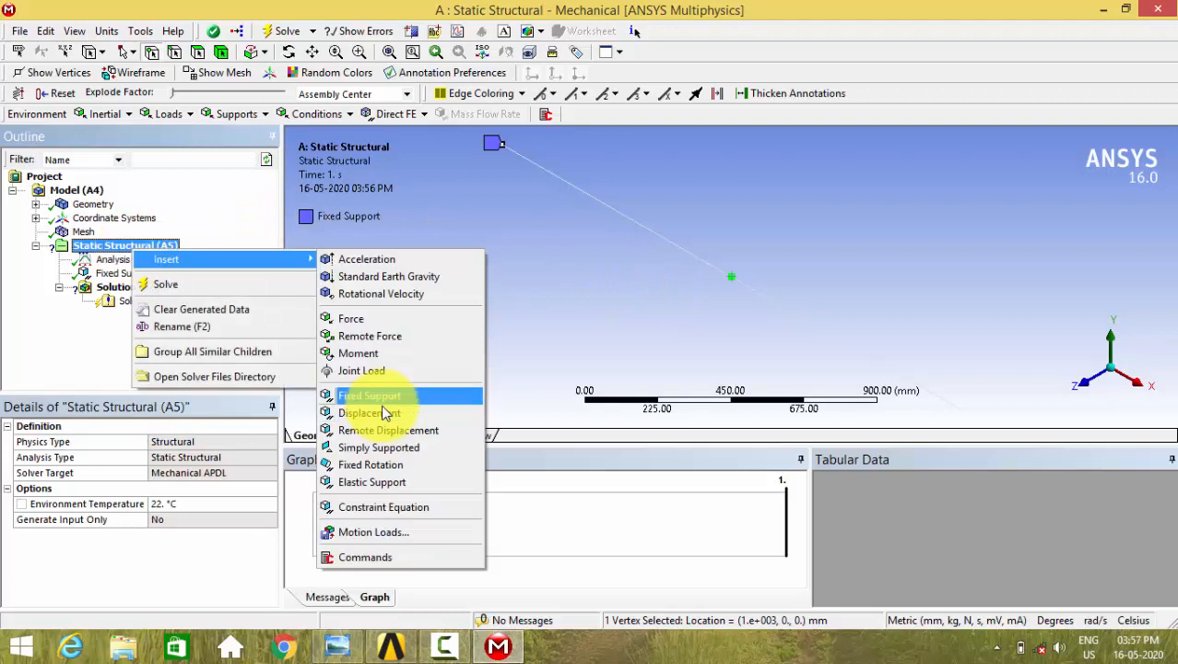
{"action": "left_click", "coordinate": [359, 319]}
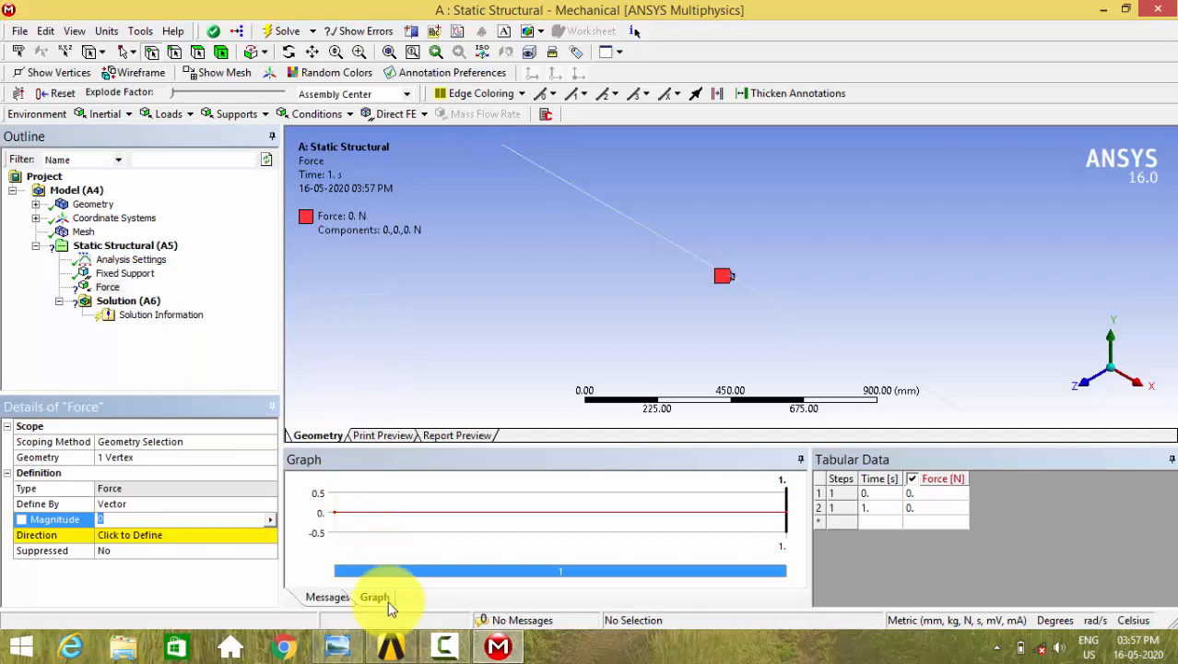
Step: Define the mid-beam force by components and set its Y component to -2000 N, following the 2 kN load in the diagram
{"action": "left_click", "coordinate": [337, 645]}
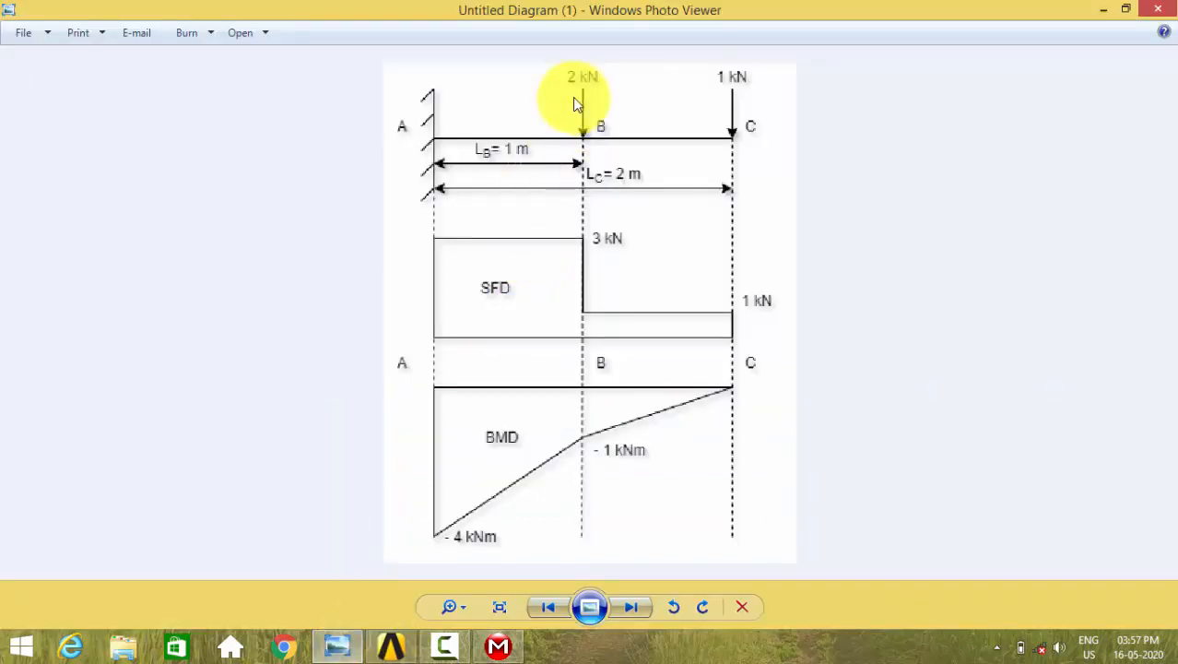
{"action": "left_click", "coordinate": [498, 645]}
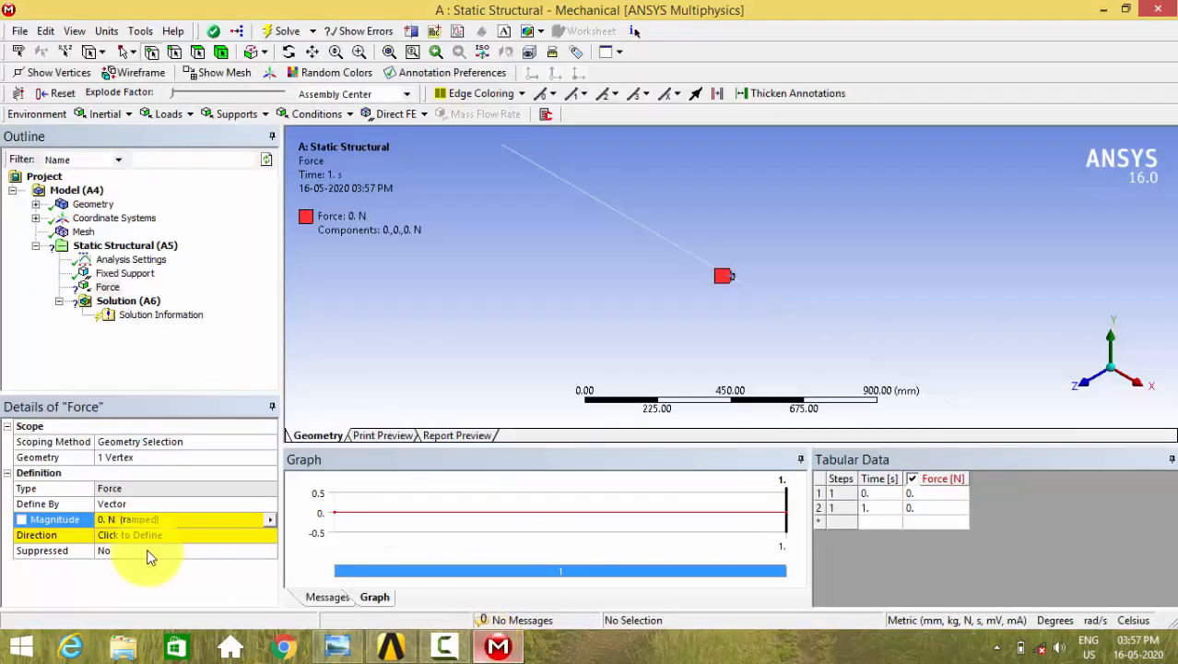
{"action": "left_click", "coordinate": [153, 504]}
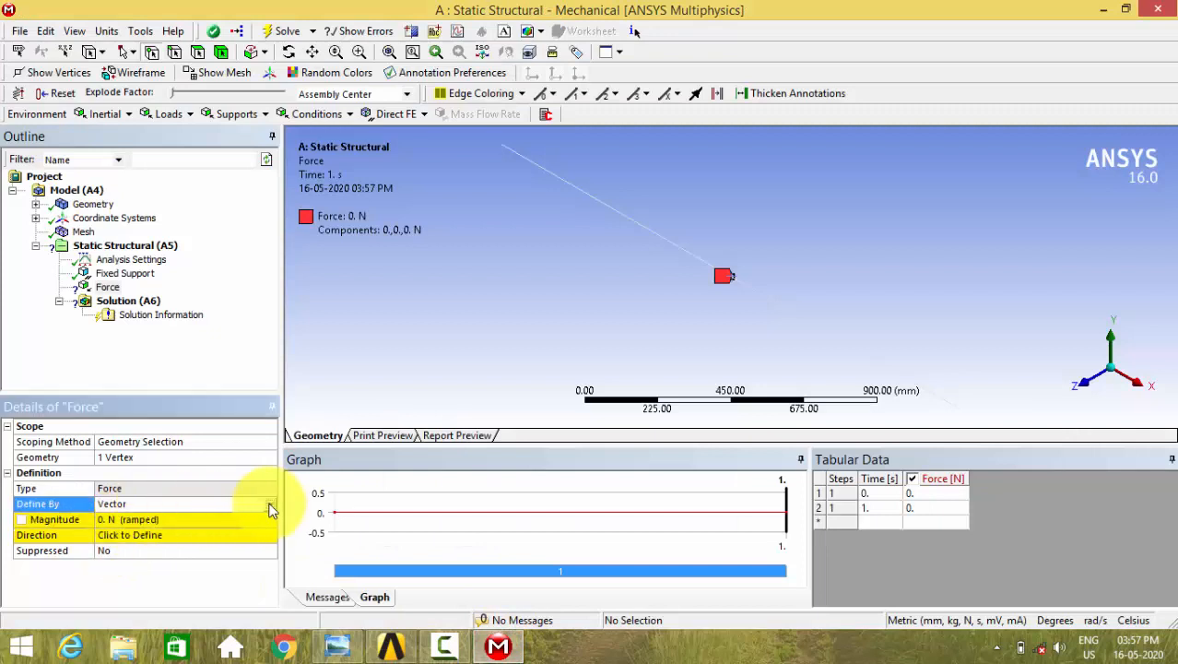
{"action": "left_click", "coordinate": [272, 510]}
{"action": "left_click", "coordinate": [195, 516]}
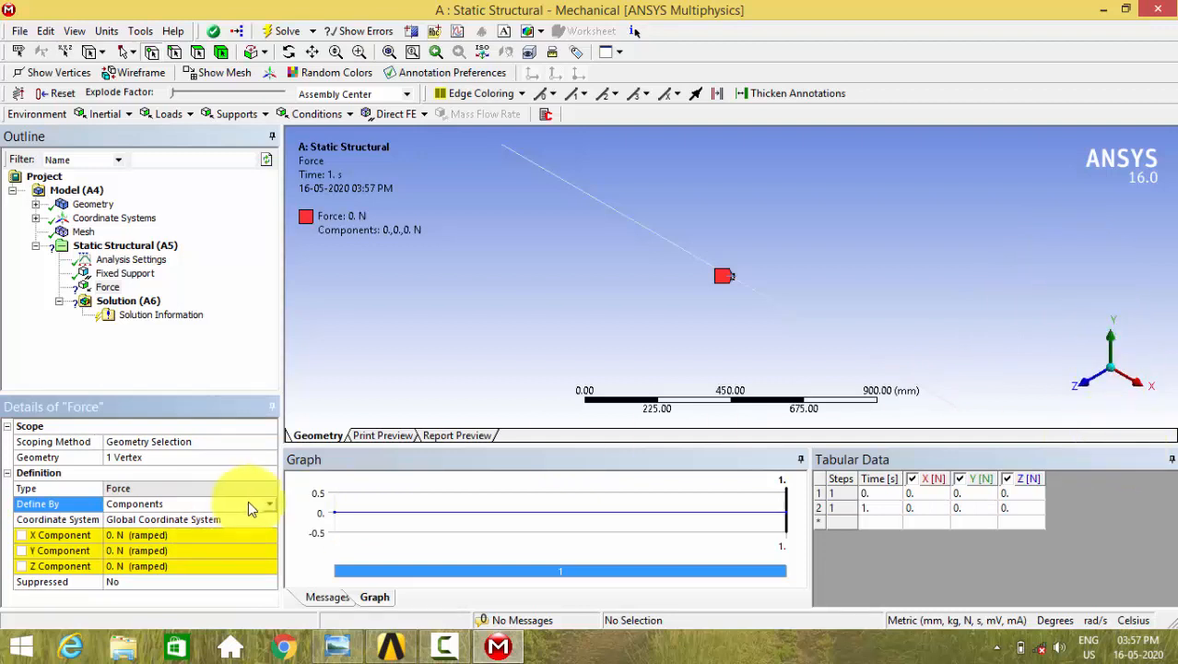
{"action": "left_click", "coordinate": [133, 551]}
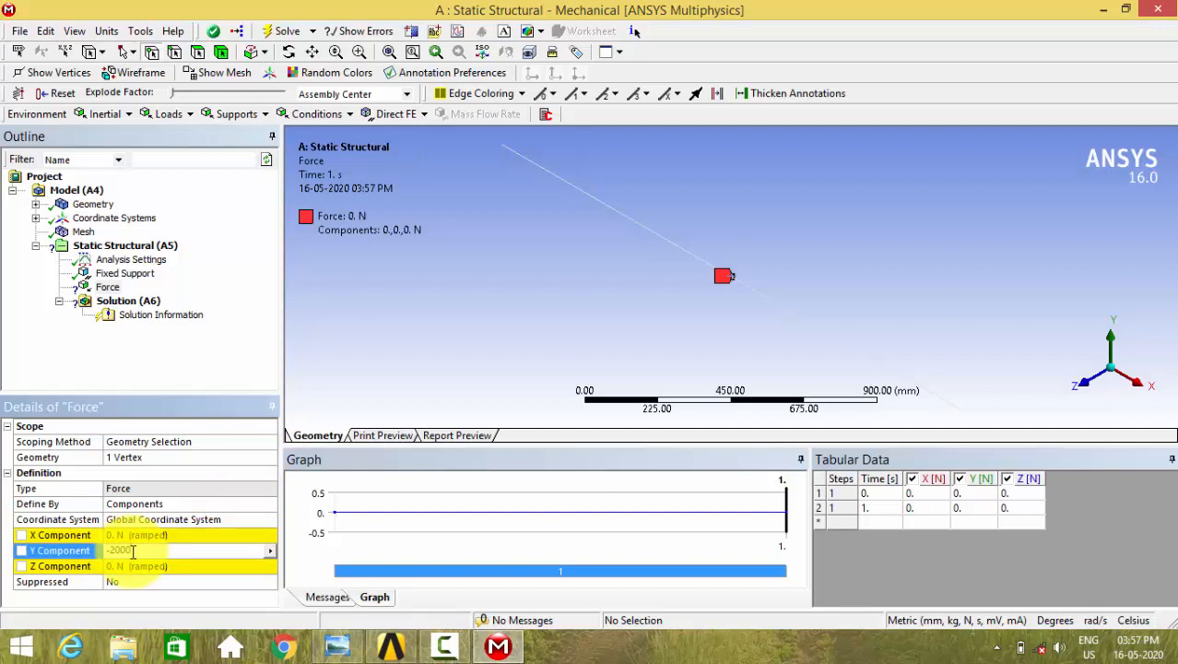
{"action": "key", "text": "Return"}
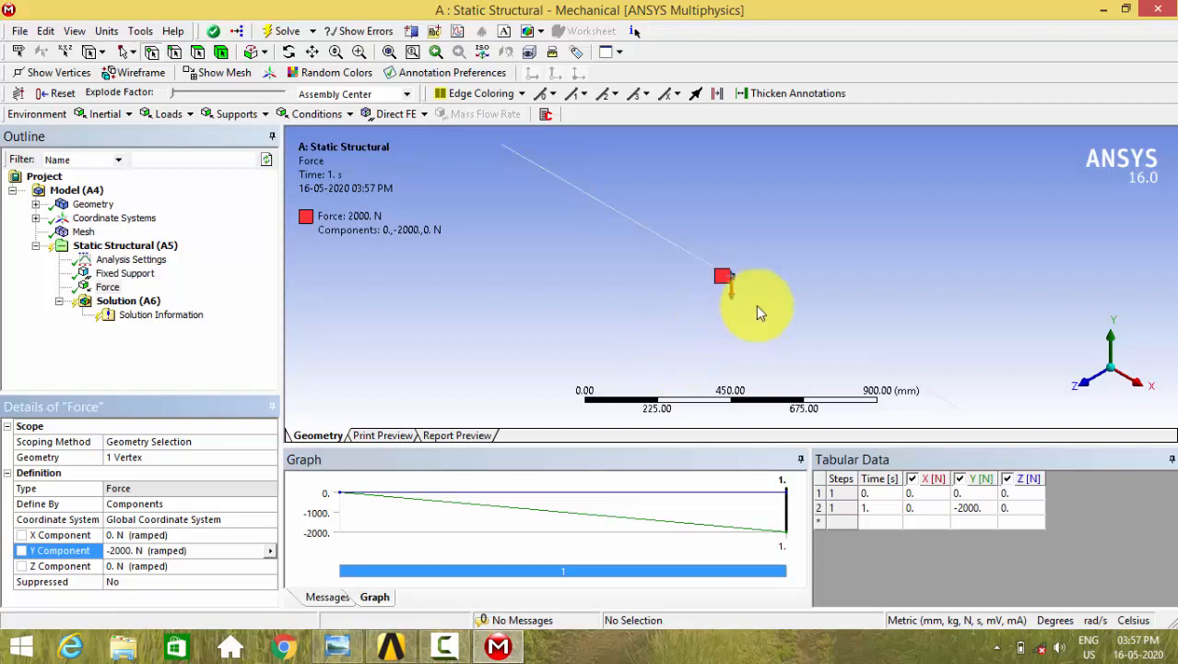
Step: Insert a second force on the vertex at the beam's free end, 2000 mm from the fixed support
{"action": "scroll", "coordinate": [865, 353], "scroll_direction": "down", "scroll_amount": 4}
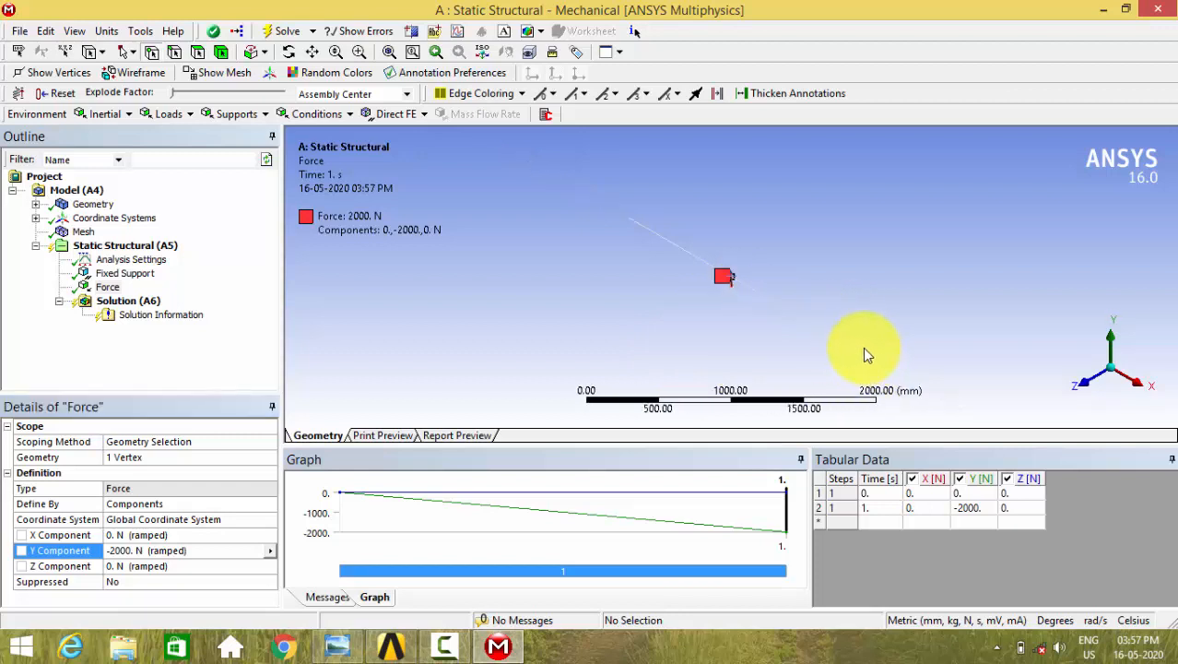
{"action": "left_click", "coordinate": [837, 342]}
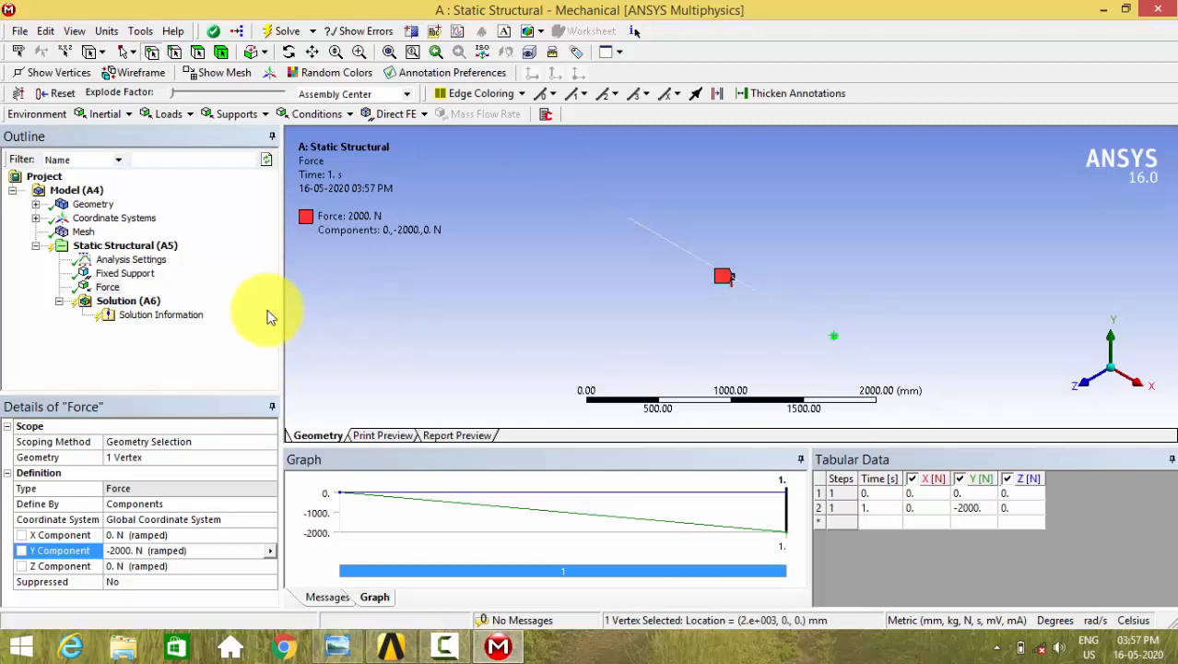
{"action": "right_click", "coordinate": [150, 249]}
{"action": "mouse_move", "coordinate": [180, 258]}
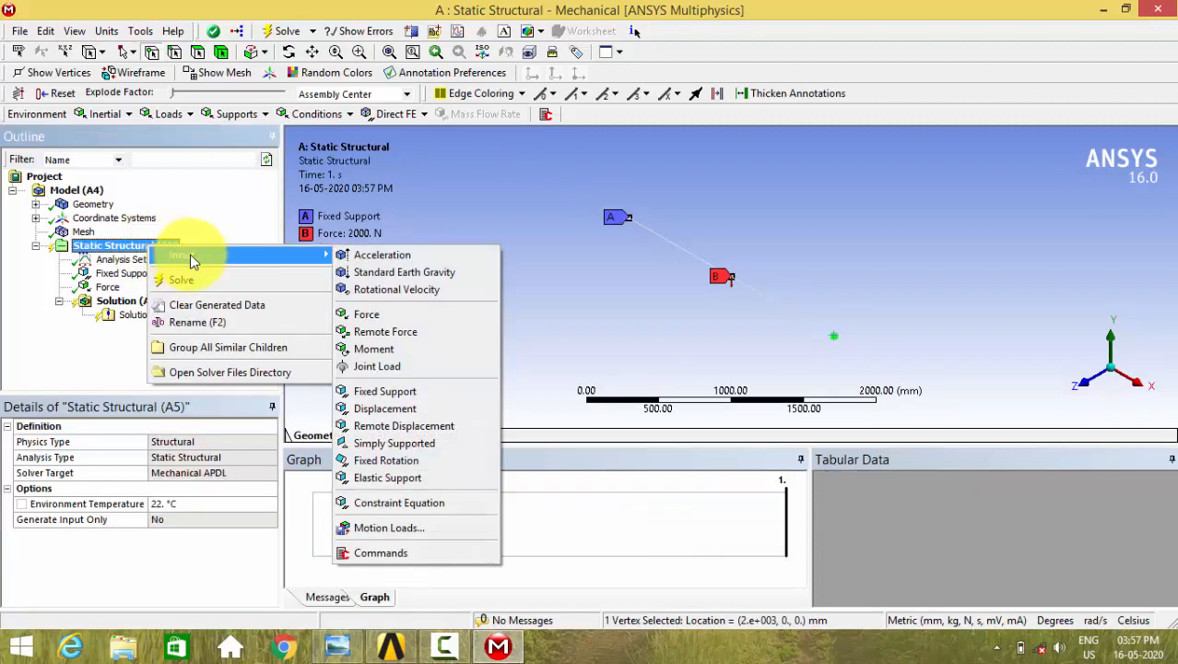
{"action": "left_click", "coordinate": [384, 314]}
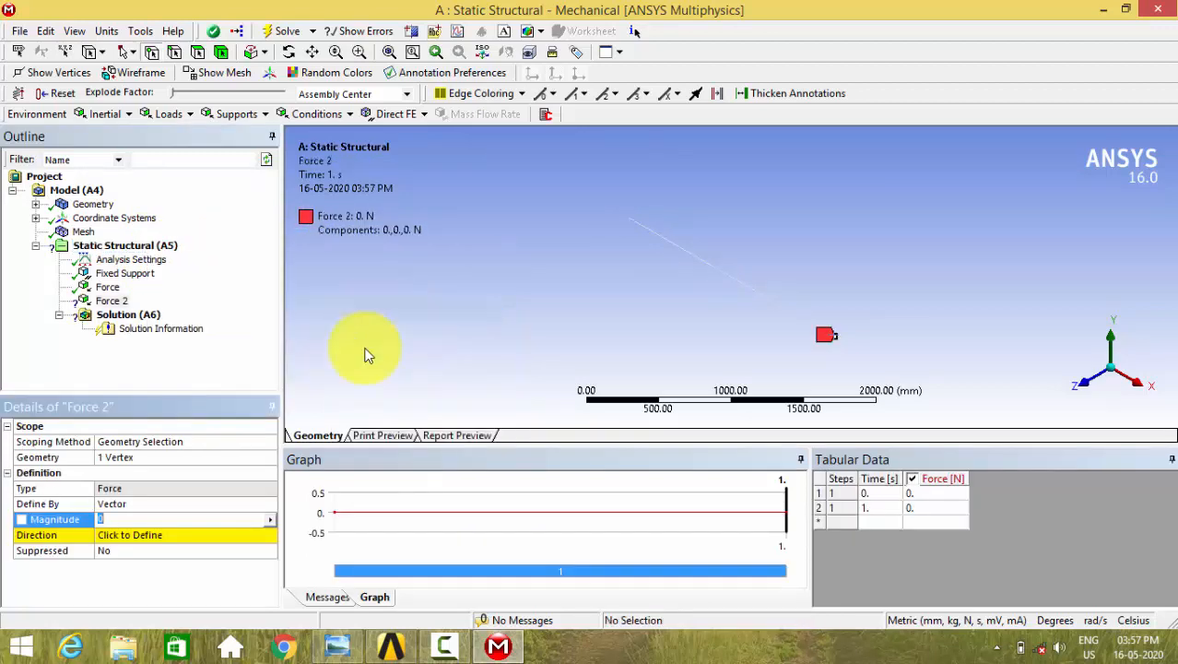
Step: Define the free-end force by components and set its Y component to -1000 N
{"action": "left_click", "coordinate": [159, 506]}
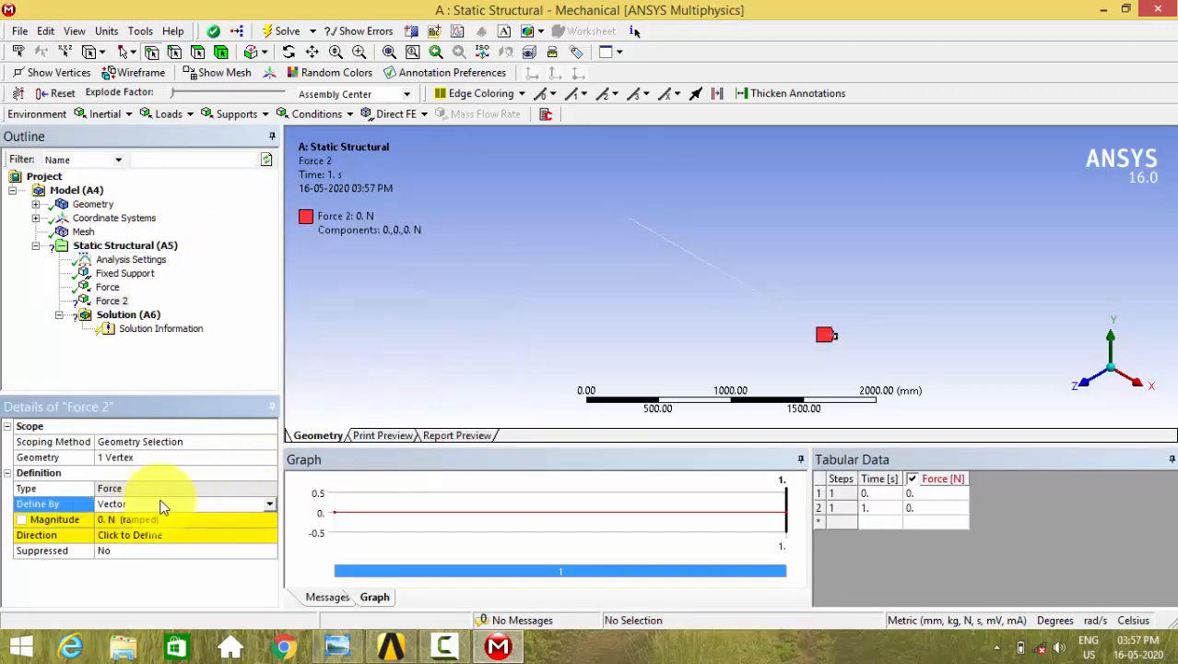
{"action": "left_click", "coordinate": [269, 505]}
{"action": "left_click", "coordinate": [222, 518]}
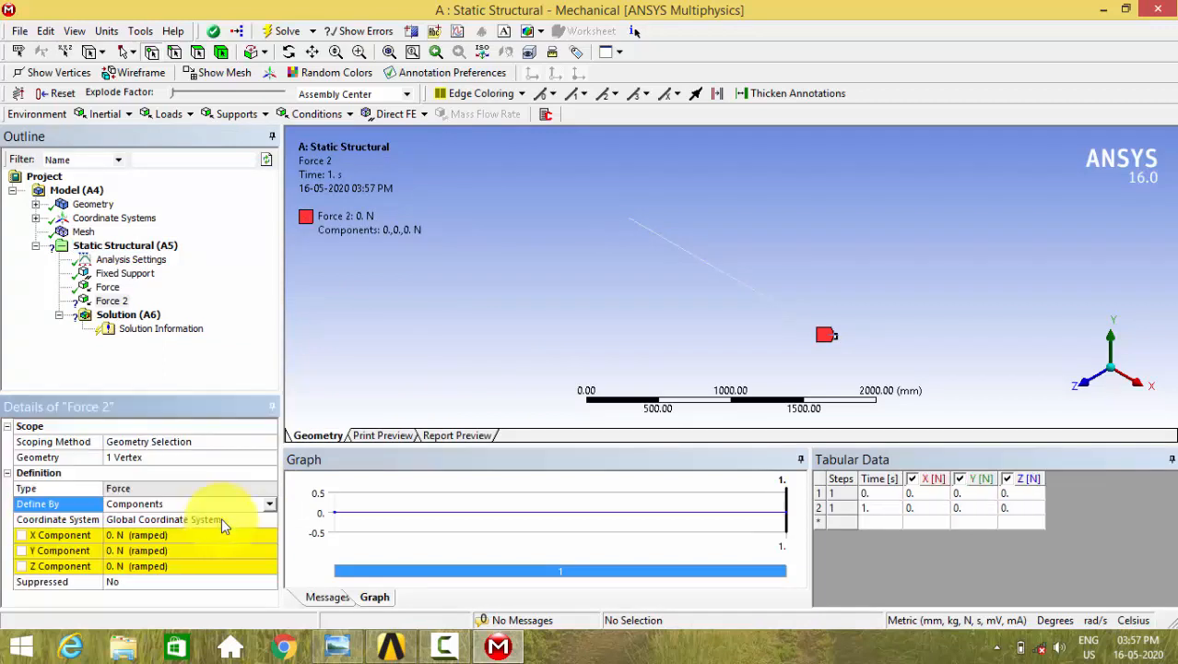
{"action": "left_click", "coordinate": [151, 550]}
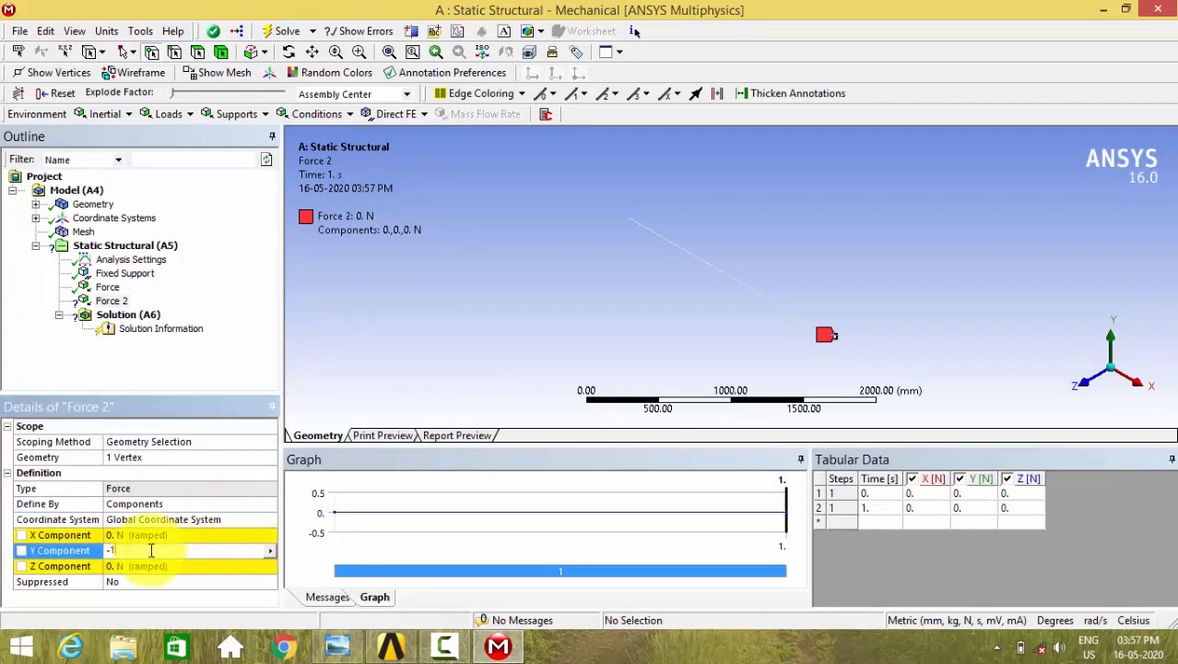
{"action": "type", "text": "-1000"}
{"action": "key", "text": "Return"}
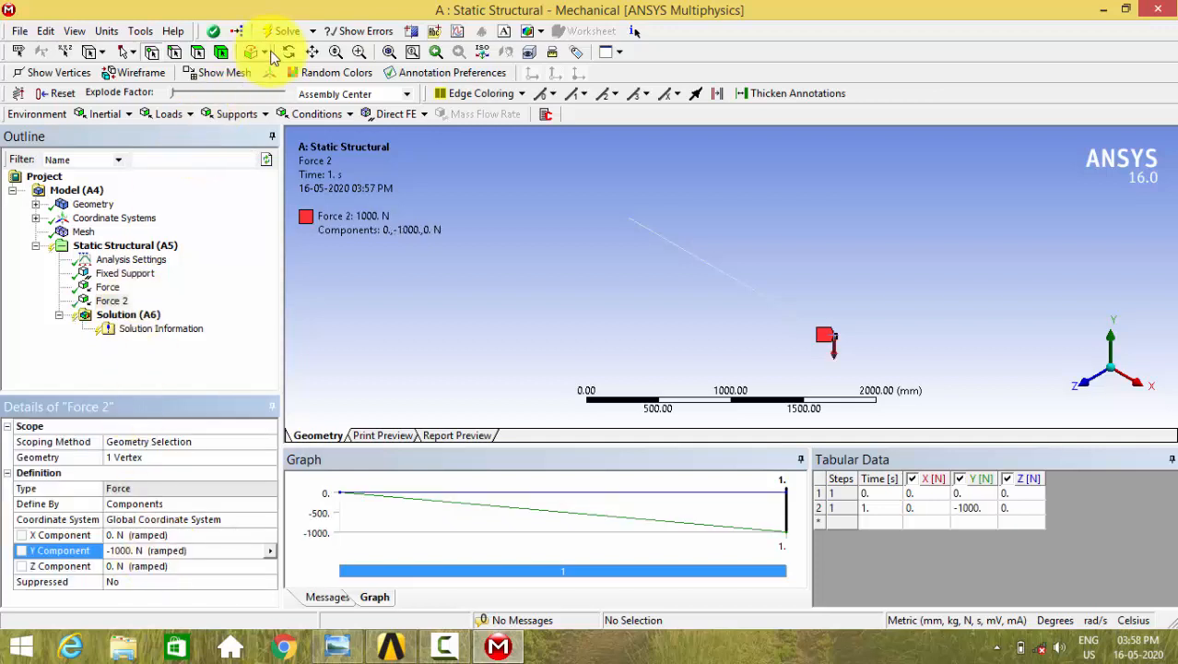
Step: Check the fixed support and both forces against the load diagram, and insert a Total Deformation result under Solution
{"action": "left_click", "coordinate": [337, 648]}
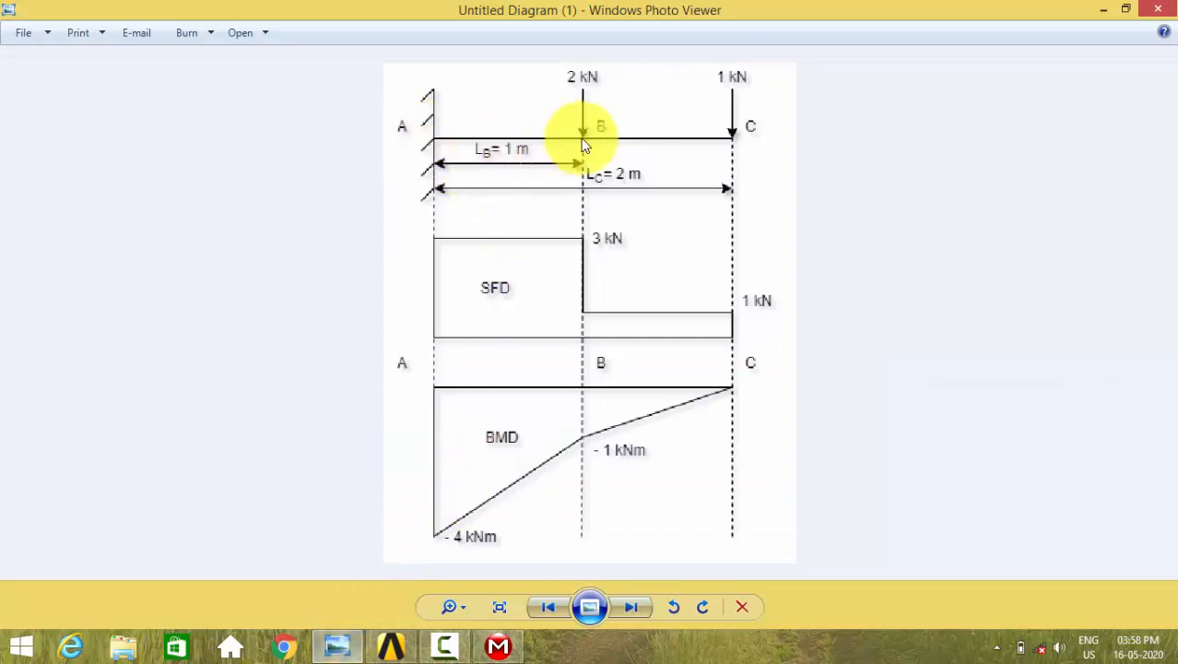
{"action": "key", "text": "alt+Tab"}
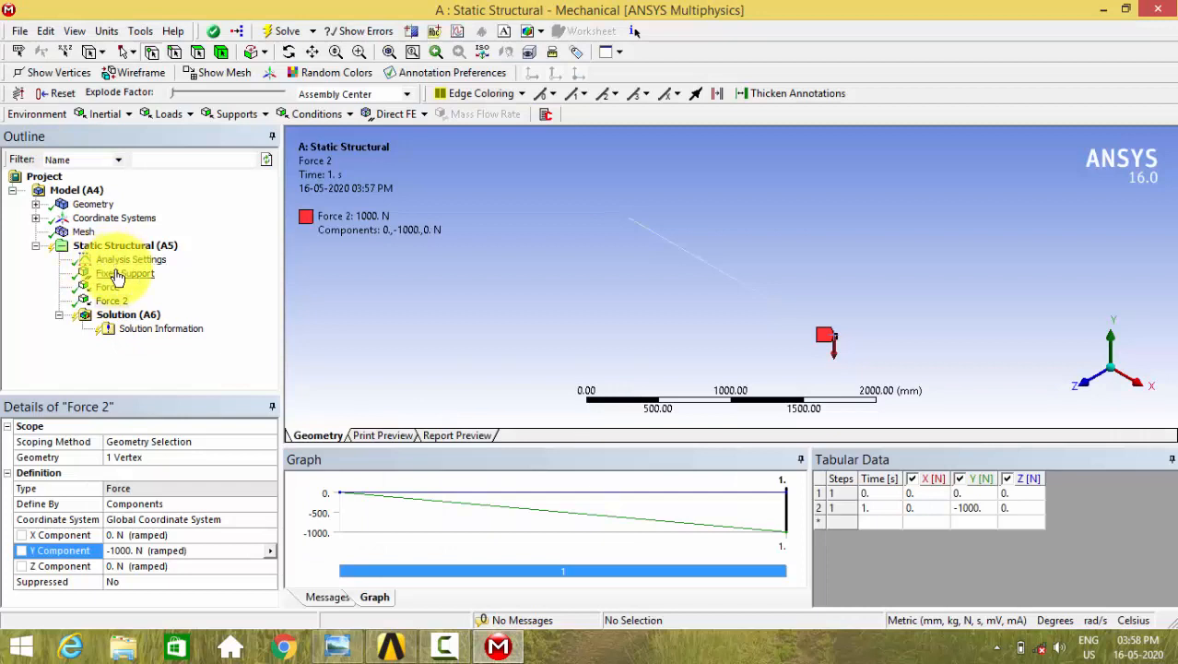
{"action": "left_click", "coordinate": [124, 274]}
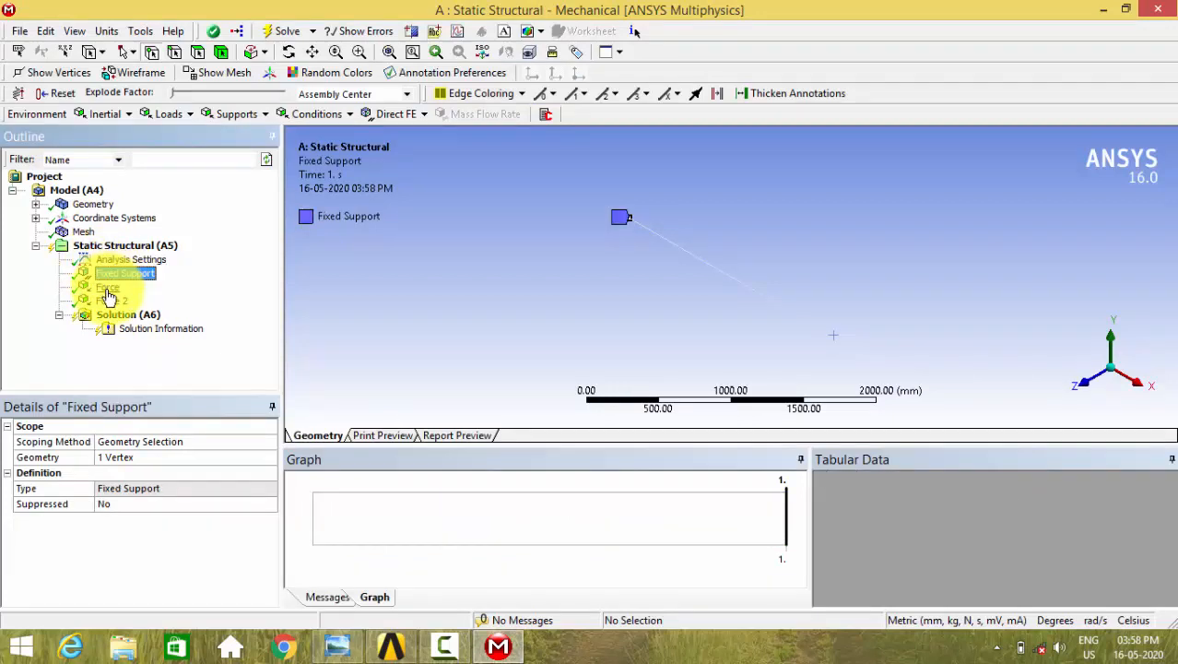
{"action": "left_click", "coordinate": [107, 288]}
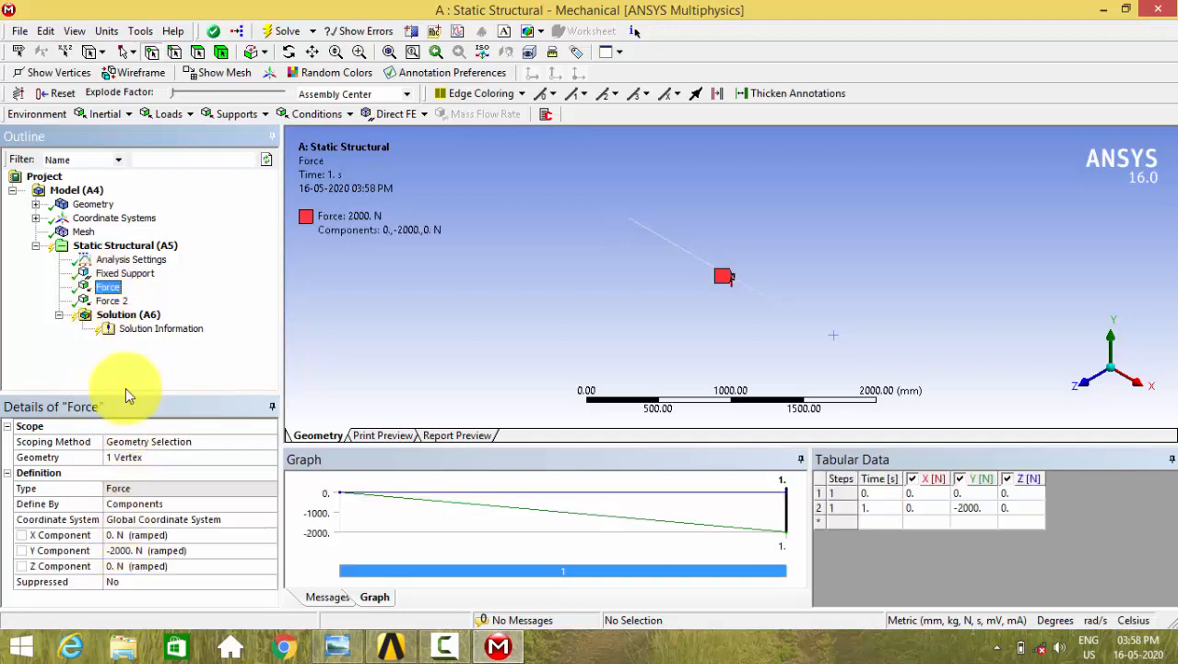
{"action": "left_click", "coordinate": [111, 301]}
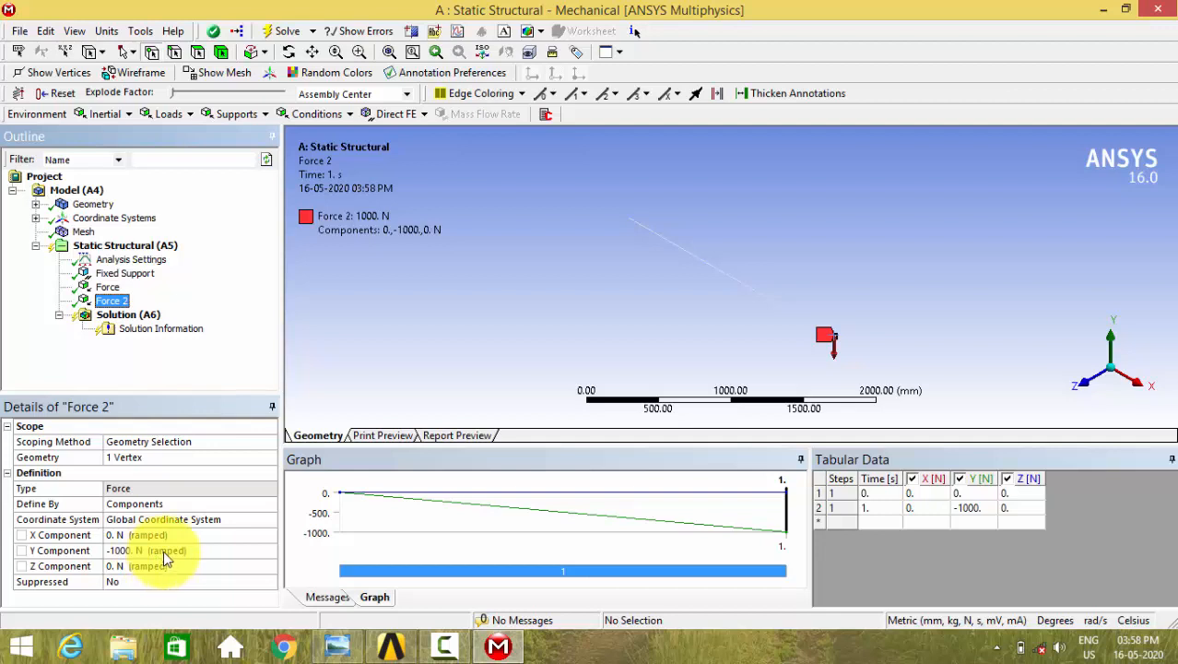
{"action": "right_click", "coordinate": [145, 318]}
{"action": "mouse_move", "coordinate": [196, 335]}
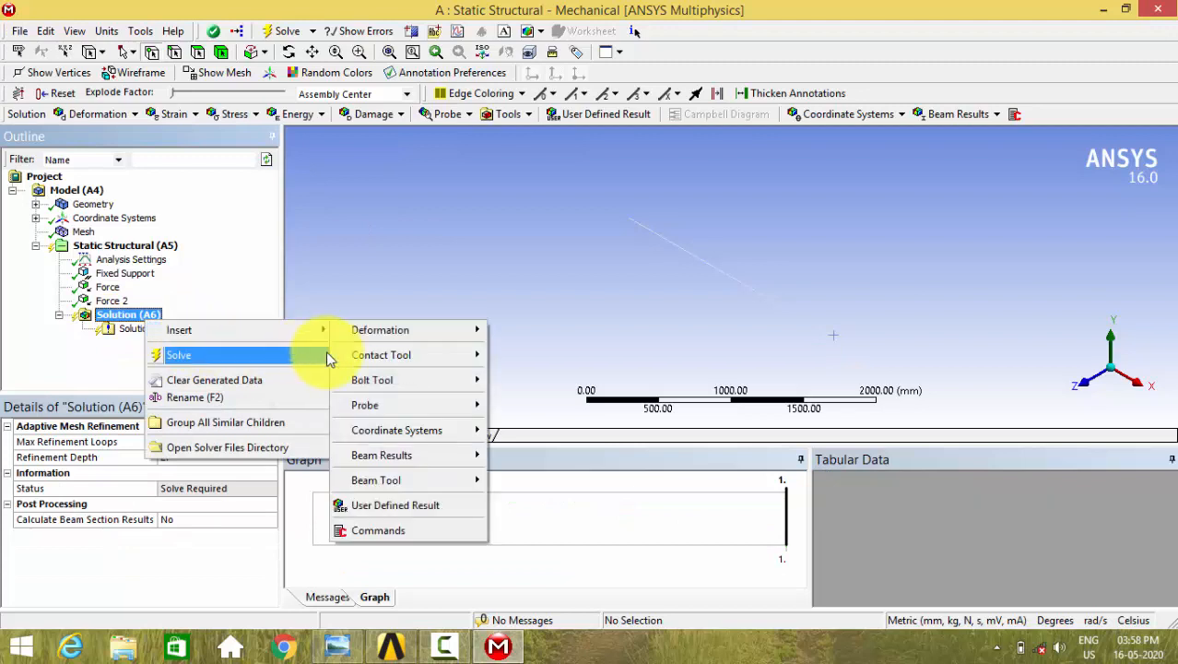
{"action": "mouse_move", "coordinate": [355, 335]}
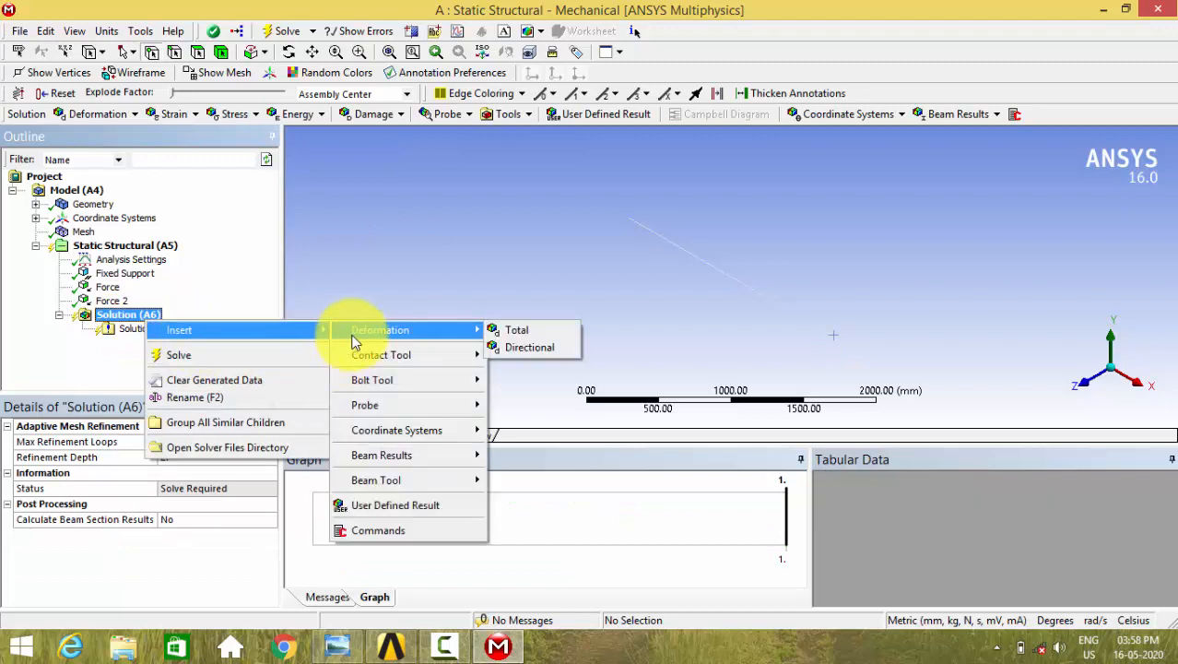
{"action": "left_click", "coordinate": [532, 330]}
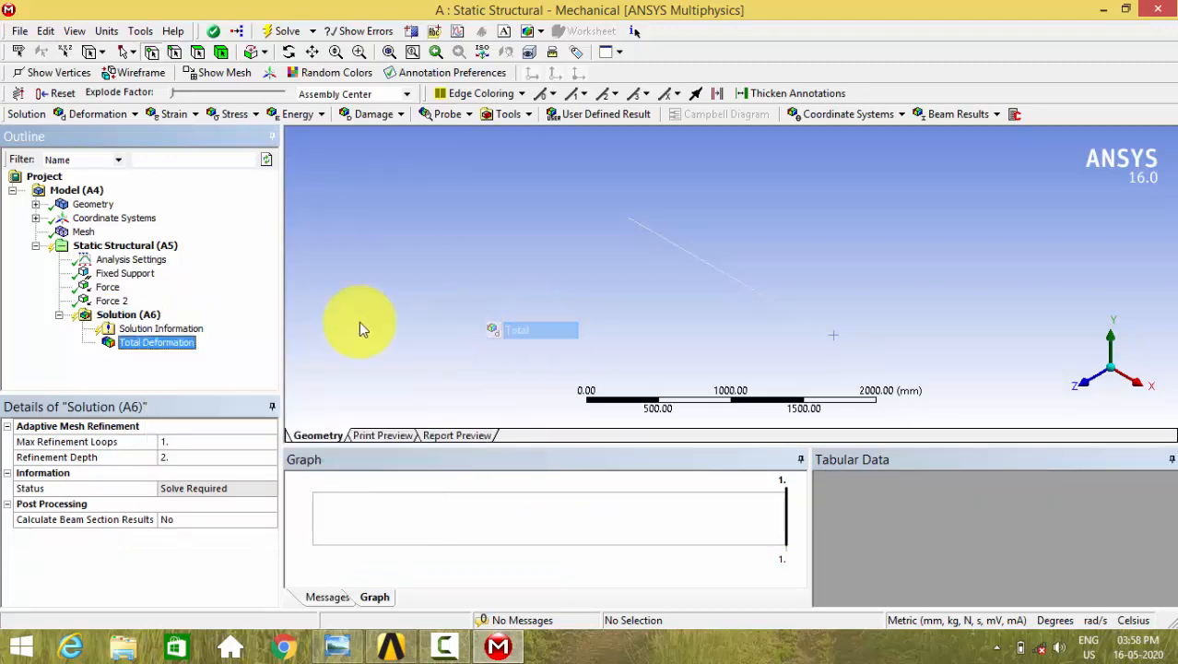
Step: Insert a Bending Moment beam result under Solution and solve the static structural analysis
{"action": "right_click", "coordinate": [172, 343]}
{"action": "mouse_move", "coordinate": [350, 346]}
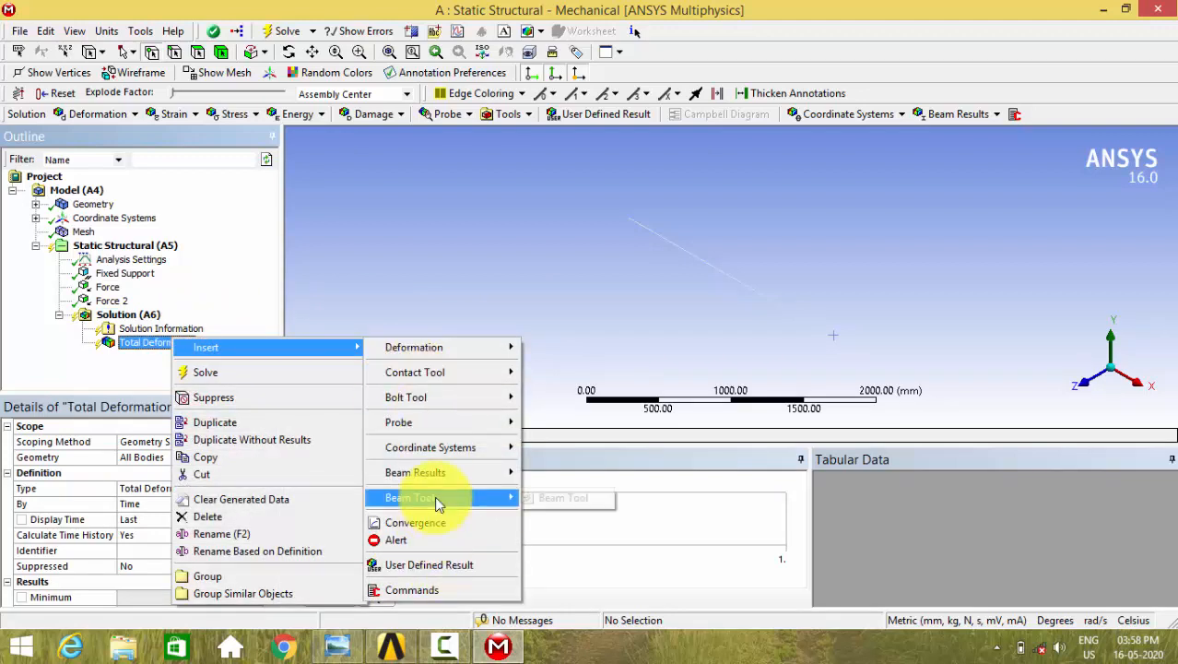
{"action": "mouse_move", "coordinate": [481, 479]}
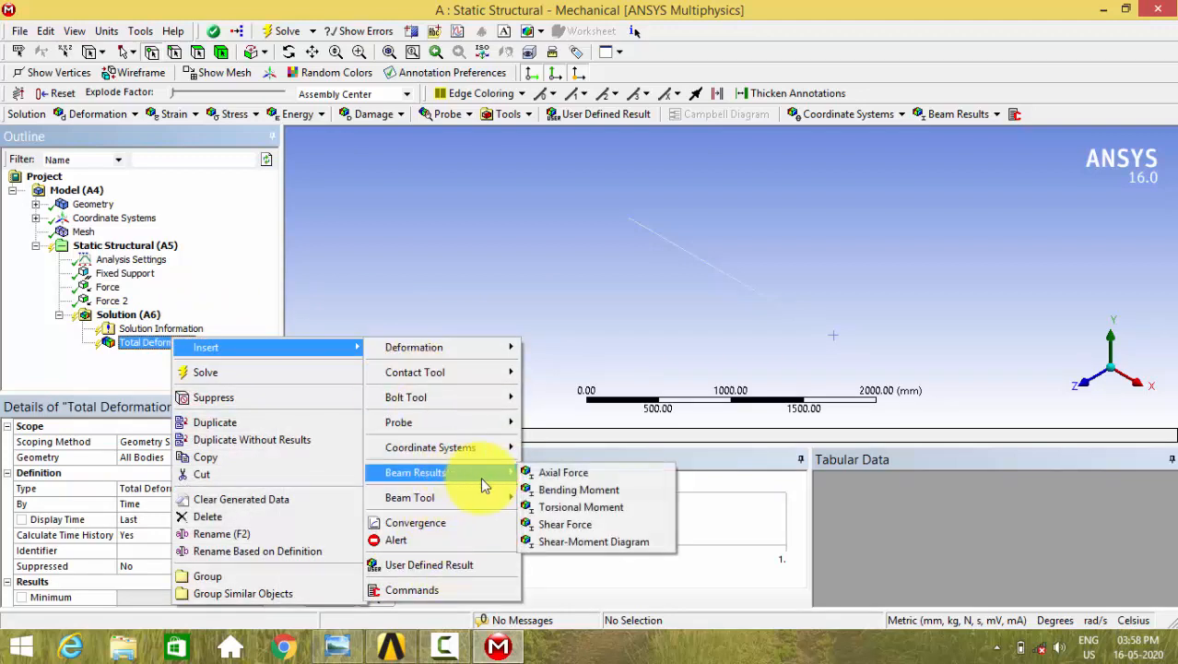
{"action": "left_click", "coordinate": [563, 491]}
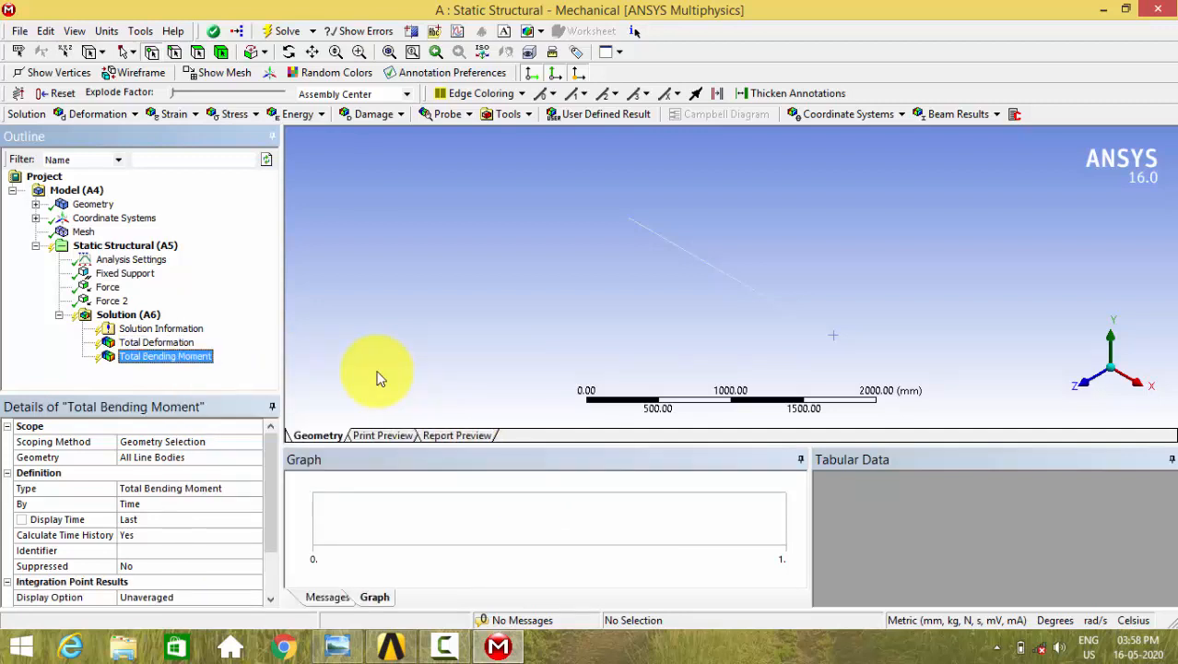
{"action": "left_click", "coordinate": [286, 31]}
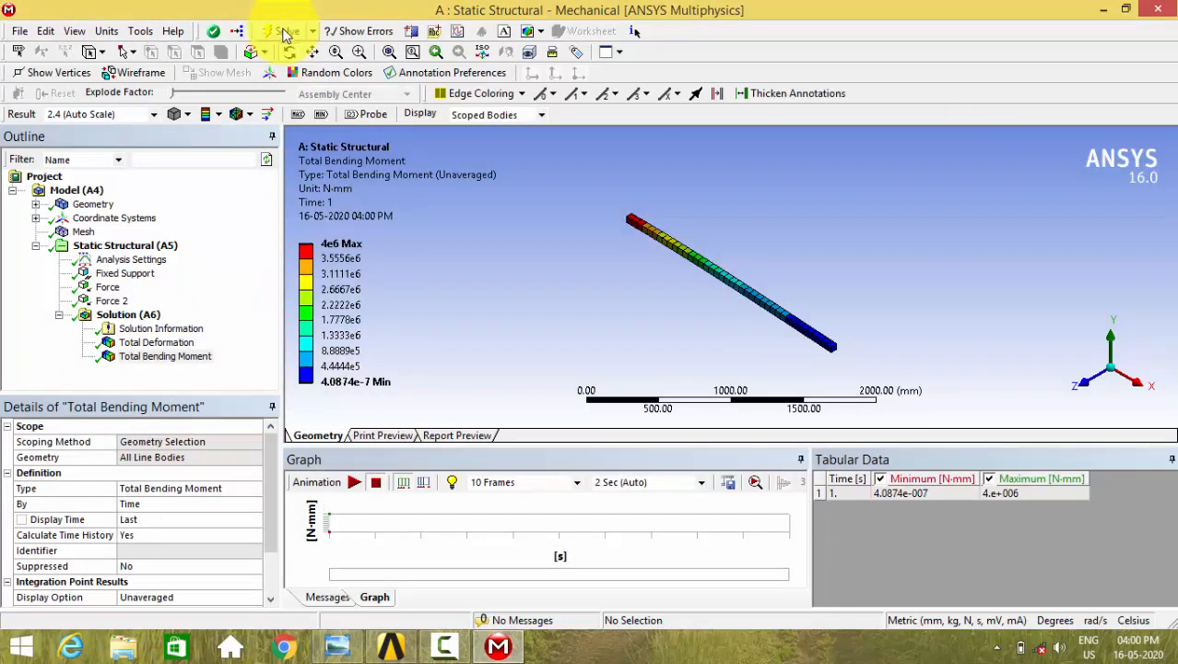
Step: View and animate the Total Deformation and Total Bending Moment results on the beam
{"action": "left_click", "coordinate": [175, 345]}
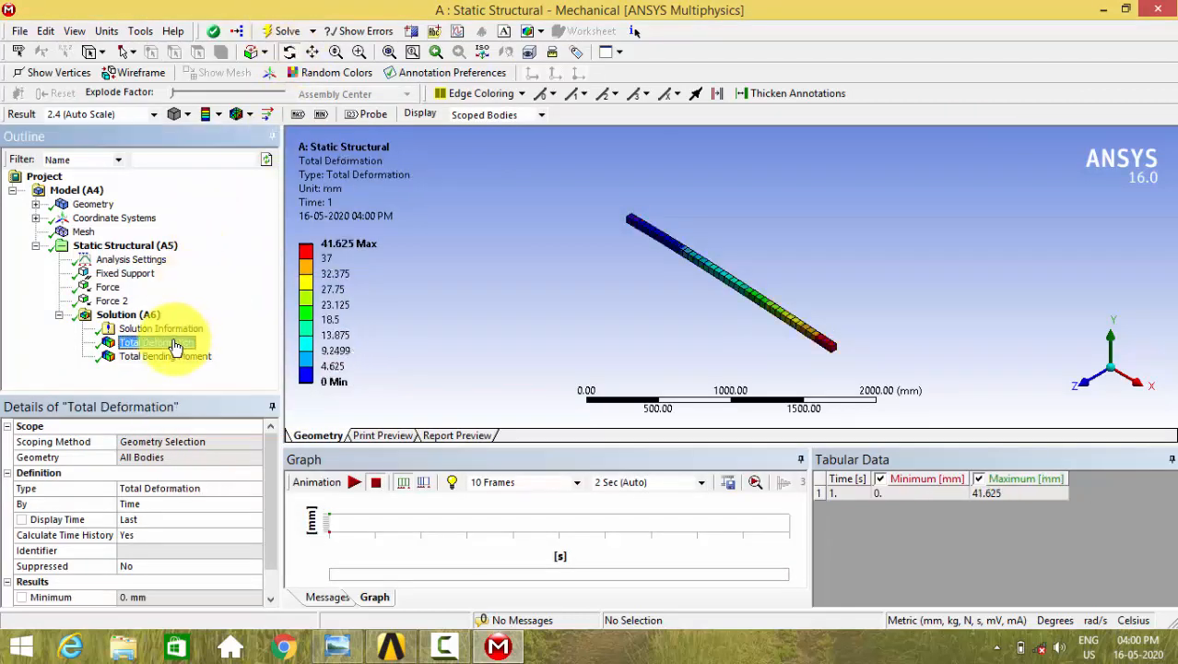
{"action": "left_click", "coordinate": [356, 484]}
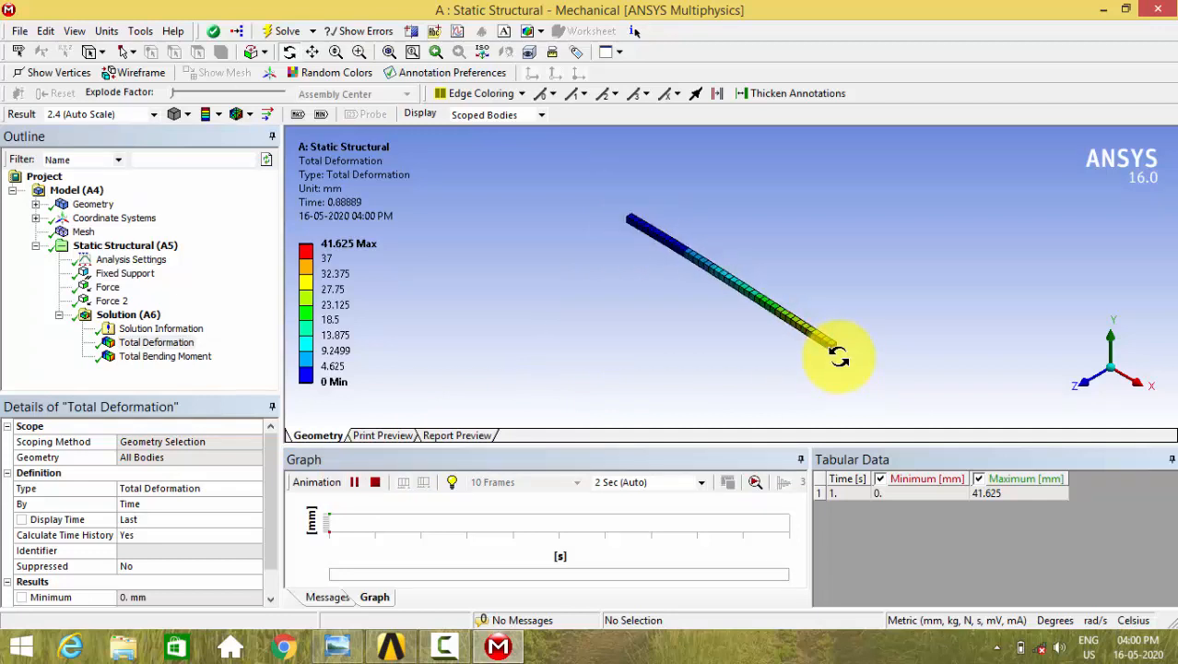
{"action": "left_click", "coordinate": [166, 357]}
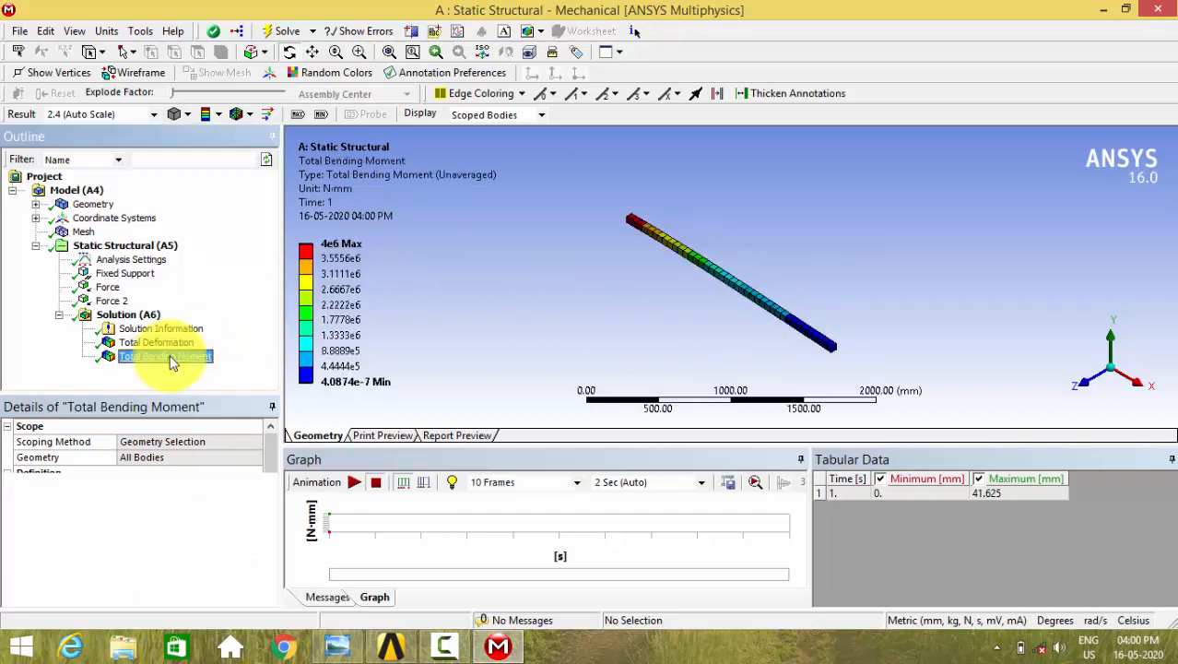
{"action": "left_click", "coordinate": [355, 484]}
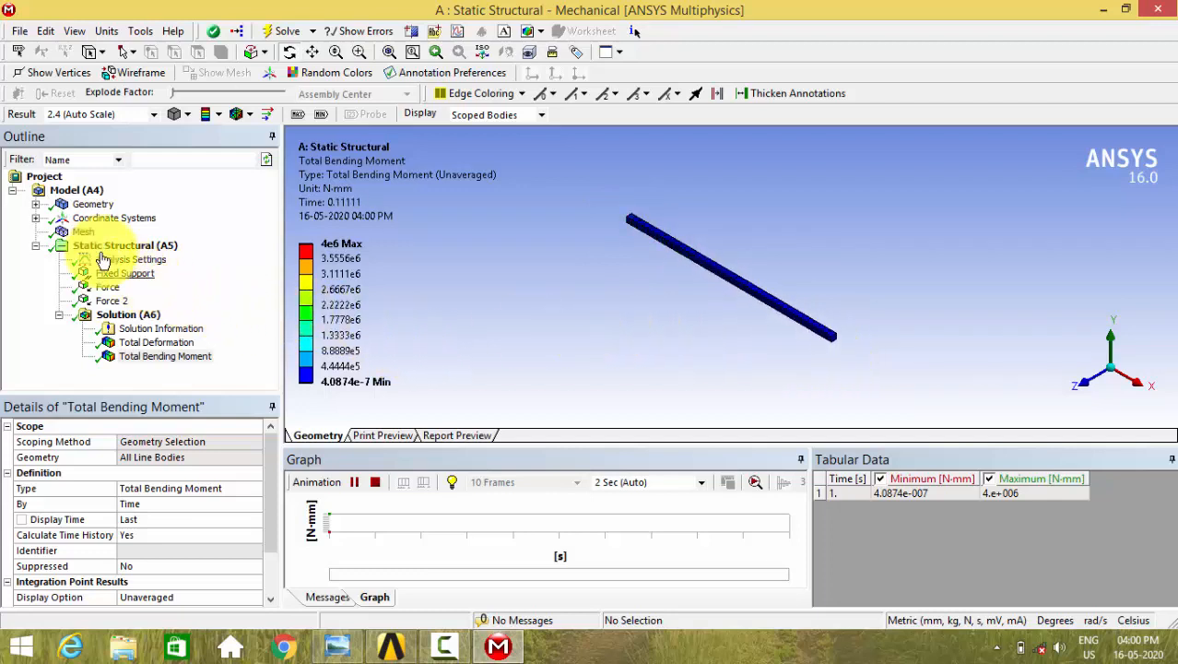
Step: Add construction geometry with a path to the model and set the path type to Edge
{"action": "left_click", "coordinate": [81, 192]}
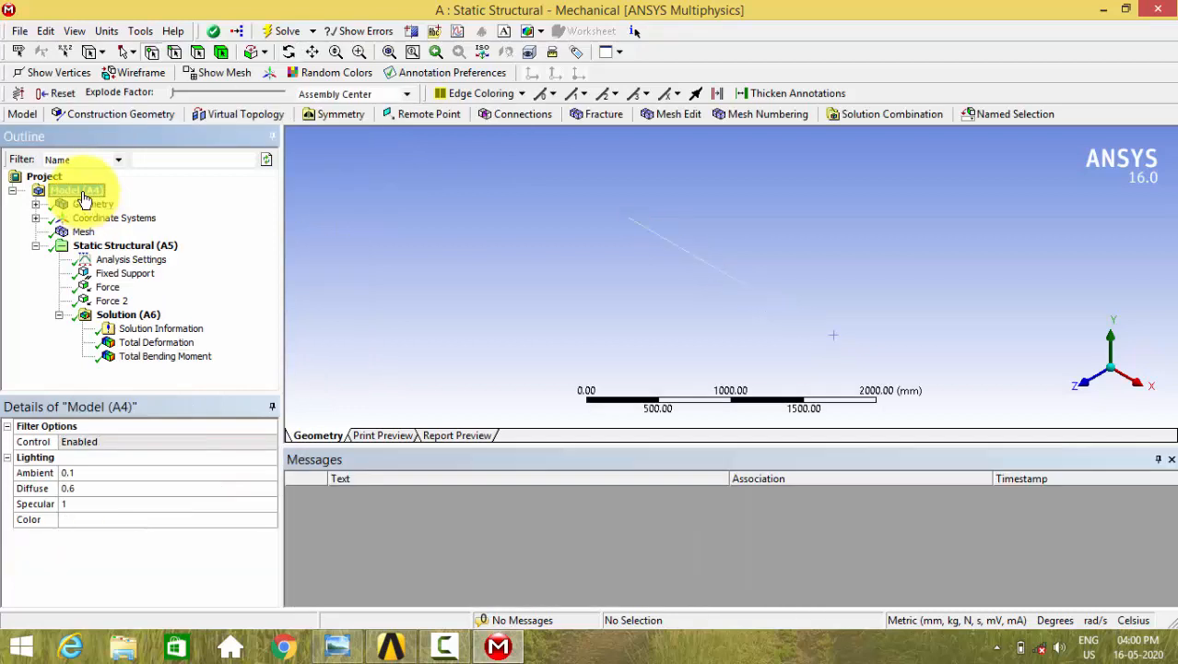
{"action": "left_click", "coordinate": [107, 113]}
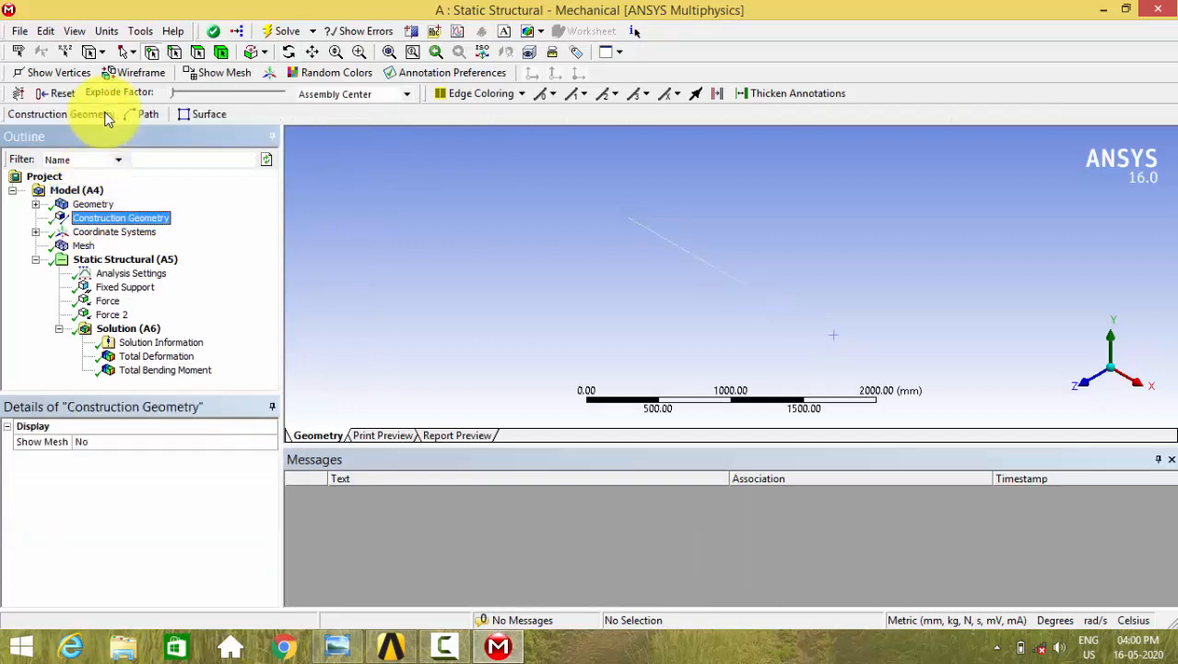
{"action": "left_click", "coordinate": [146, 113]}
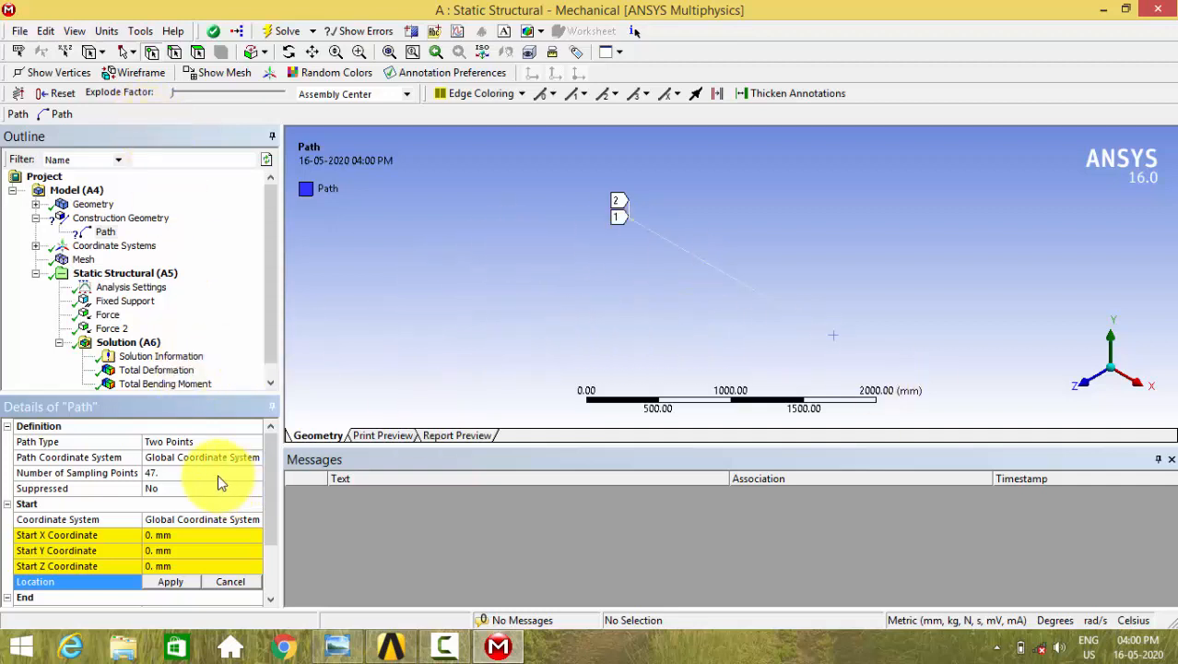
{"action": "left_click", "coordinate": [222, 440]}
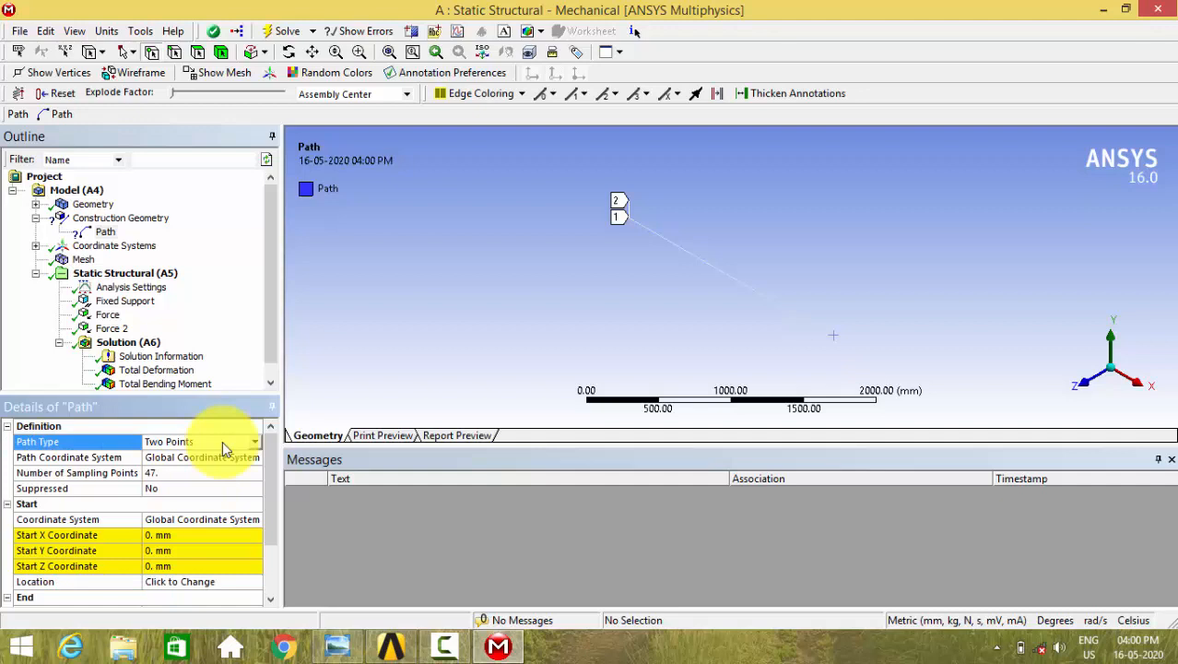
{"action": "left_click", "coordinate": [257, 445]}
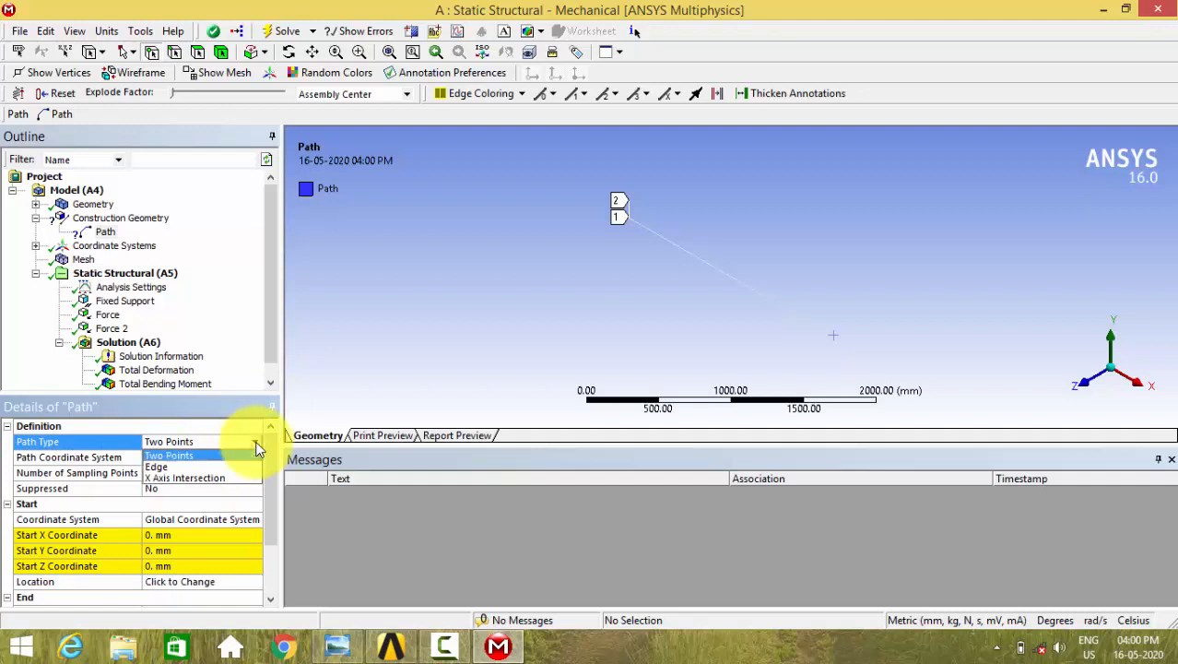
{"action": "left_click", "coordinate": [214, 464]}
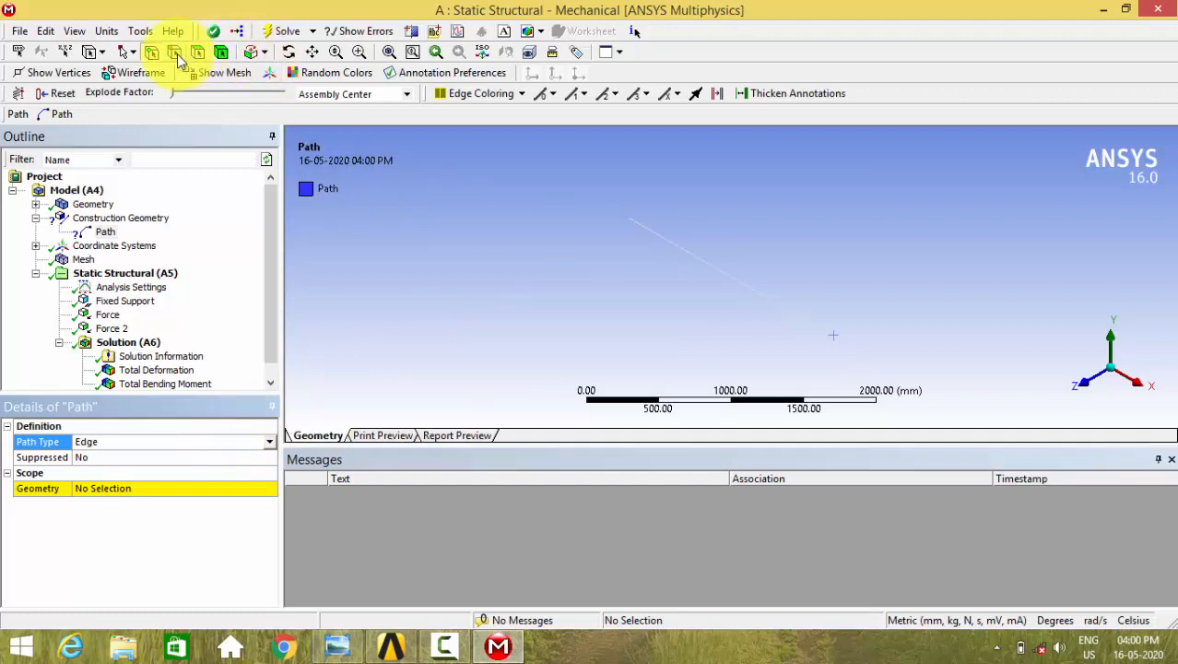
Step: Scope the path to both edges of the beam so it runs from the fixed support to the free end
{"action": "left_click", "coordinate": [696, 263]}
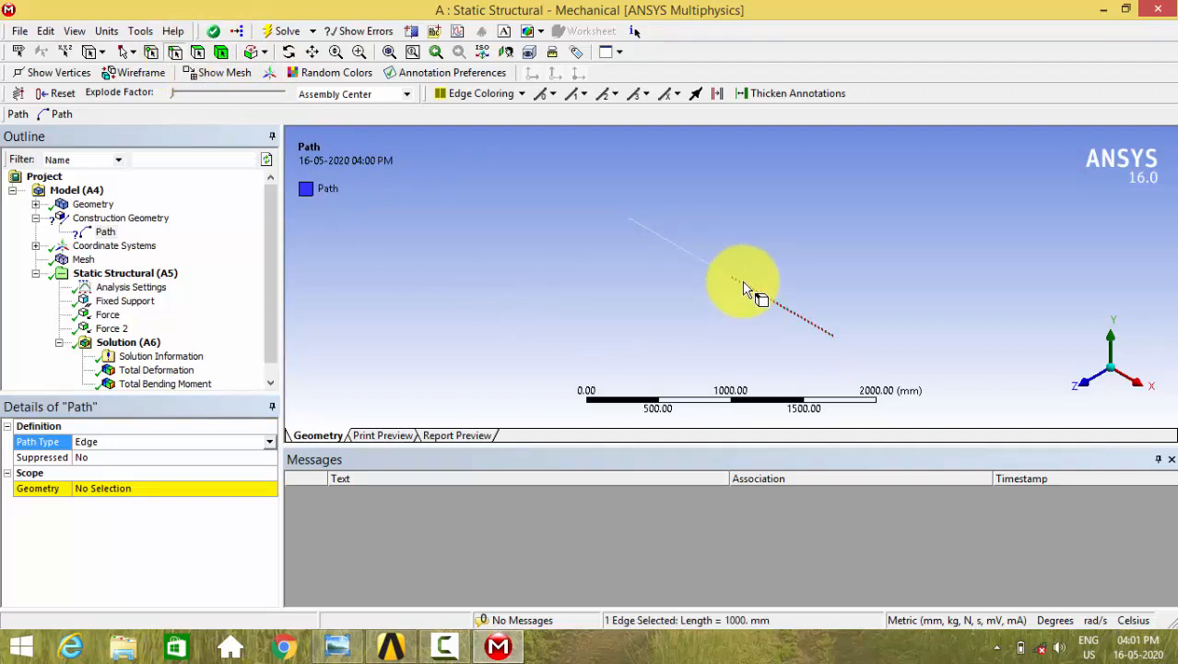
{"action": "left_click", "coordinate": [744, 288], "text": "ctrl"}
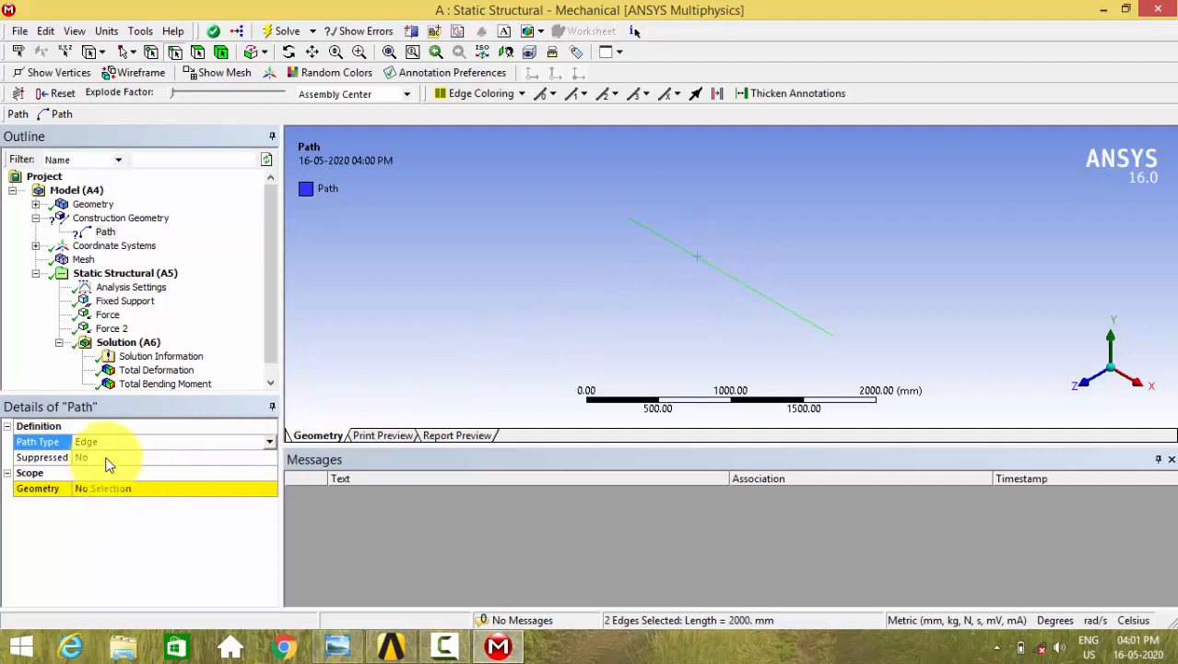
{"action": "left_click", "coordinate": [109, 489]}
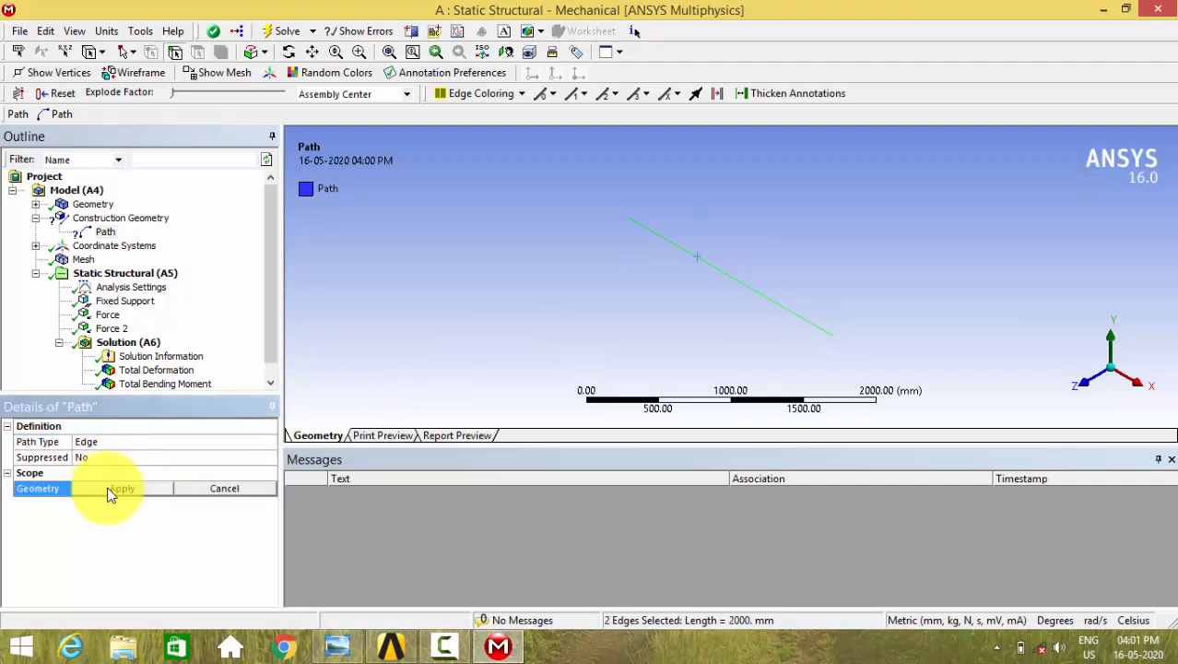
{"action": "left_click", "coordinate": [120, 488]}
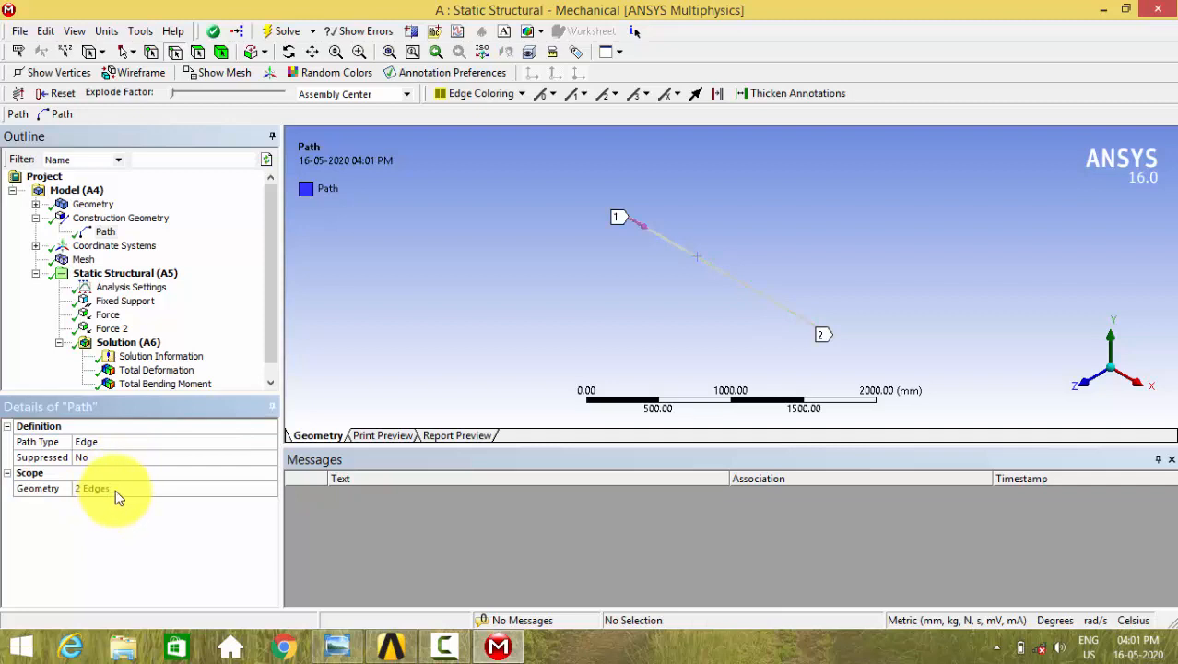
{"action": "left_click", "coordinate": [103, 232]}
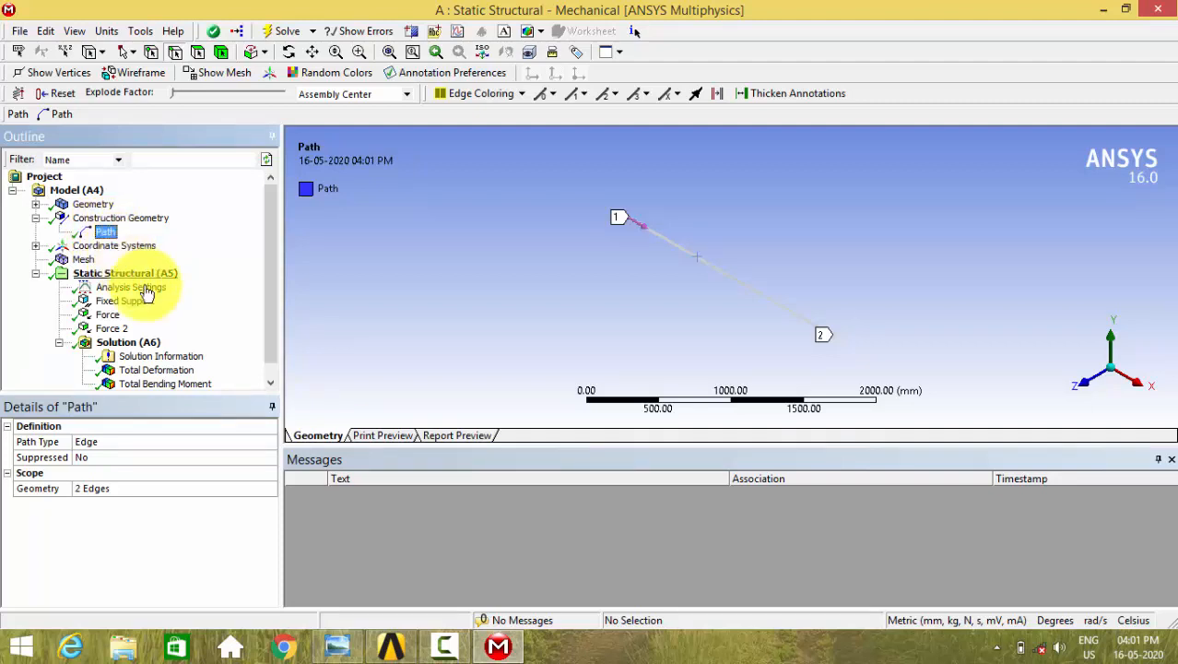
Step: Insert a Shear-Moment Diagram beam result under Solution
{"action": "left_click", "coordinate": [137, 341]}
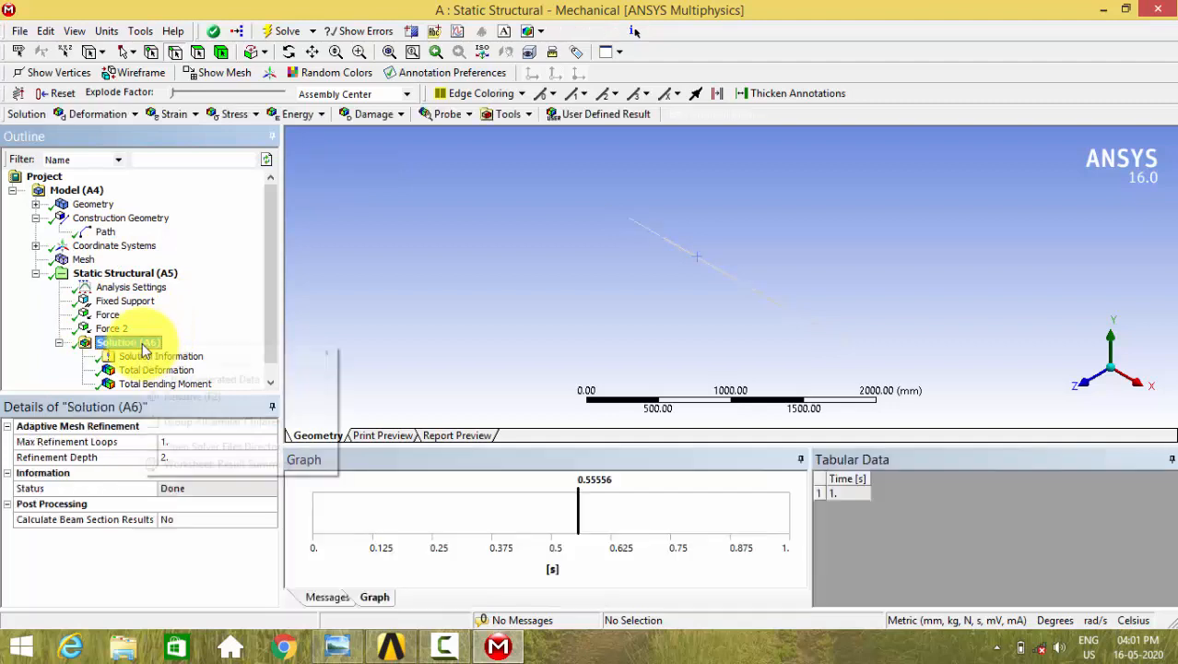
{"action": "right_click", "coordinate": [140, 343]}
{"action": "mouse_move", "coordinate": [206, 358]}
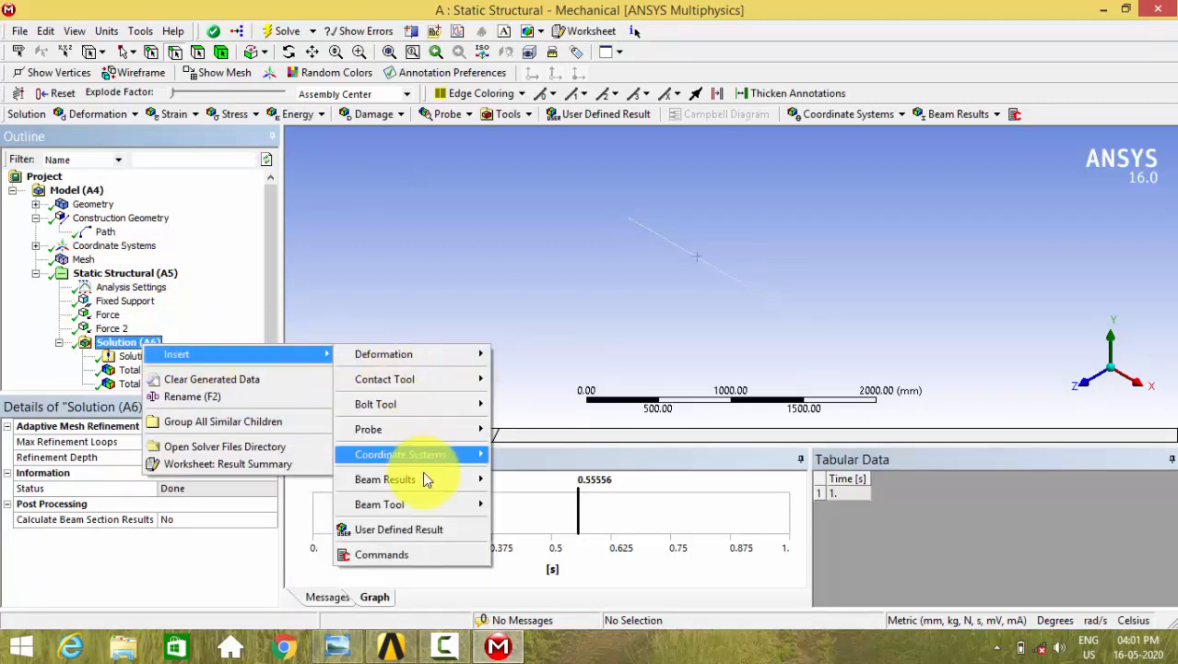
{"action": "mouse_move", "coordinate": [426, 482]}
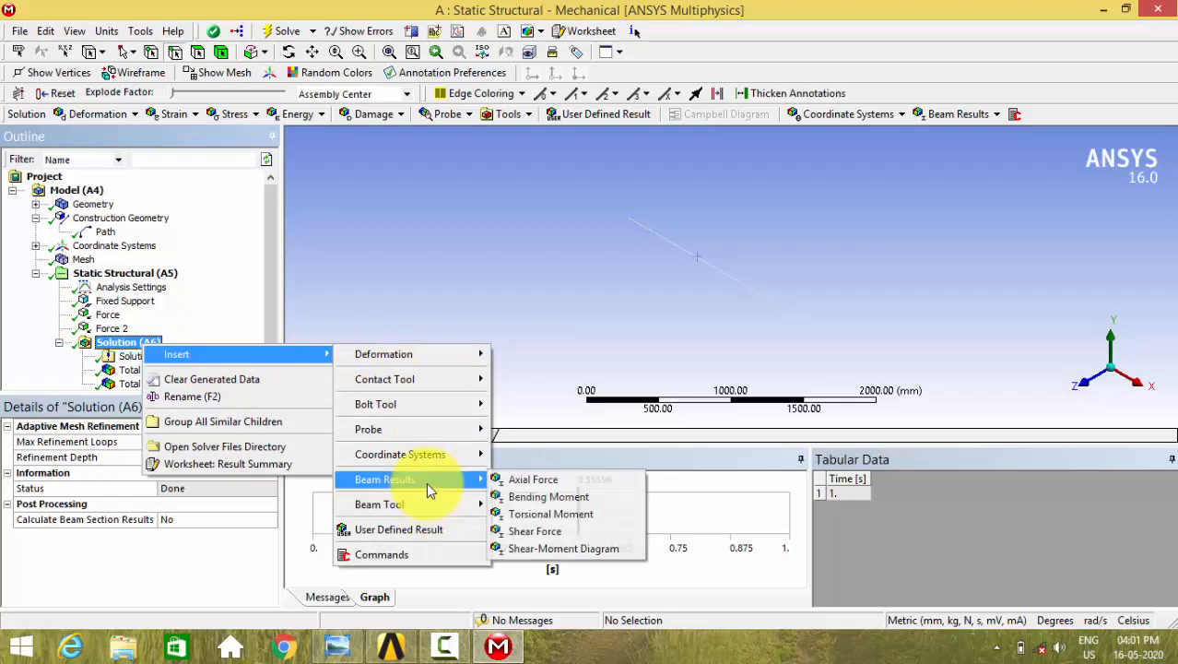
{"action": "left_click", "coordinate": [552, 551]}
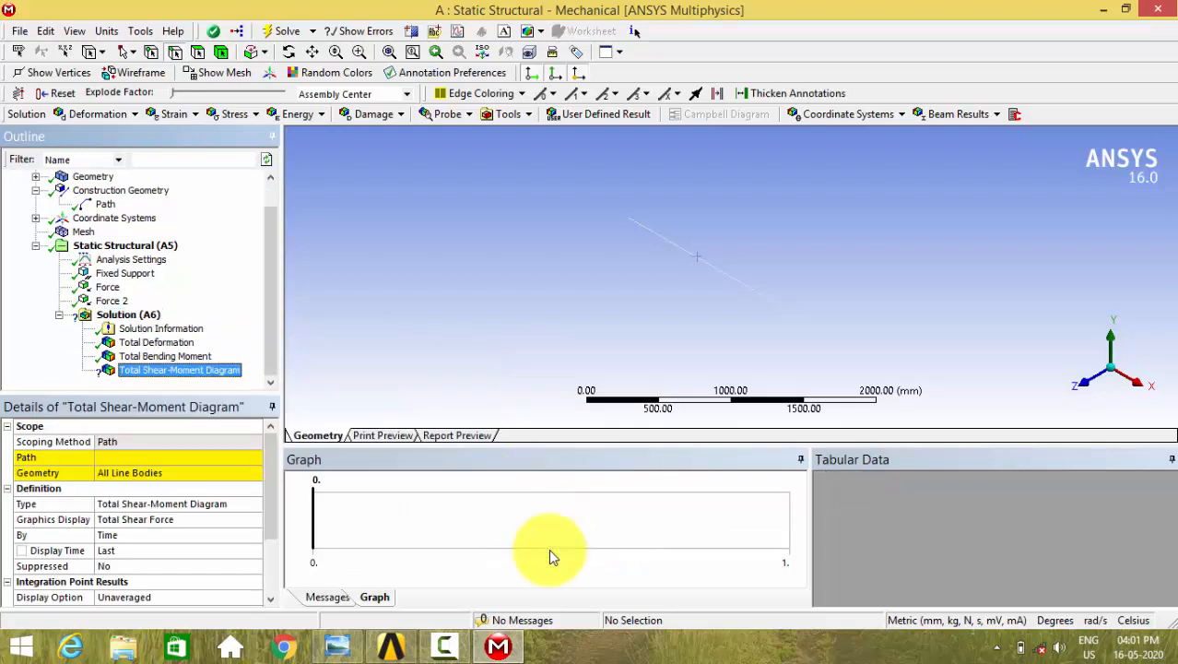
Step: Assign the beam-edge path to the Total Shear-Moment Diagram and solve for it
{"action": "left_click", "coordinate": [156, 458]}
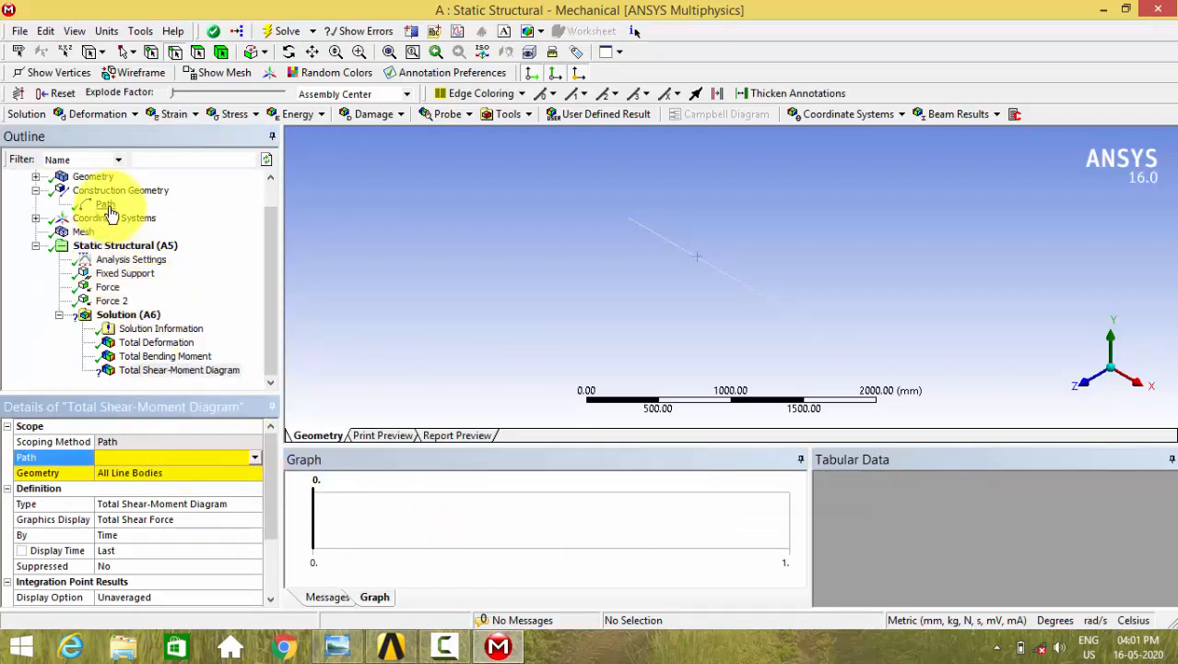
{"action": "left_click", "coordinate": [258, 459]}
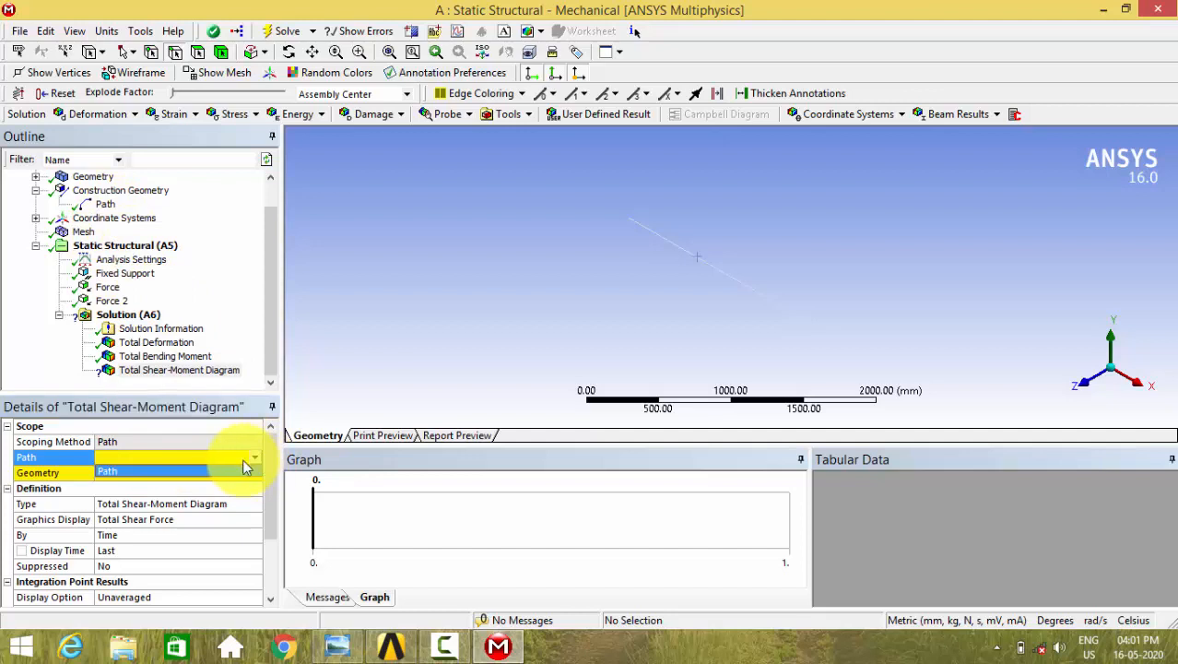
{"action": "left_click", "coordinate": [192, 473]}
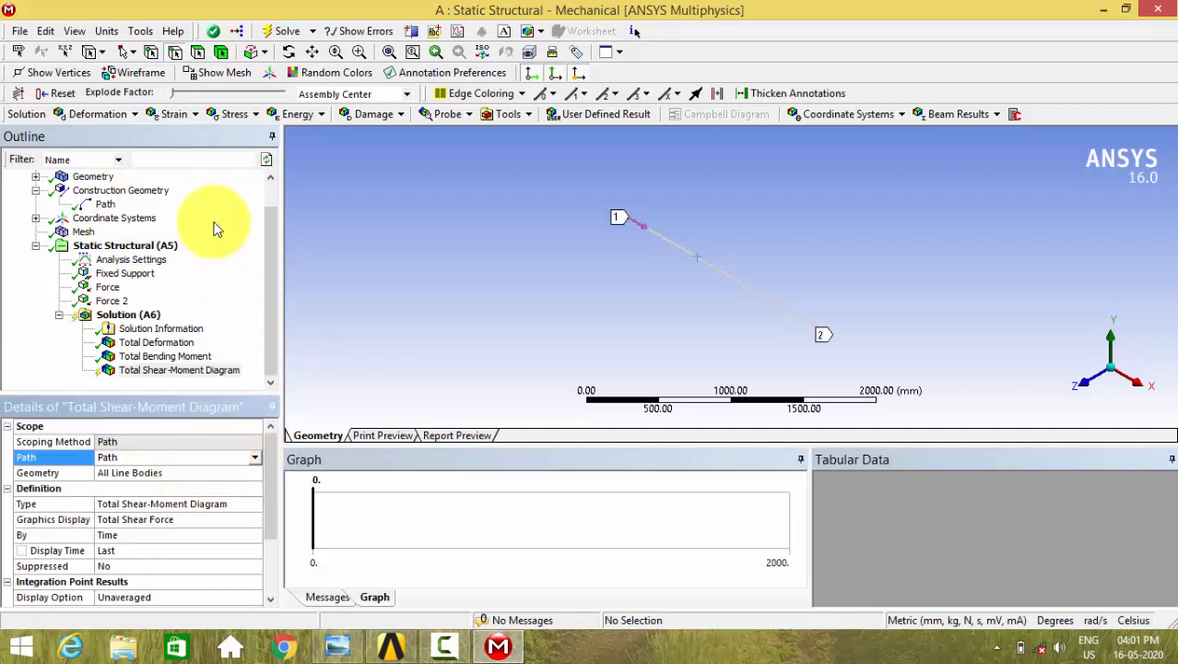
{"action": "left_click", "coordinate": [281, 40]}
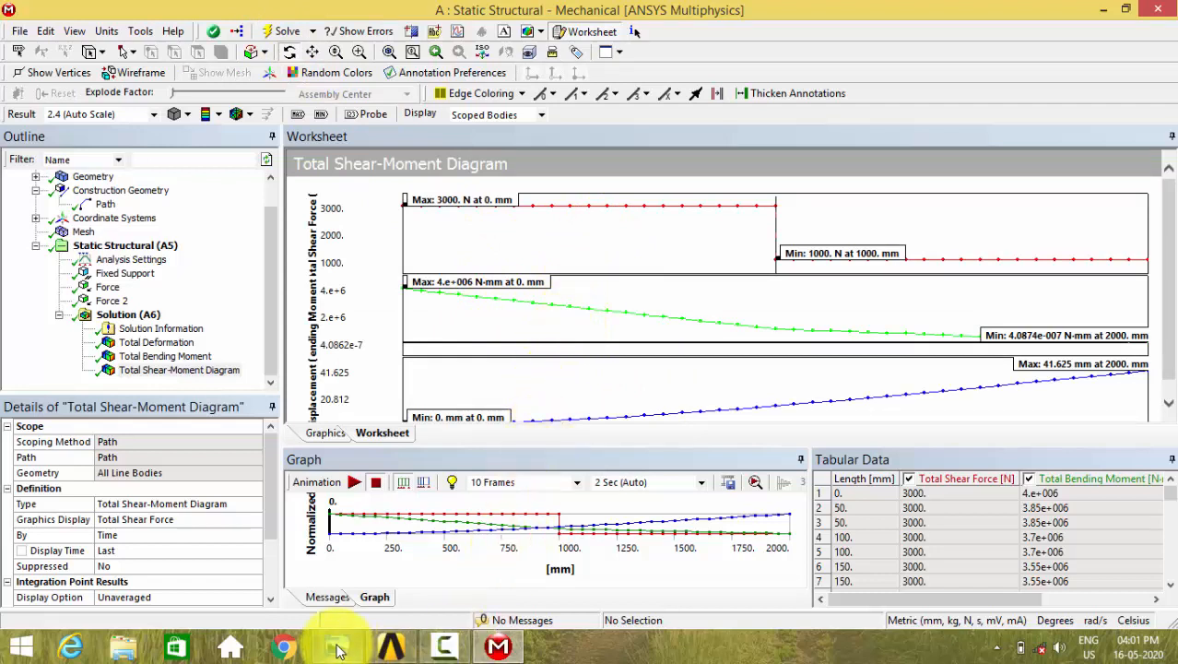
Step: Compare the computed shear force and bending moment plots with the SFD and BMD in the Photo Viewer reference diagram
{"action": "mouse_move", "coordinate": [339, 648]}
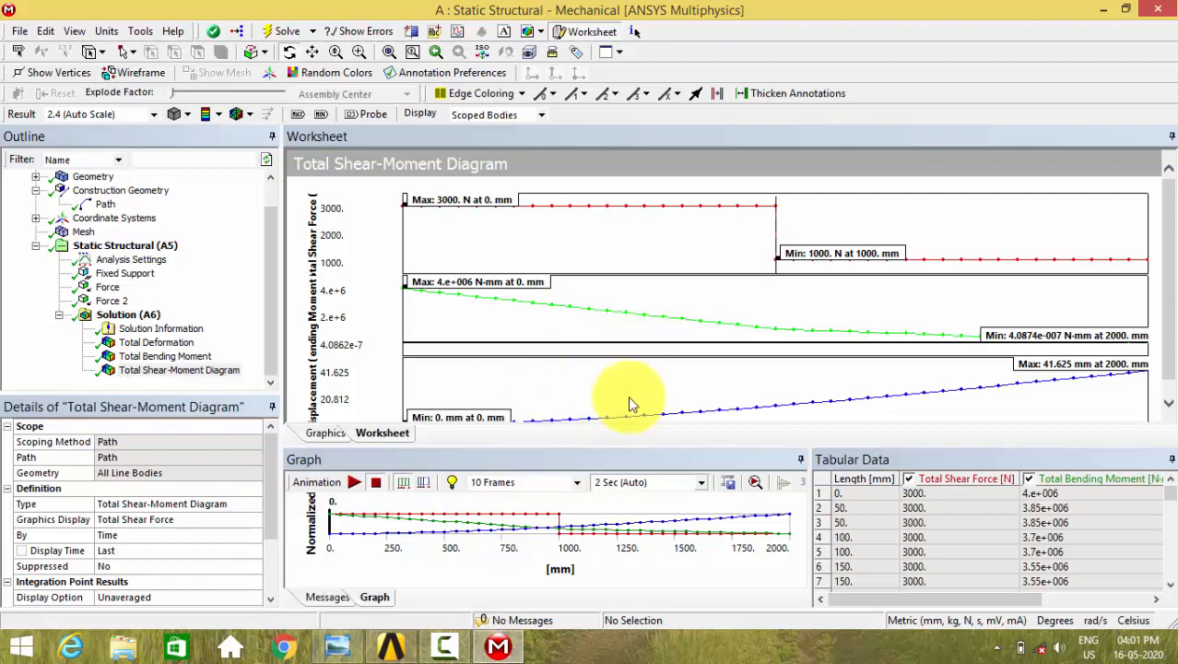
{"action": "left_click", "coordinate": [350, 649]}
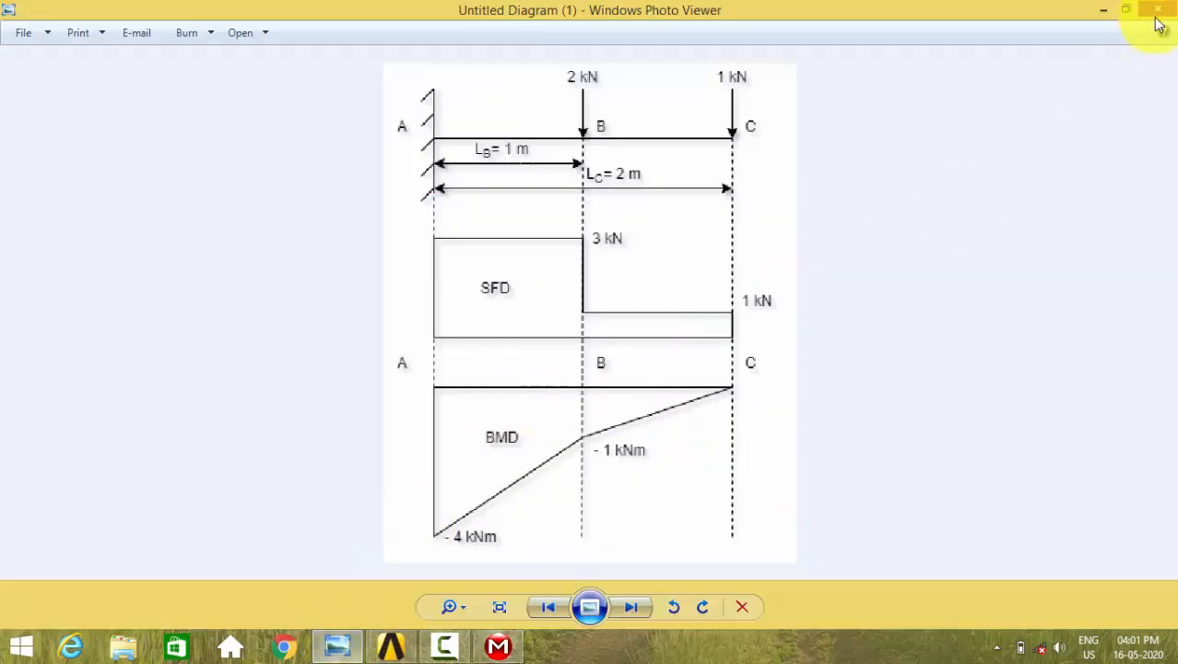
{"action": "left_click", "coordinate": [1140, 9]}
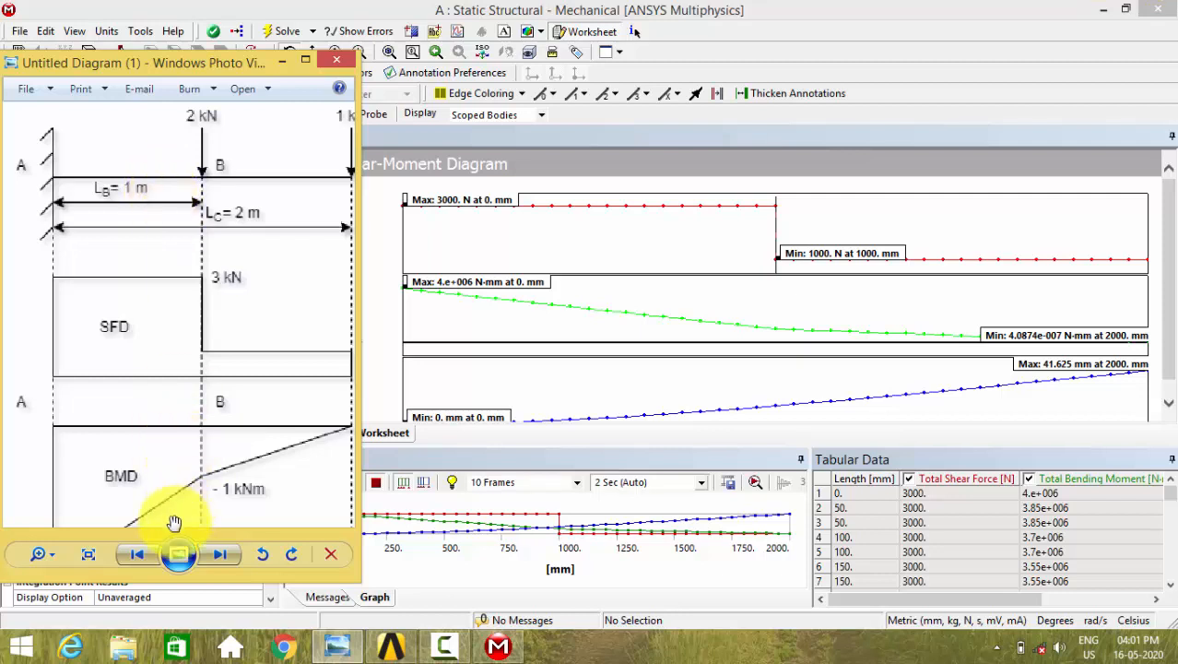
{"action": "left_click_drag", "start_coordinate": [204, 464], "coordinate": [194, 466]}
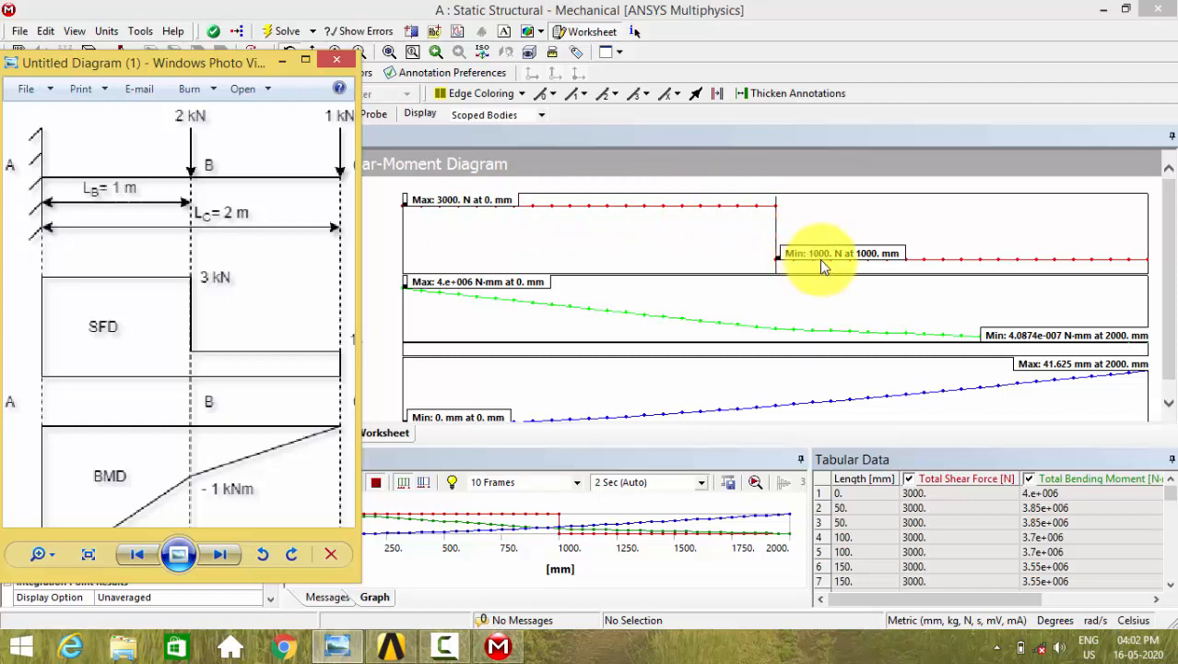
{"action": "mouse_move", "coordinate": [316, 355]}
{"action": "left_mouse_down"}
{"action": "mouse_move", "coordinate": [259, 367]}
{"action": "mouse_move", "coordinate": [315, 361]}
{"action": "mouse_move", "coordinate": [302, 361]}
{"action": "left_mouse_up"}
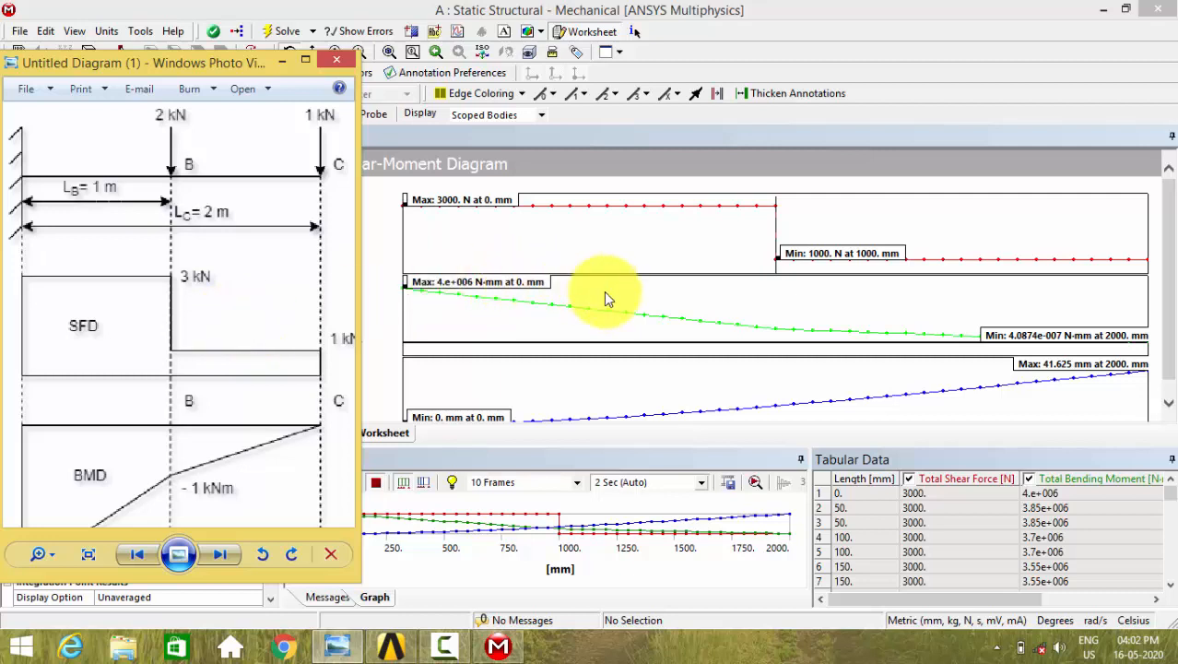
{"action": "left_click_drag", "start_coordinate": [223, 434], "coordinate": [217, 343]}
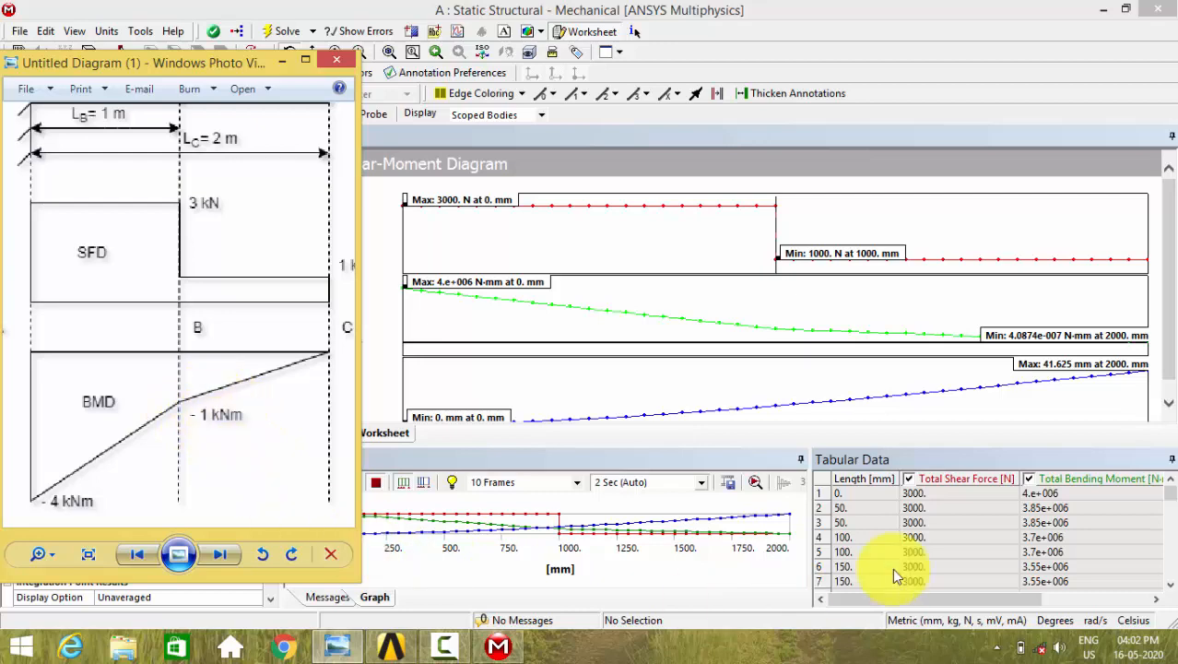
Step: Examine the tabulated shear force and bending moment at the 1000 mm position along the beam
{"action": "left_click", "coordinate": [830, 542]}
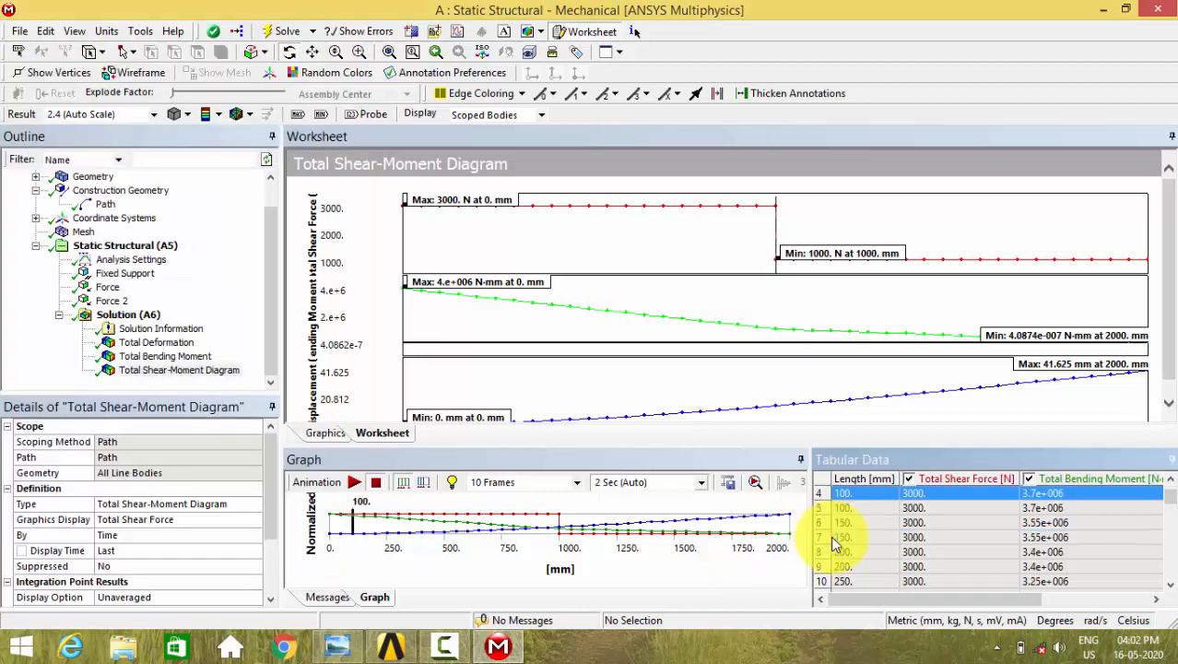
{"action": "scroll", "coordinate": [830, 542], "scroll_direction": "down", "scroll_amount": 6}
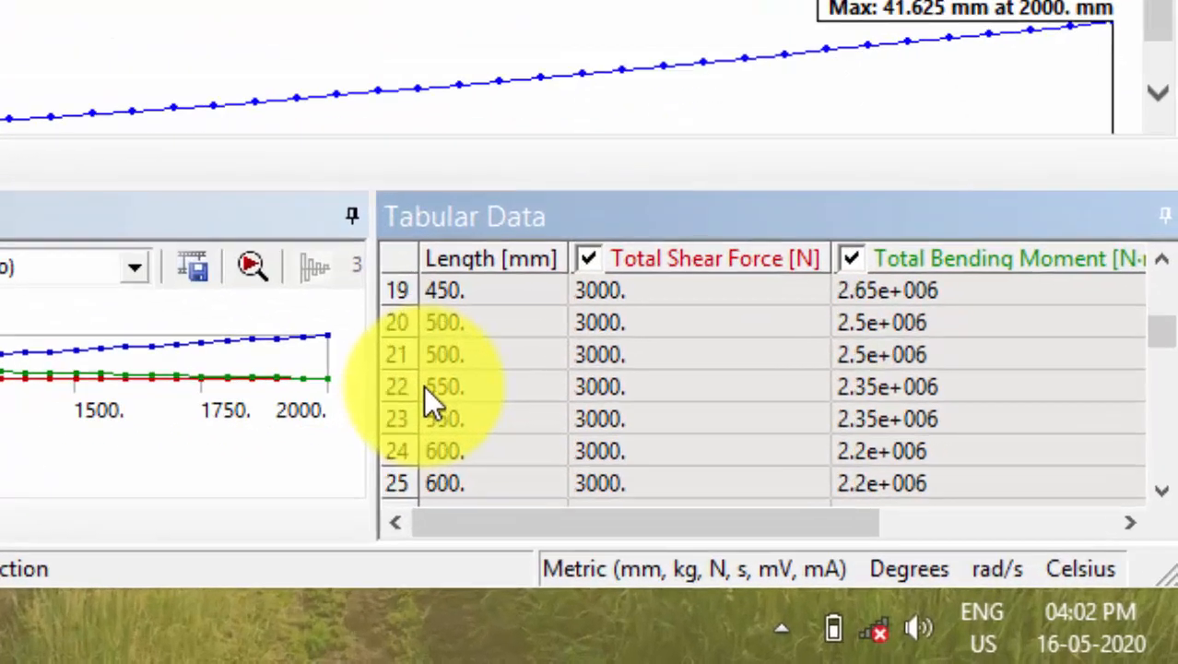
{"action": "scroll", "coordinate": [423, 385], "scroll_direction": "down", "scroll_amount": 7}
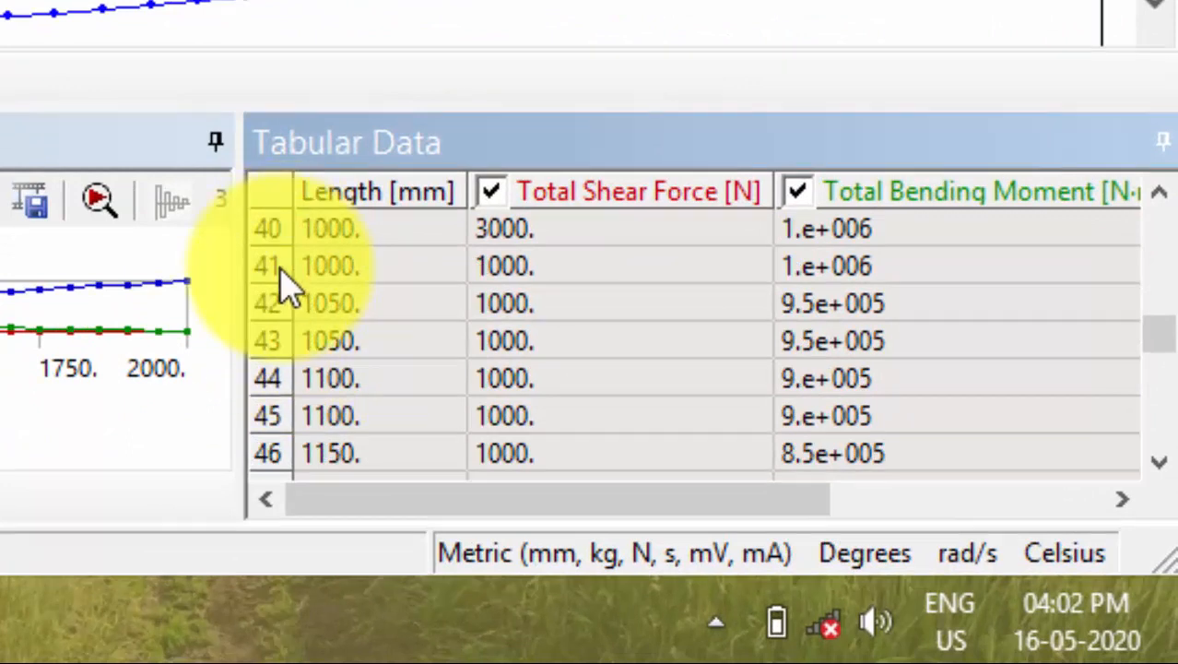
{"action": "left_click", "coordinate": [281, 272]}
{"action": "scroll", "coordinate": [378, 339], "scroll_direction": "up", "scroll_amount": 1}
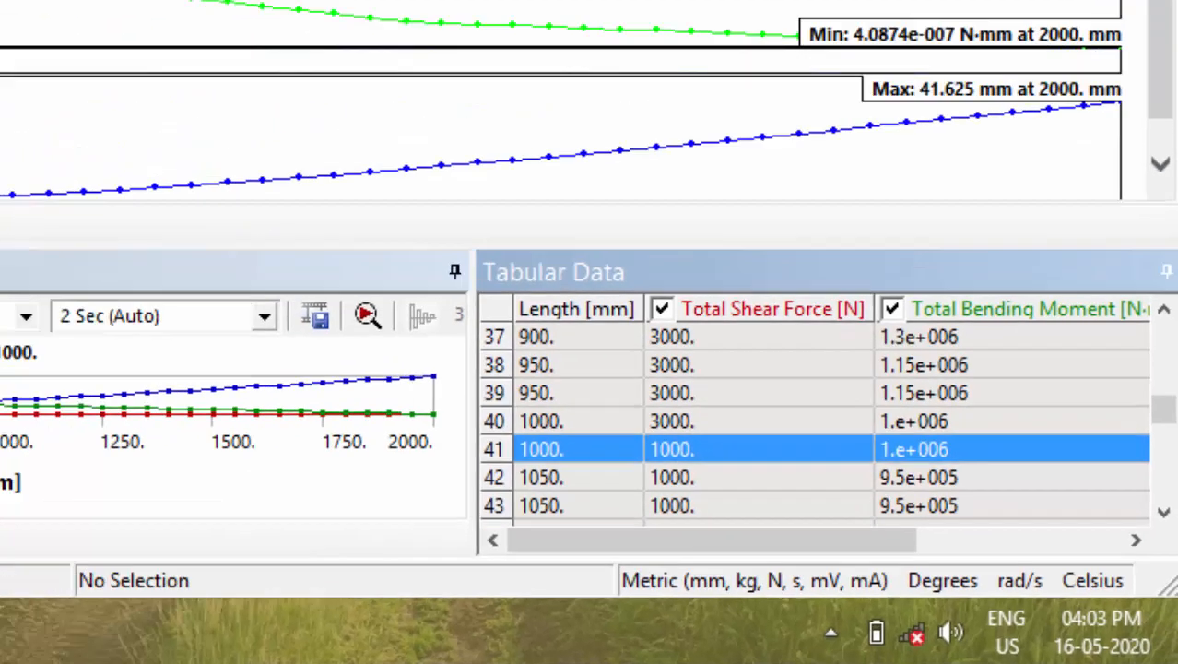
Step: Check the mid-beam bending moment against the reference BMD, and enlarge the worksheet to inspect the shear, moment and displacement plots
{"action": "left_click", "coordinate": [336, 646]}
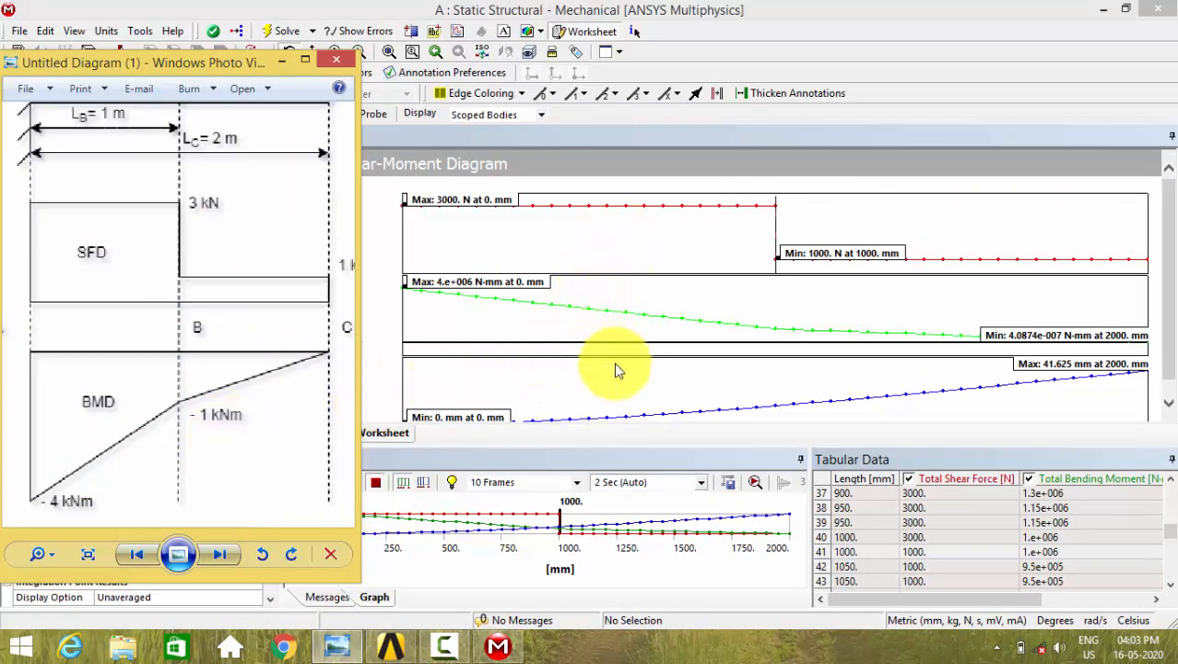
{"action": "left_click", "coordinate": [590, 372]}
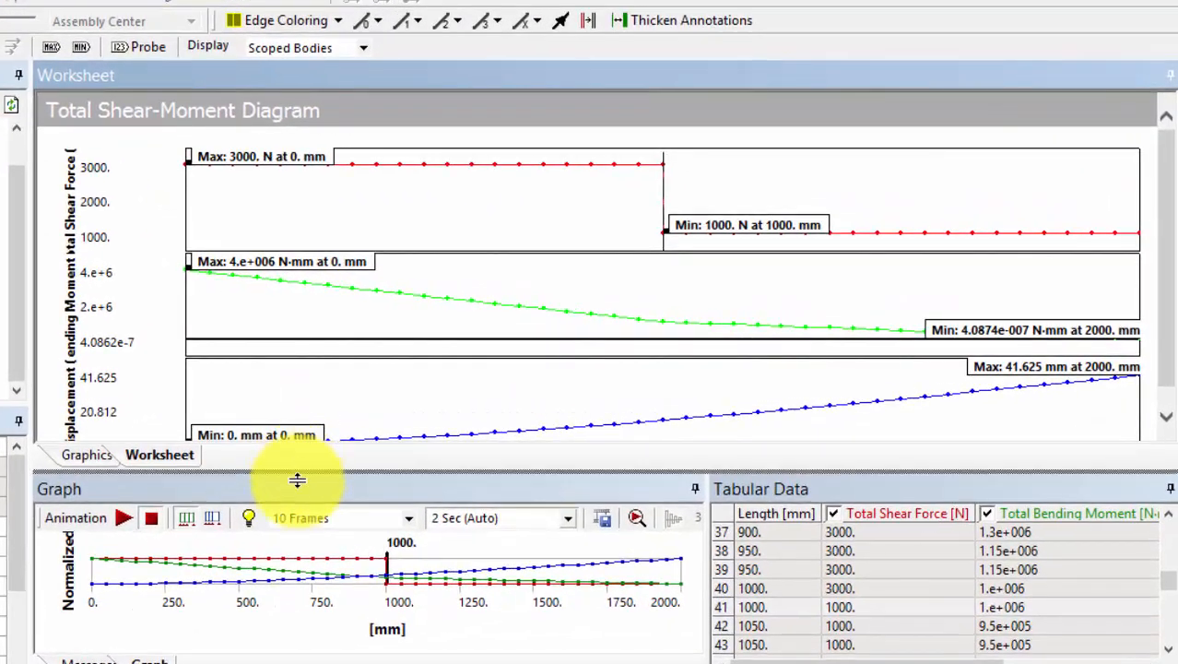
{"action": "left_click_drag", "start_coordinate": [296, 481], "coordinate": [303, 512]}
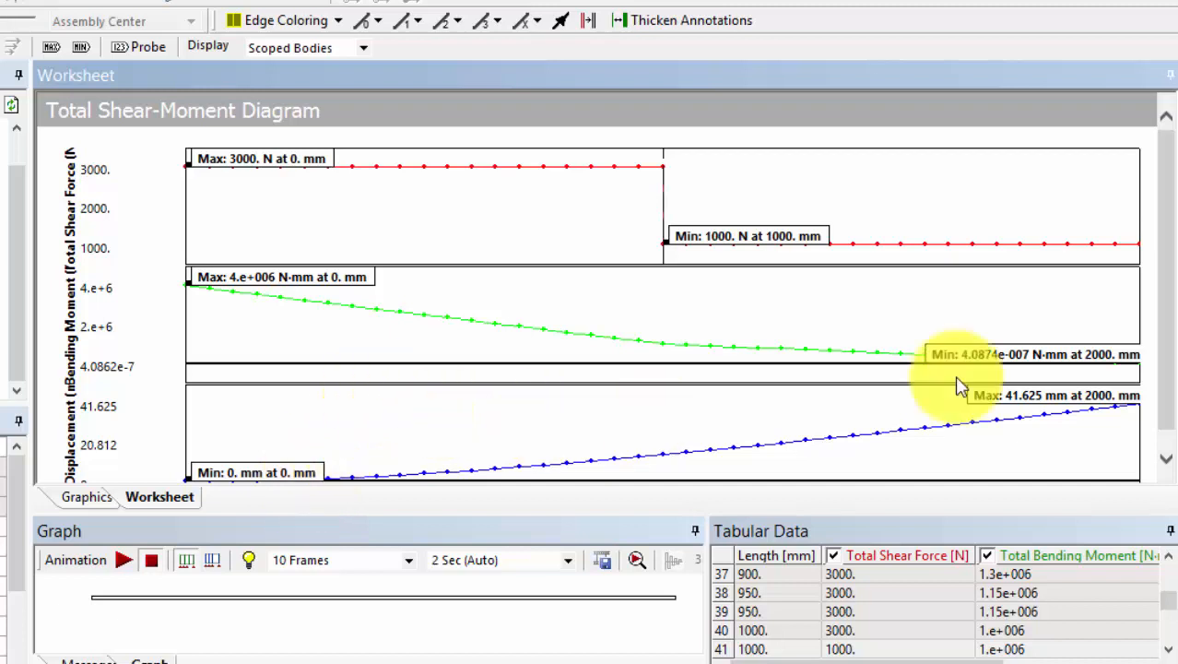